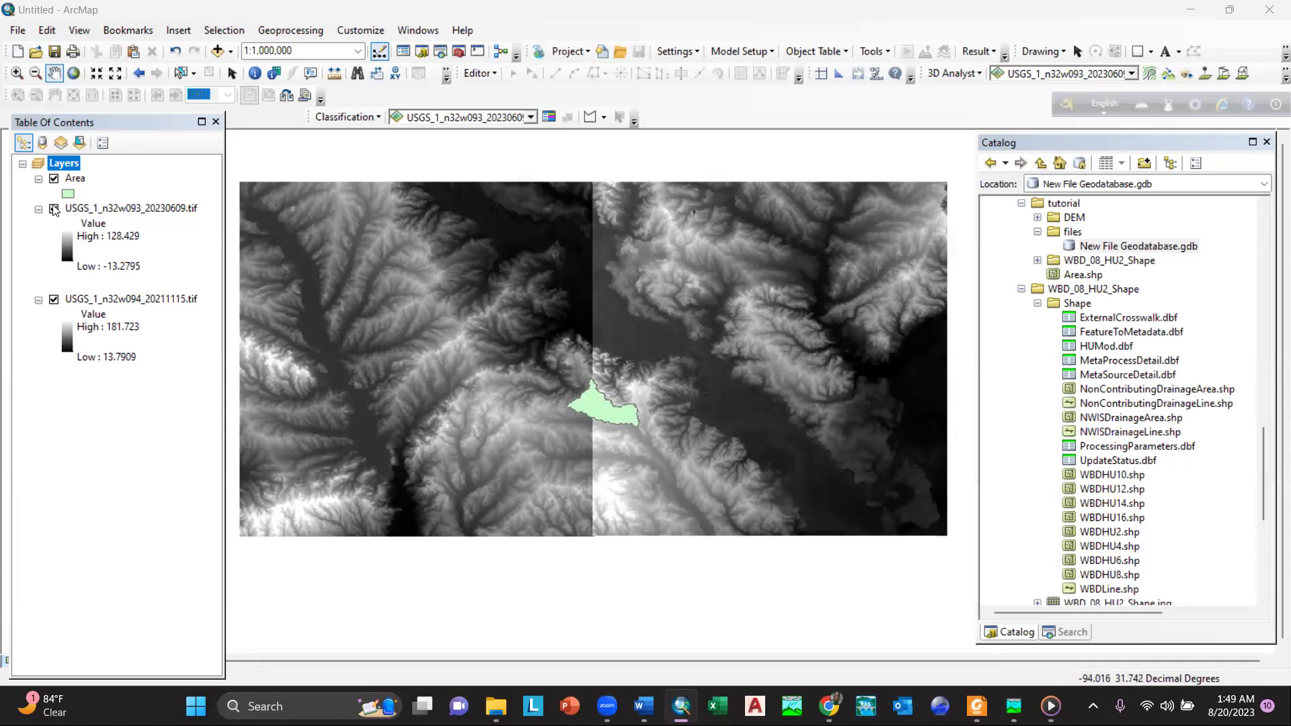
Switch the two USGS DEM tiles and the Area polygon off and back on to inspect them.
click(54, 209)
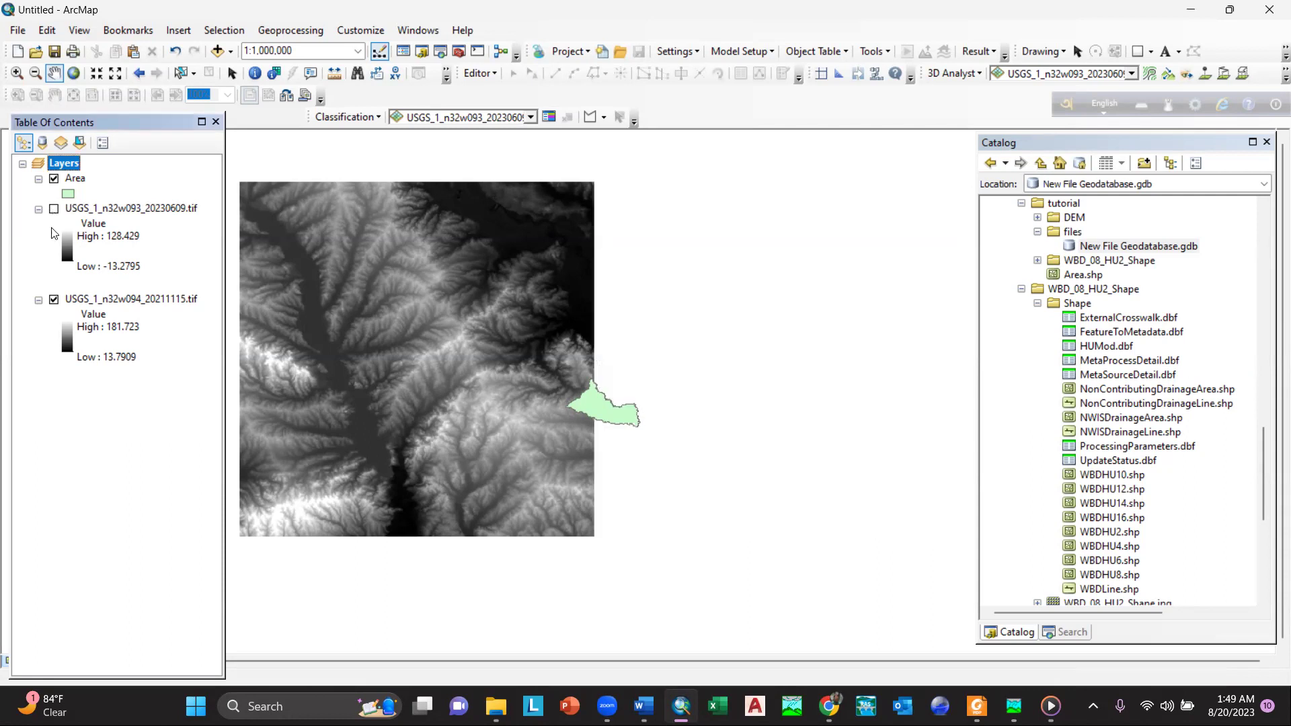
click(53, 300)
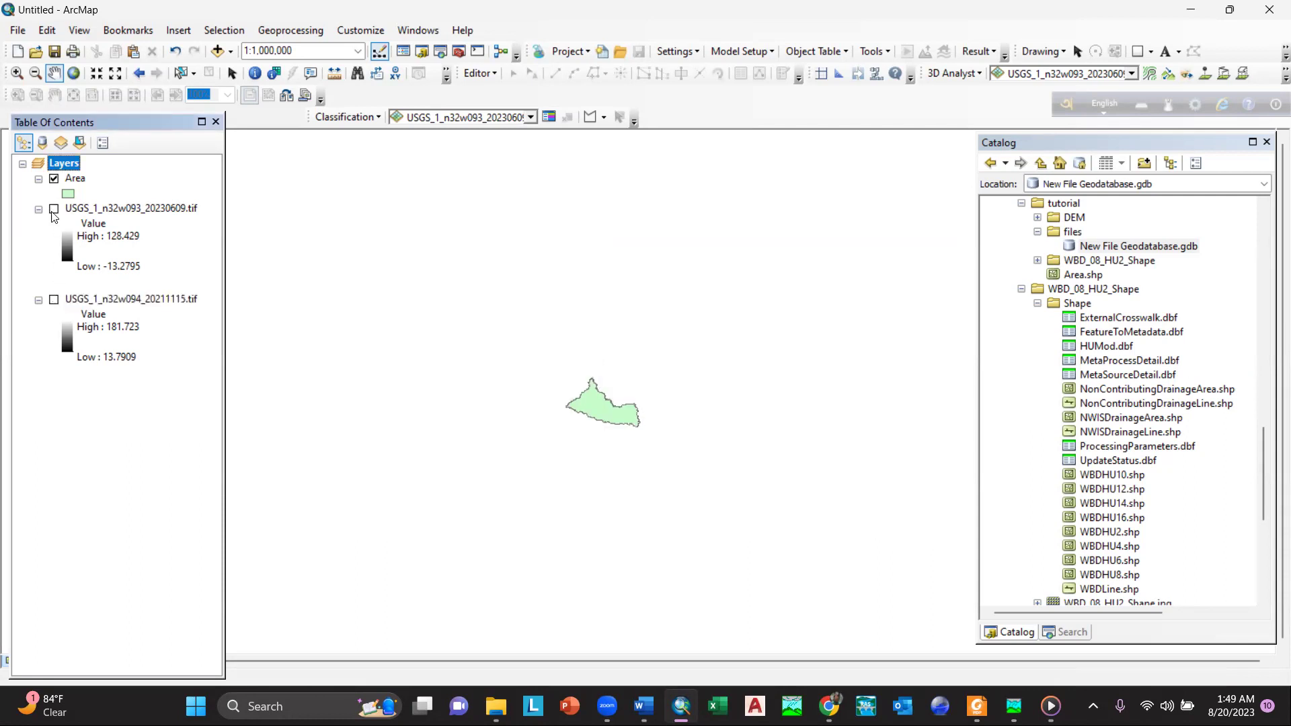
click(54, 209)
click(54, 299)
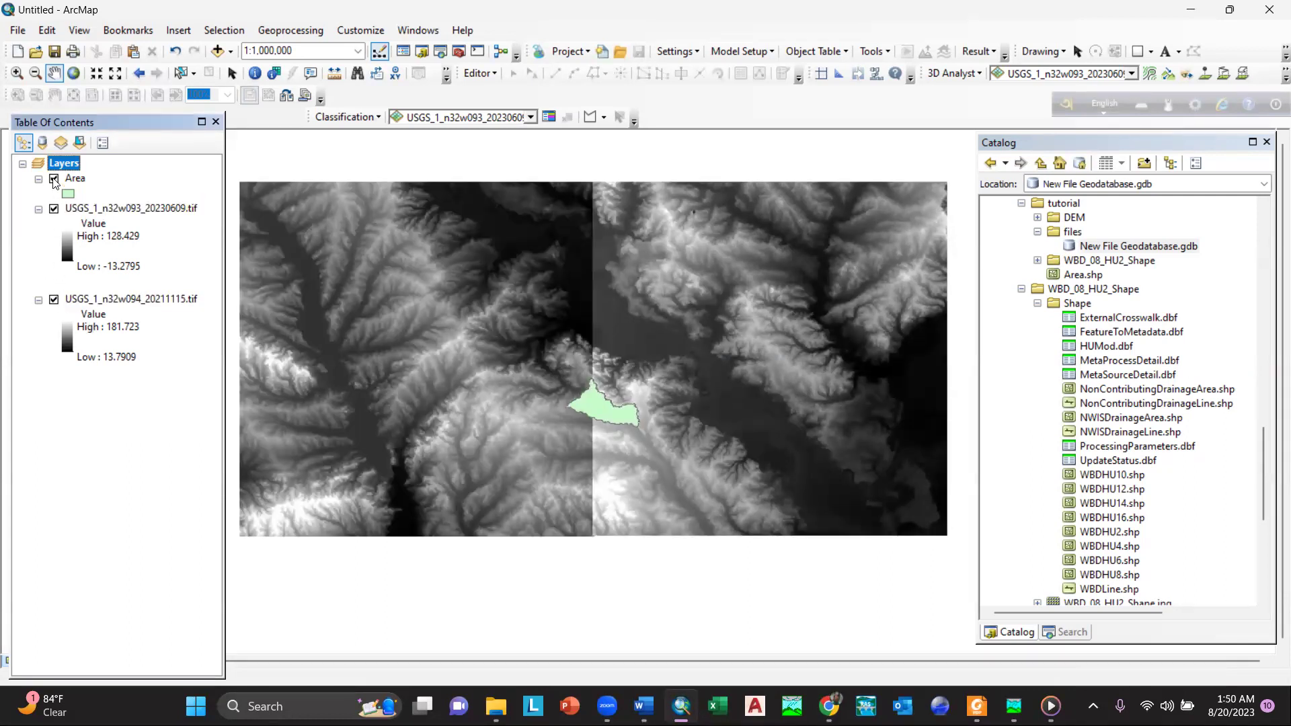
click(55, 180)
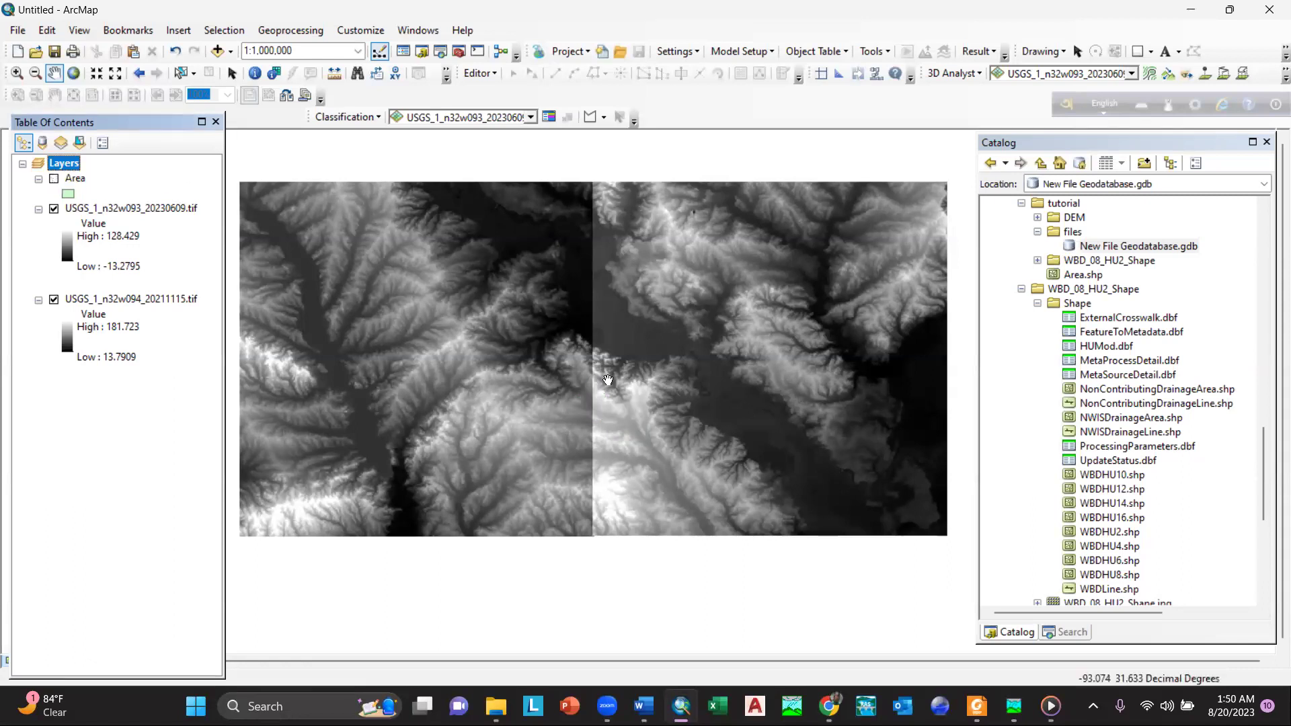
click(55, 180)
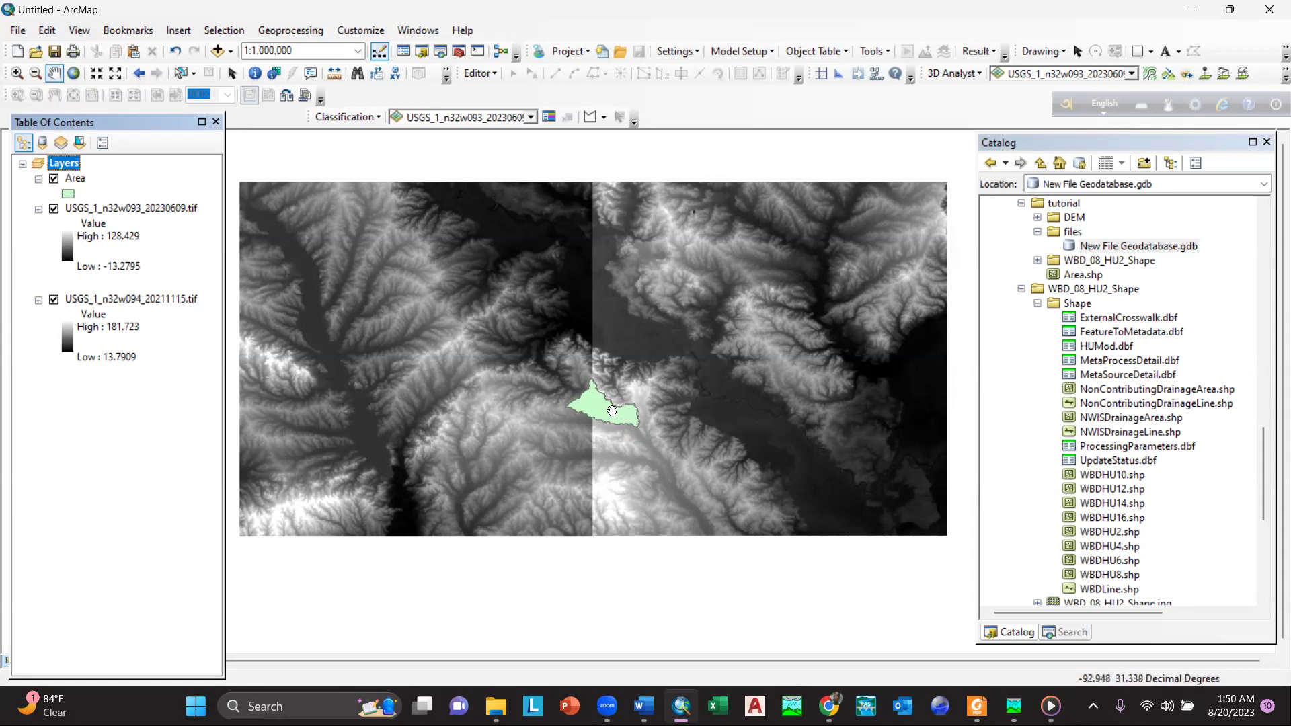
Search for 'mosaic to new raster' and open the Mosaic To New Raster tool.
click(424, 75)
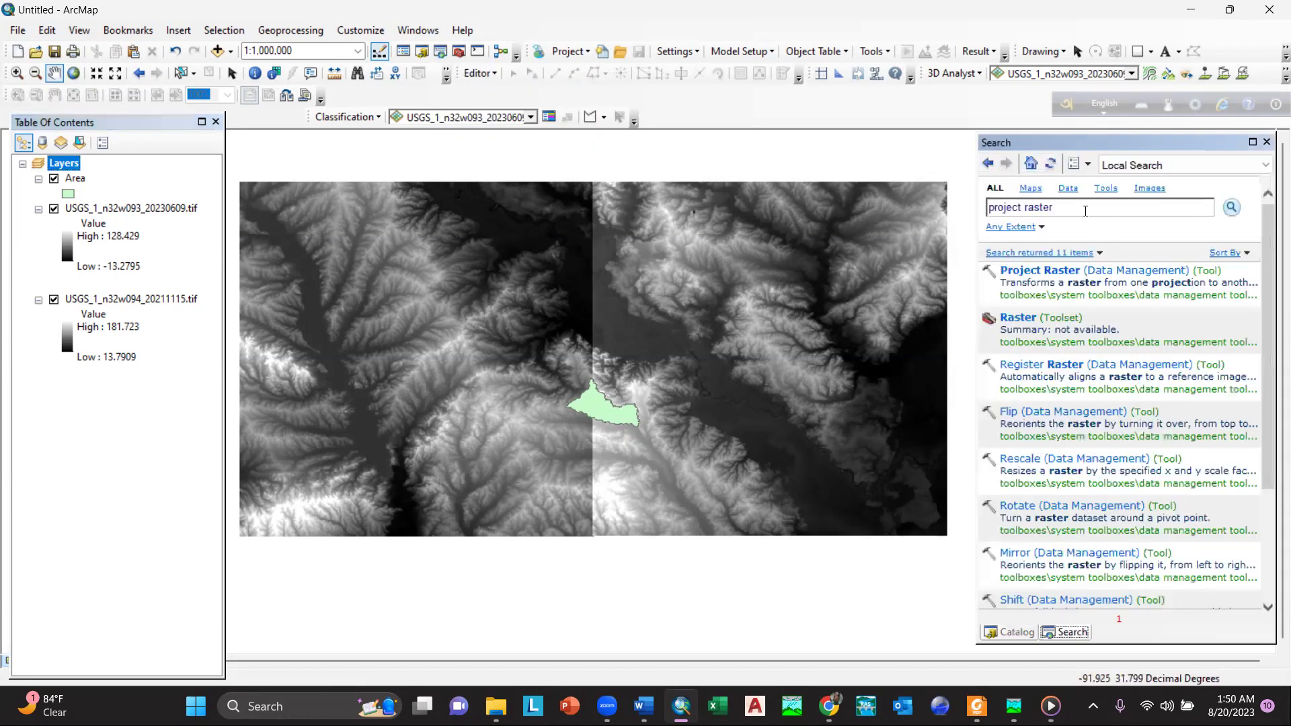
text(mosaic to new raste)
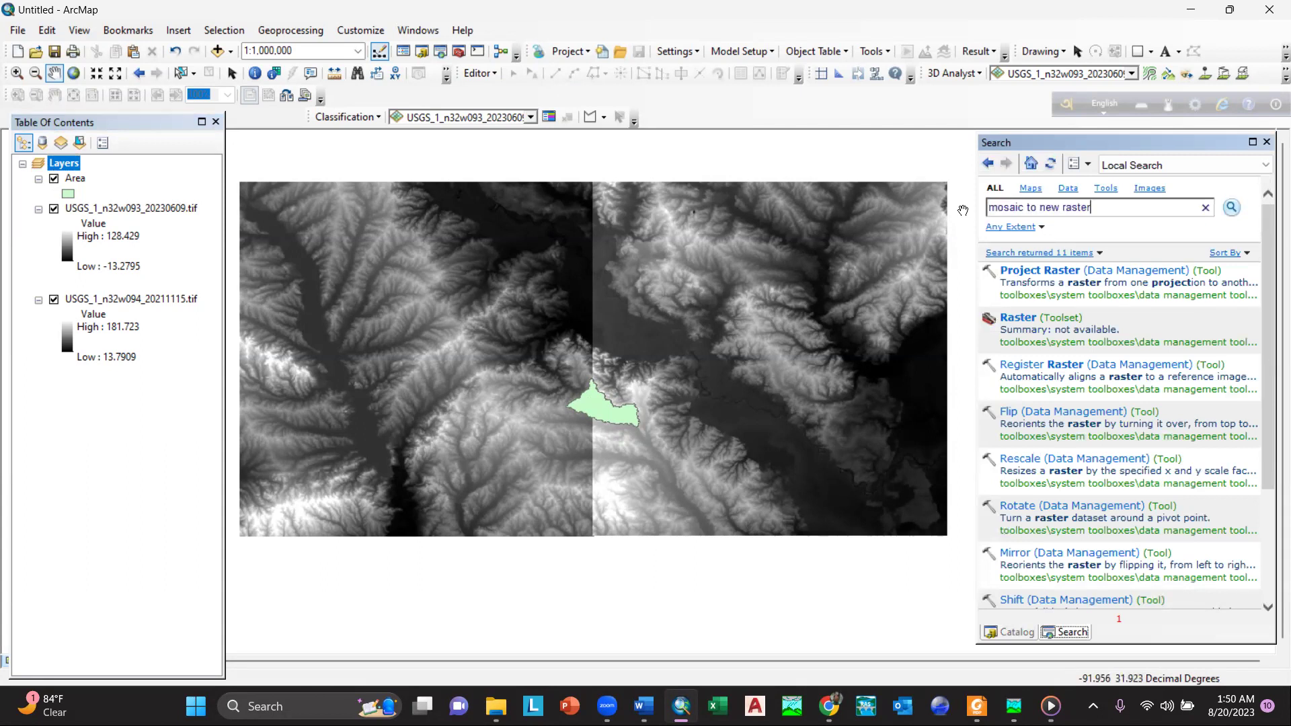
key(Return)
click(1015, 269)
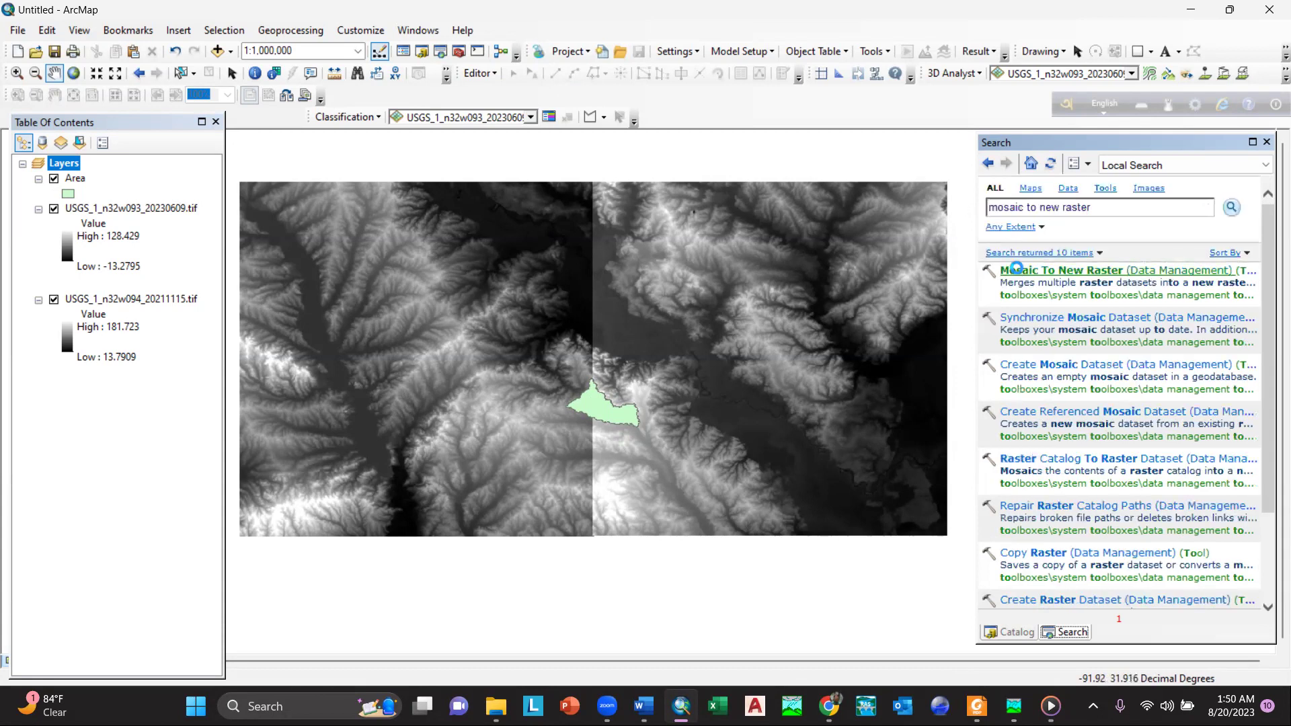
Add both USGS DEM tiles as inputs and output mosaic.tif to the files folder.
click(795, 158)
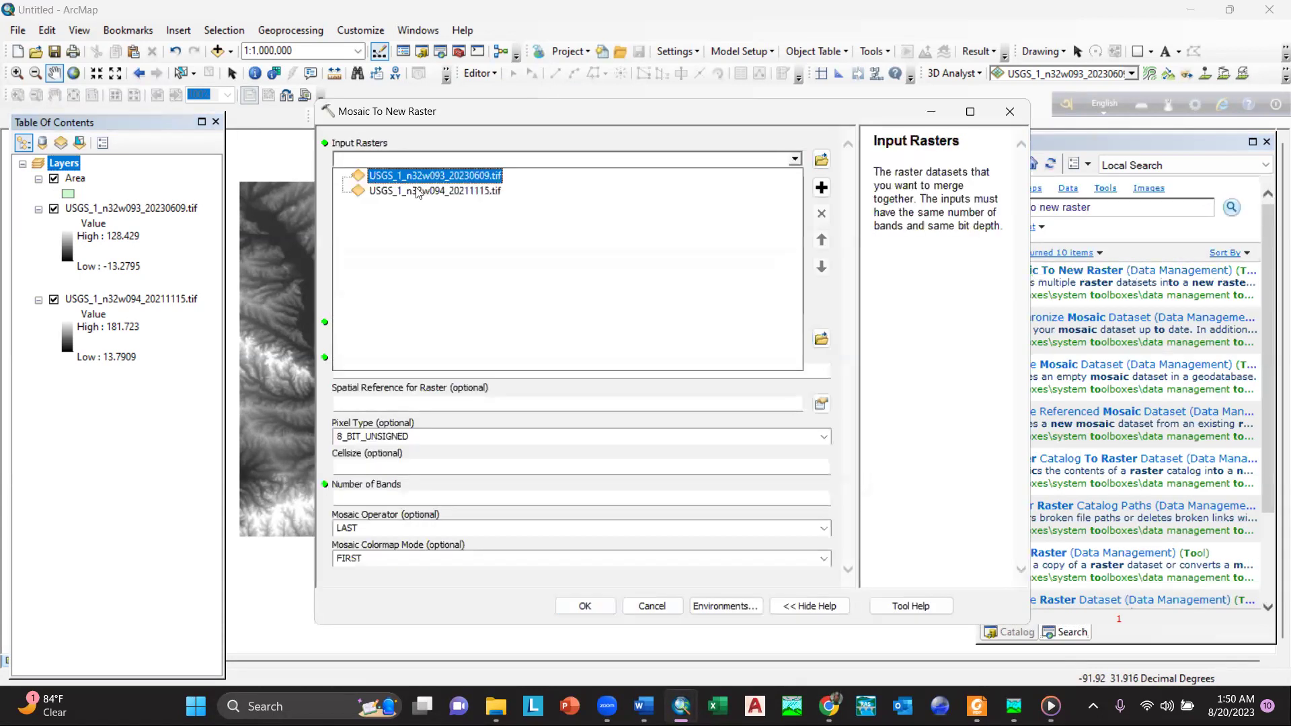
click(430, 176)
click(795, 158)
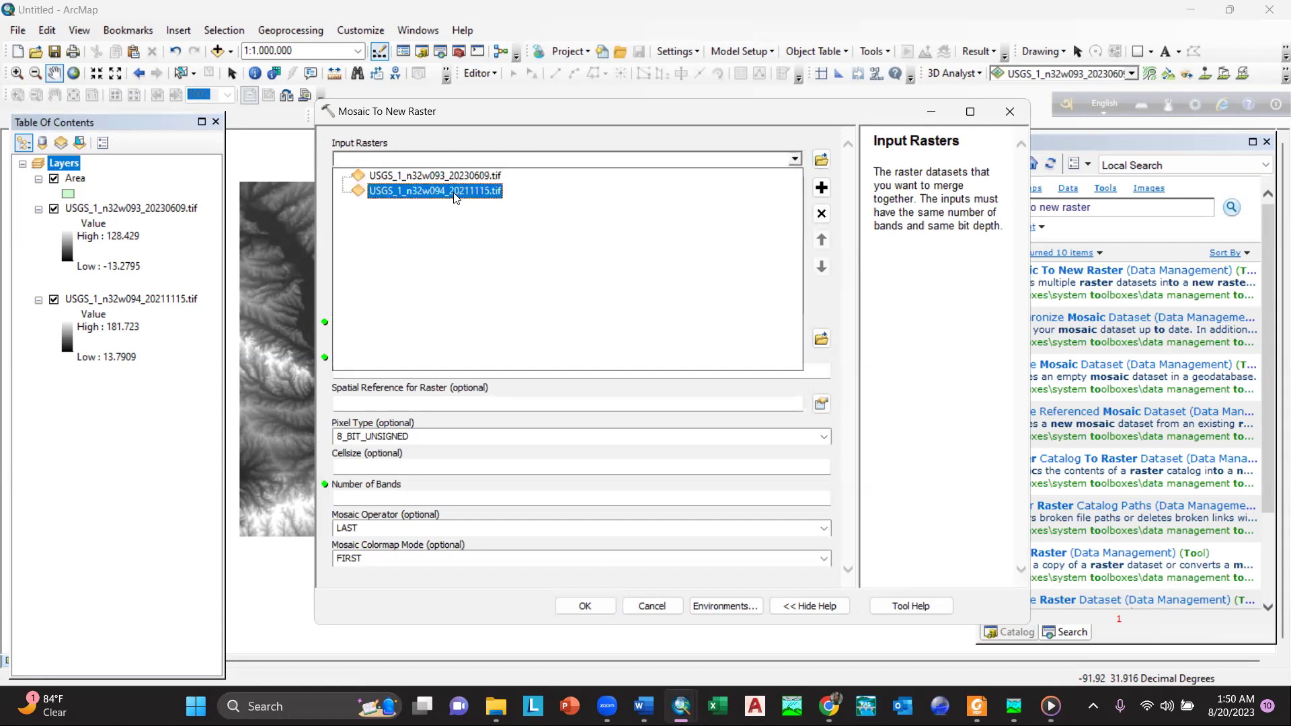
click(454, 192)
click(821, 339)
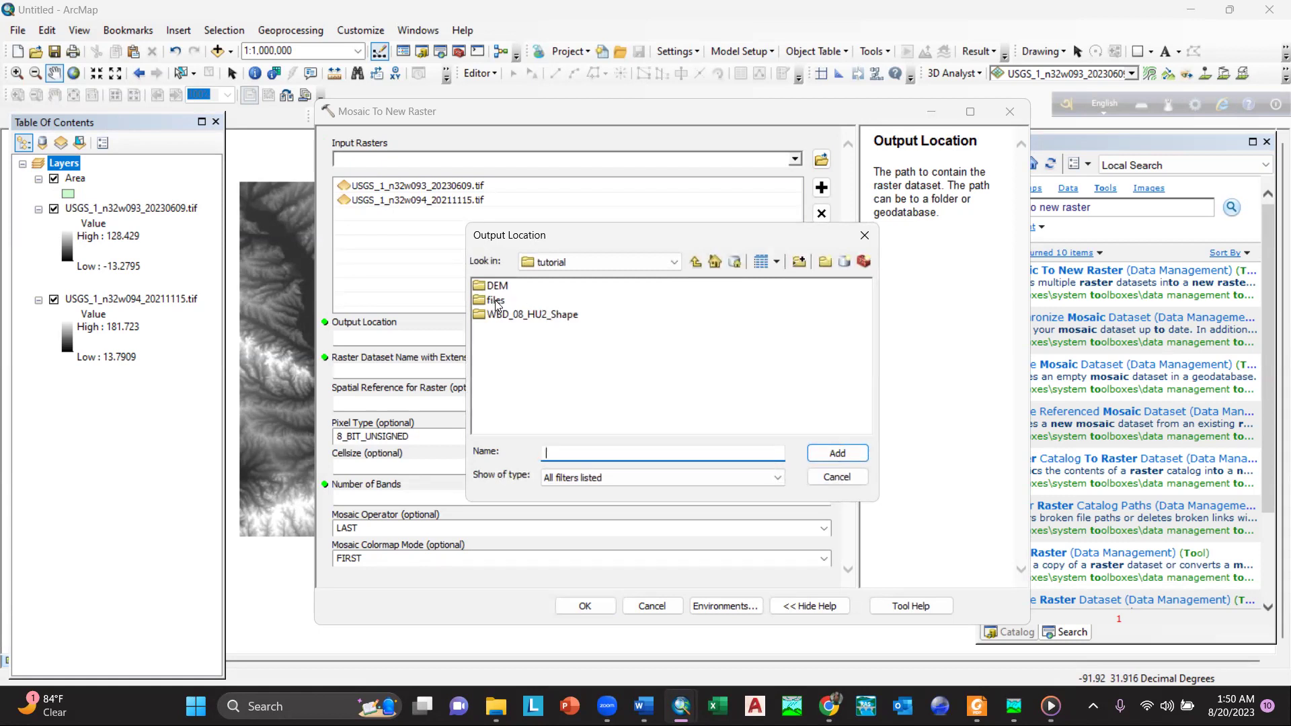
click(497, 300)
click(837, 453)
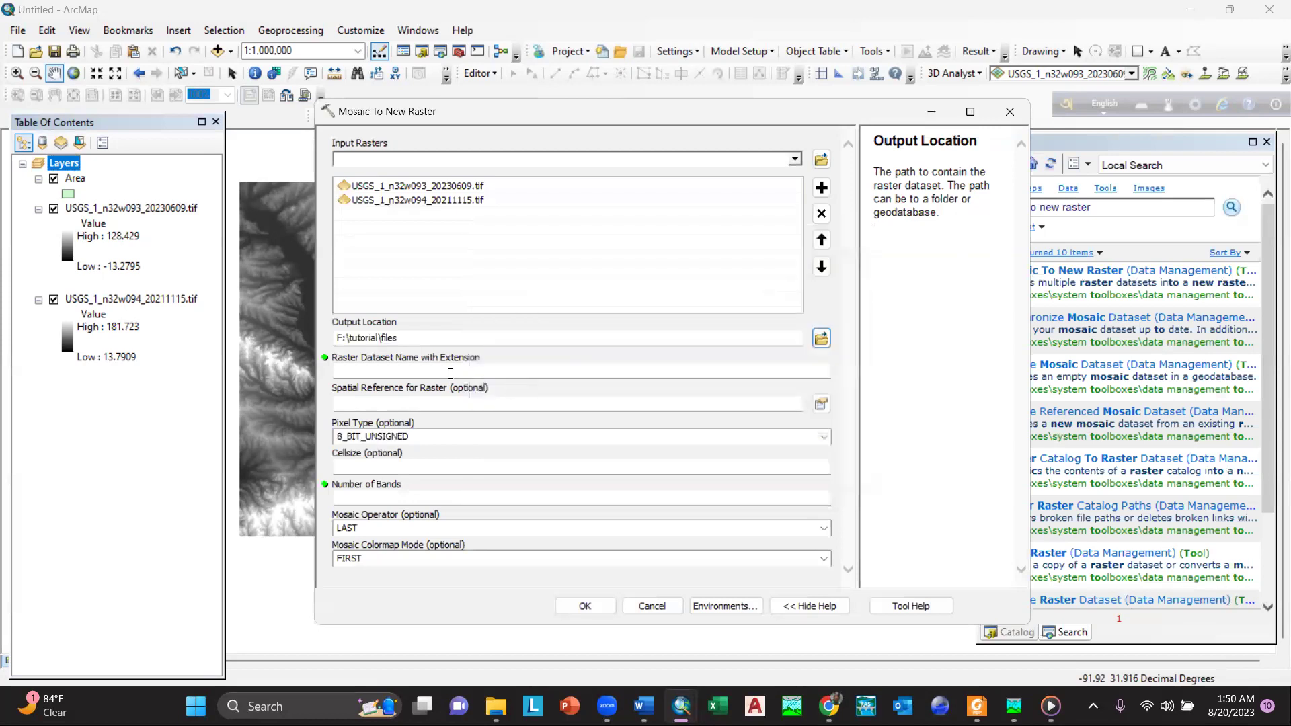
text(mosaic.tif)
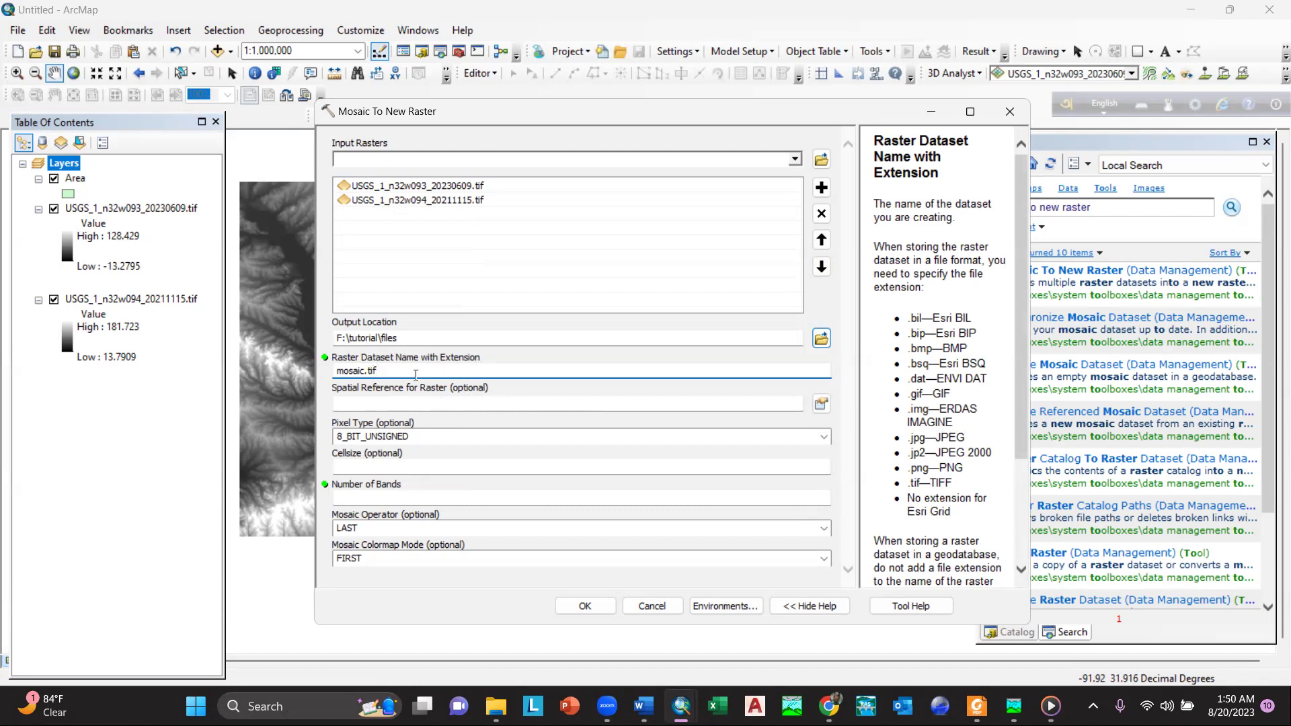
drag(386, 370, 367, 372)
Set pixel type 32_BIT_FLOAT with 1 band and run the mosaic.
click(824, 437)
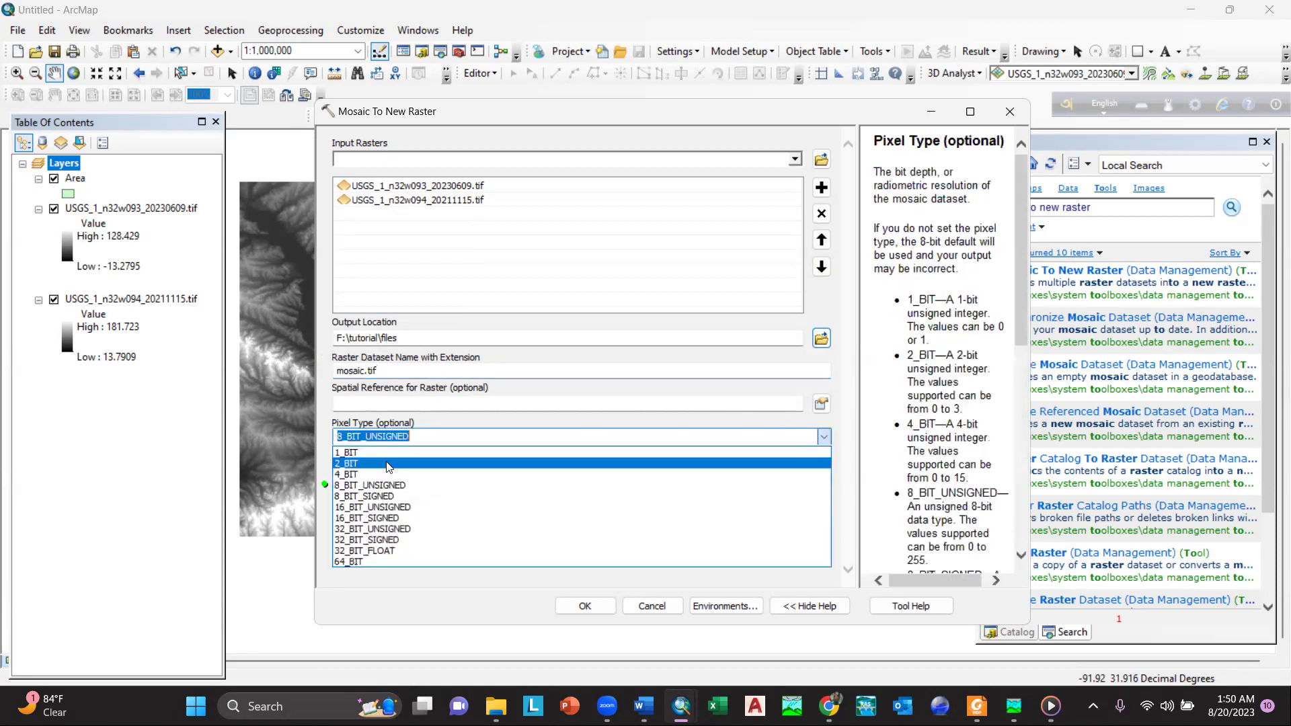
click(405, 551)
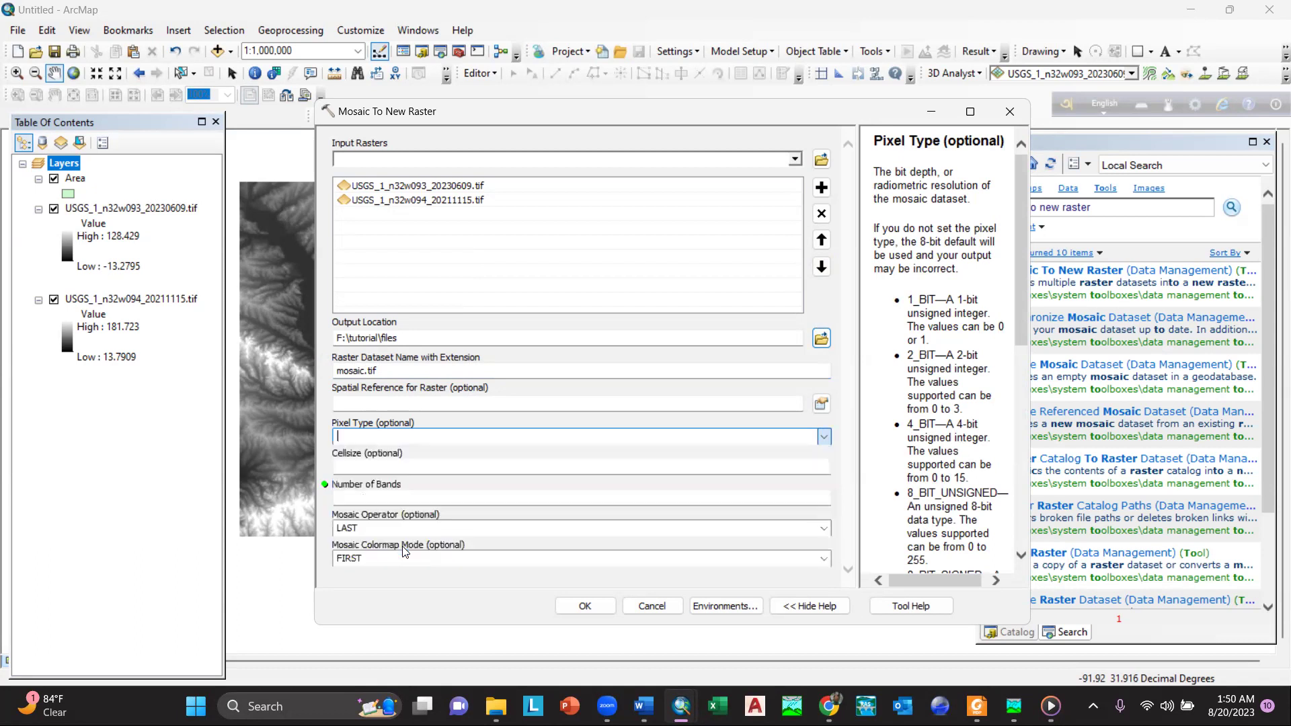
click(609, 495)
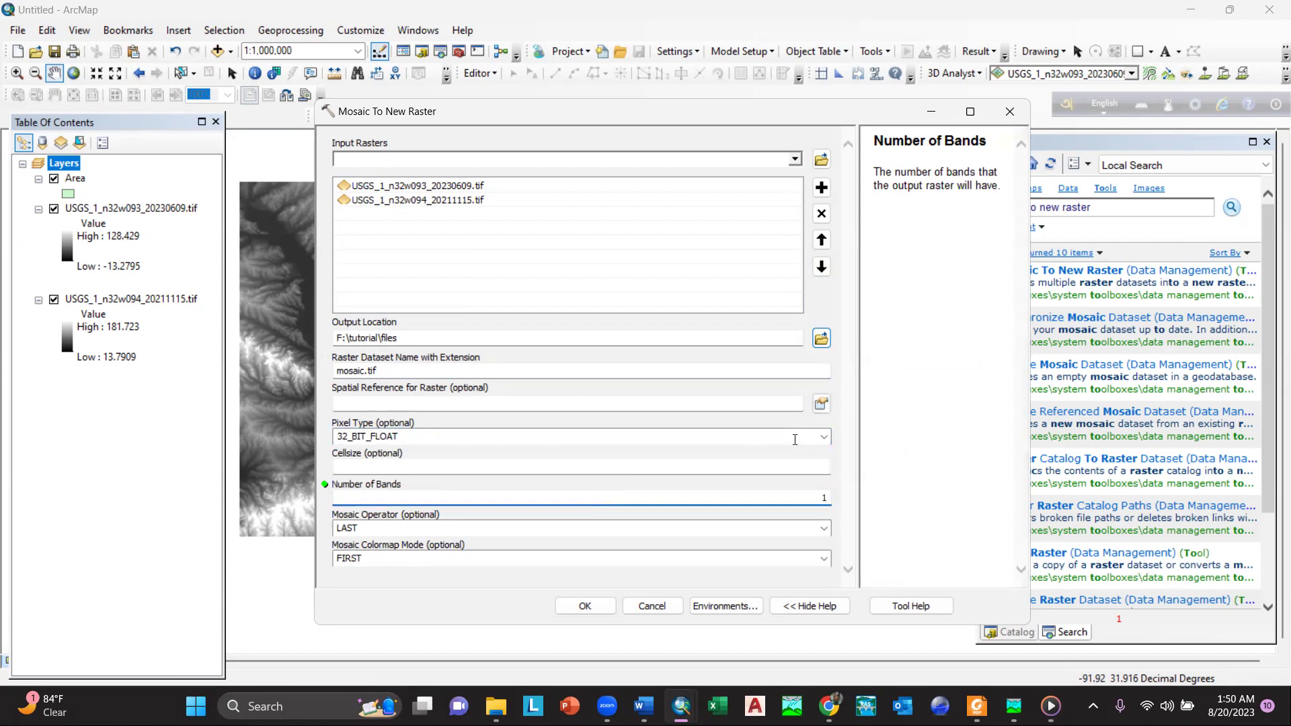
click(758, 464)
click(748, 437)
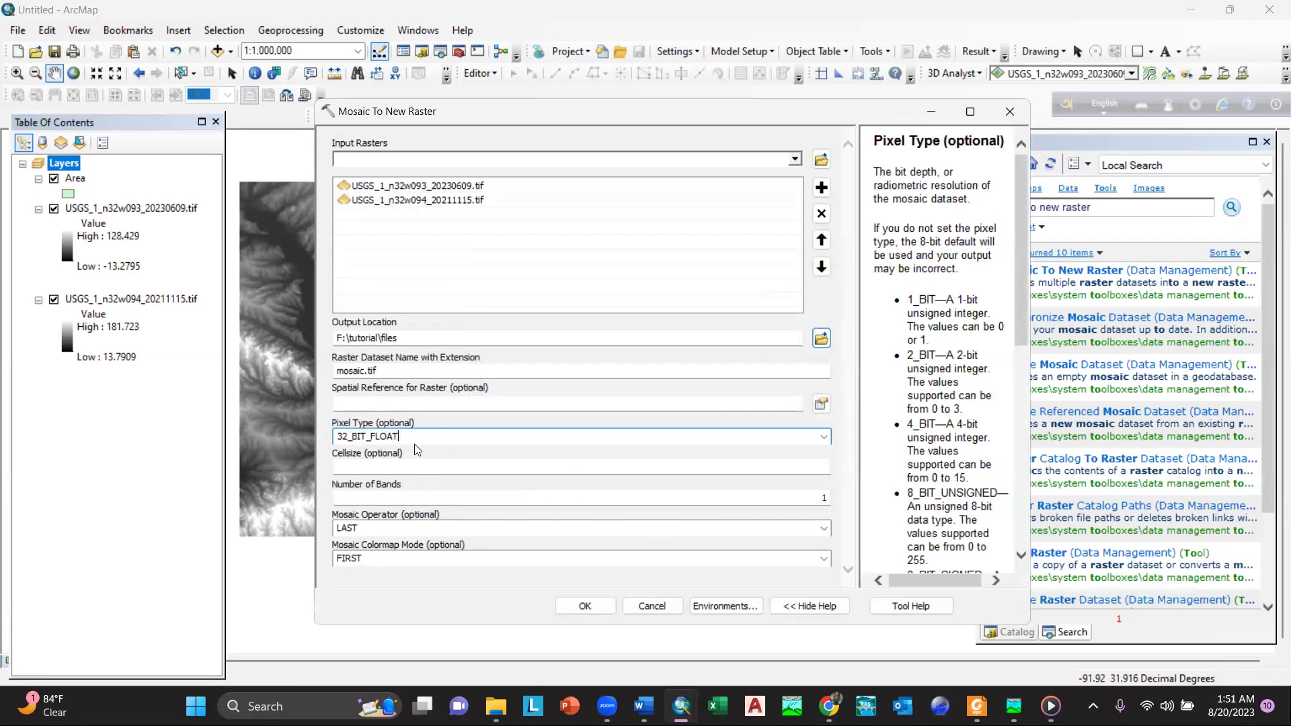
click(585, 605)
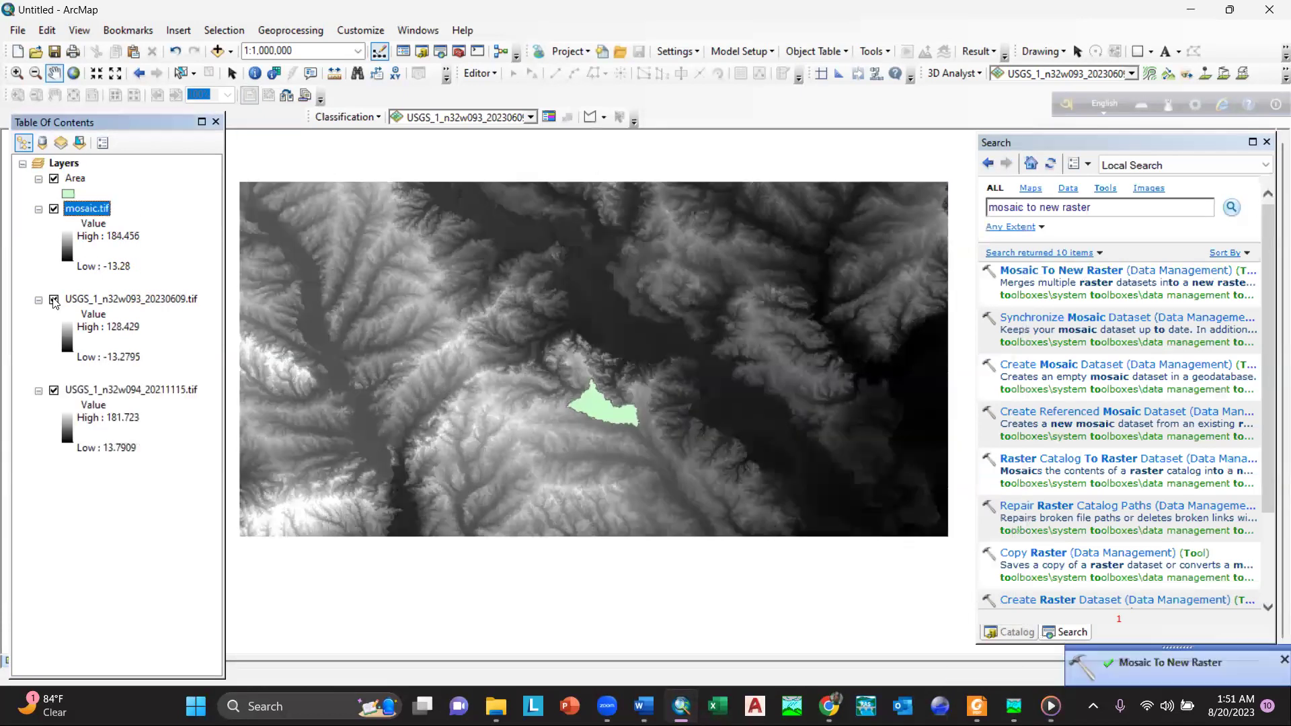
Turn off both USGS tiles, toggle mosaic.tif to check it, and nudge the map view.
click(54, 301)
click(54, 390)
click(55, 213)
click(54, 213)
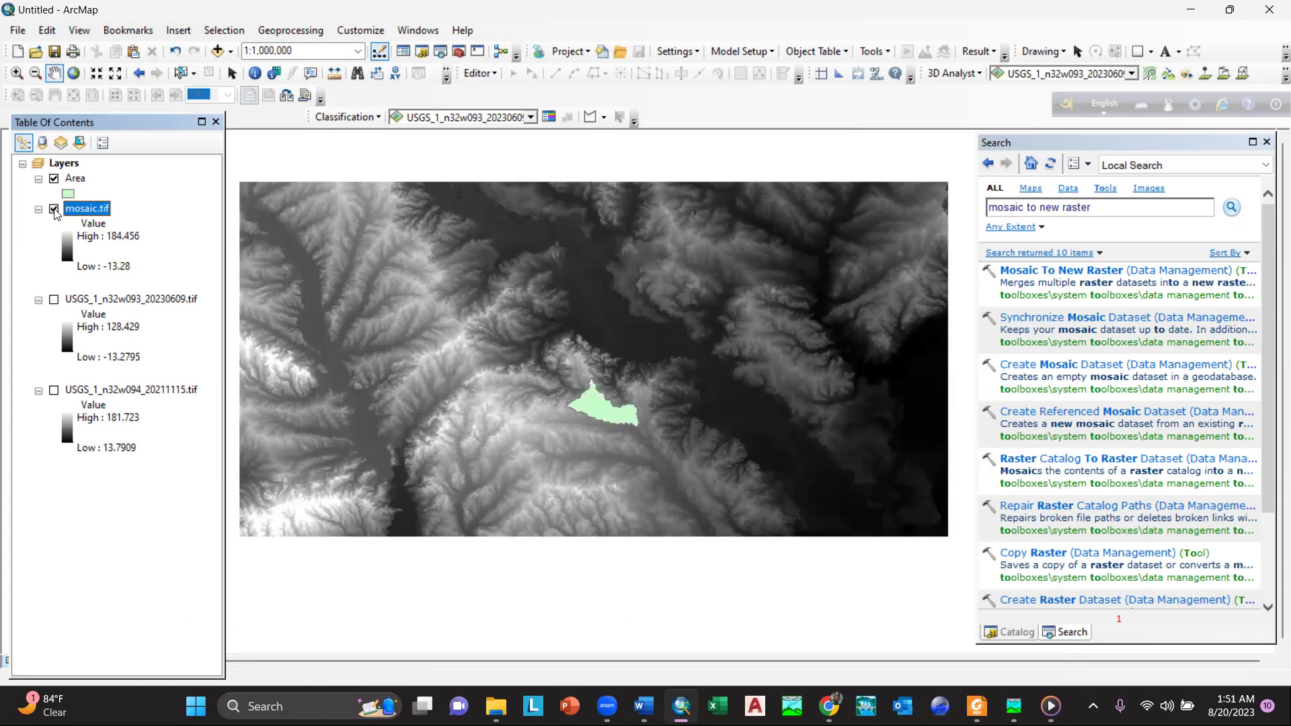
click(54, 212)
click(55, 212)
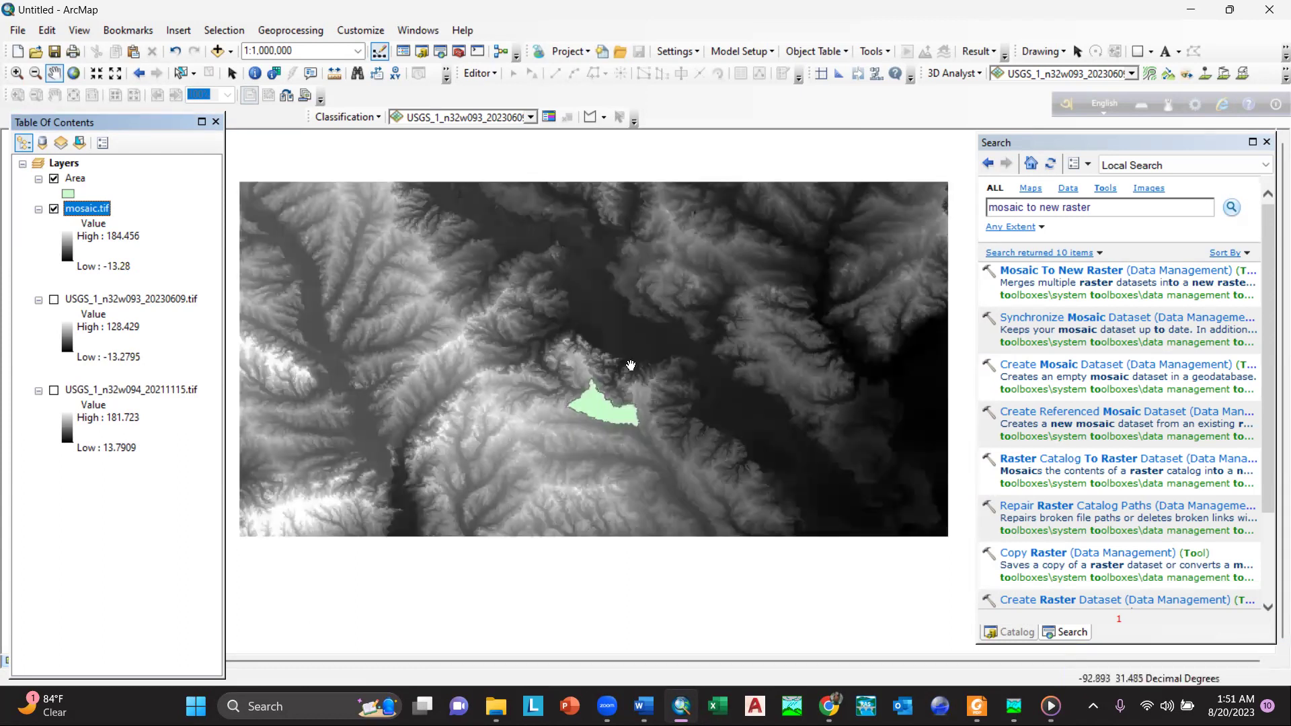
drag(631, 365, 647, 376)
Open the Project Raster tool from search and choose mosaic.tif as its input.
click(1106, 210)
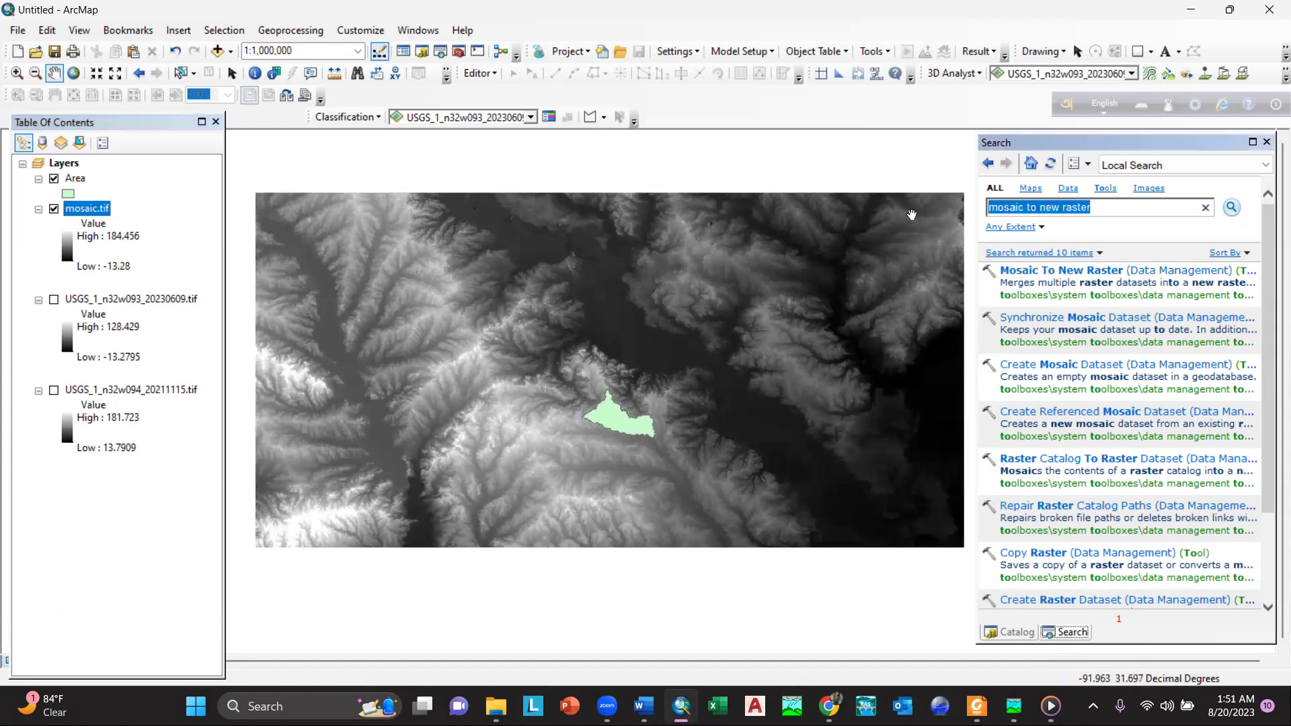
text(p)
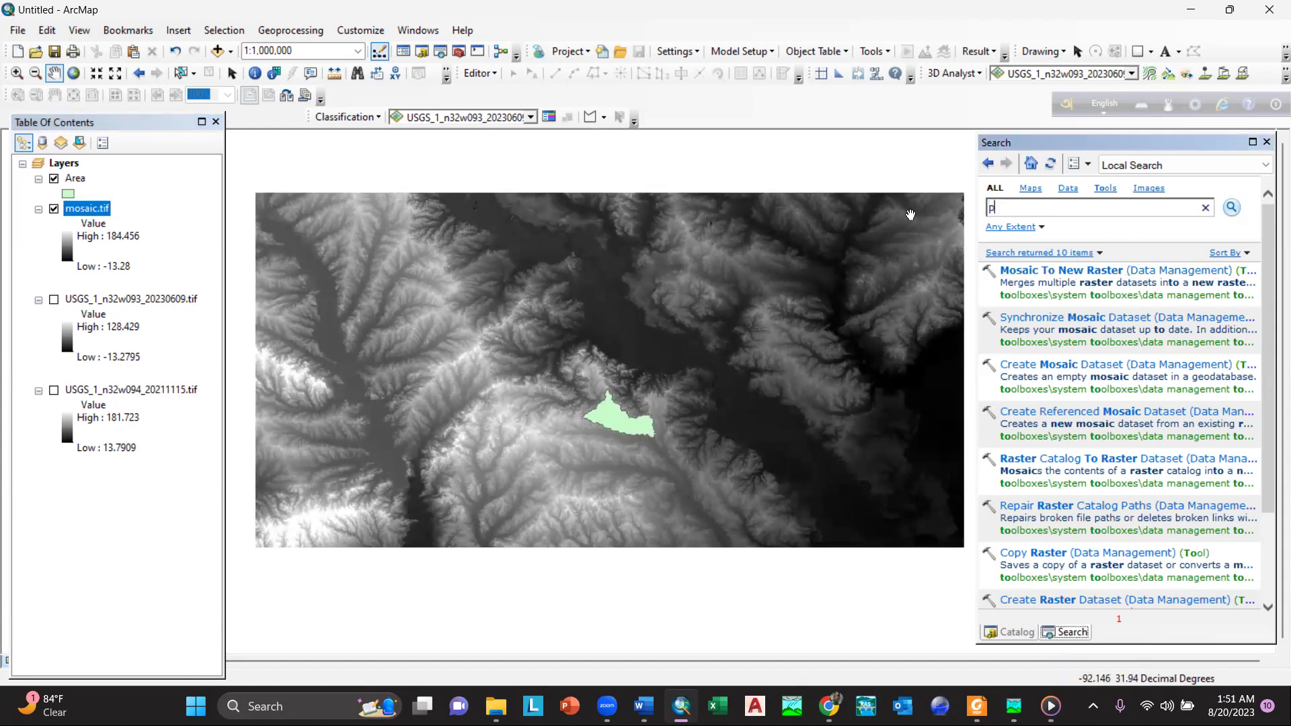
text(roject raster)
key(Return)
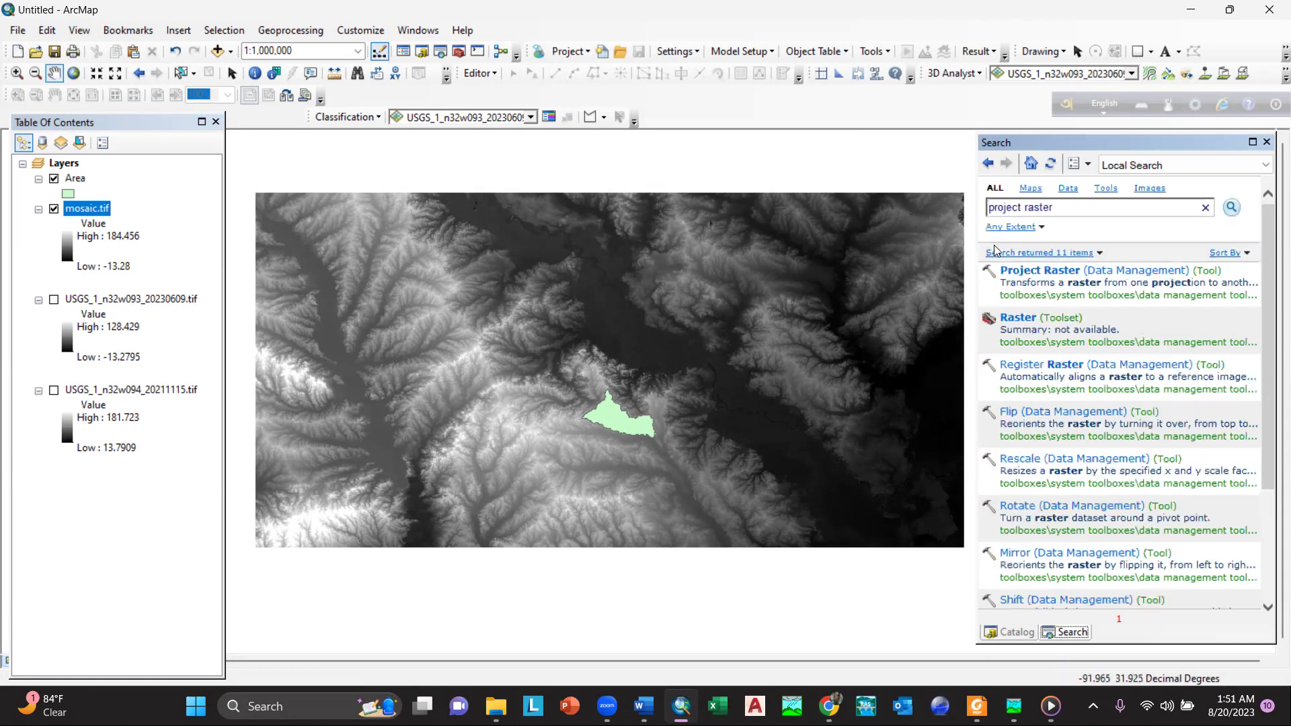
click(1021, 277)
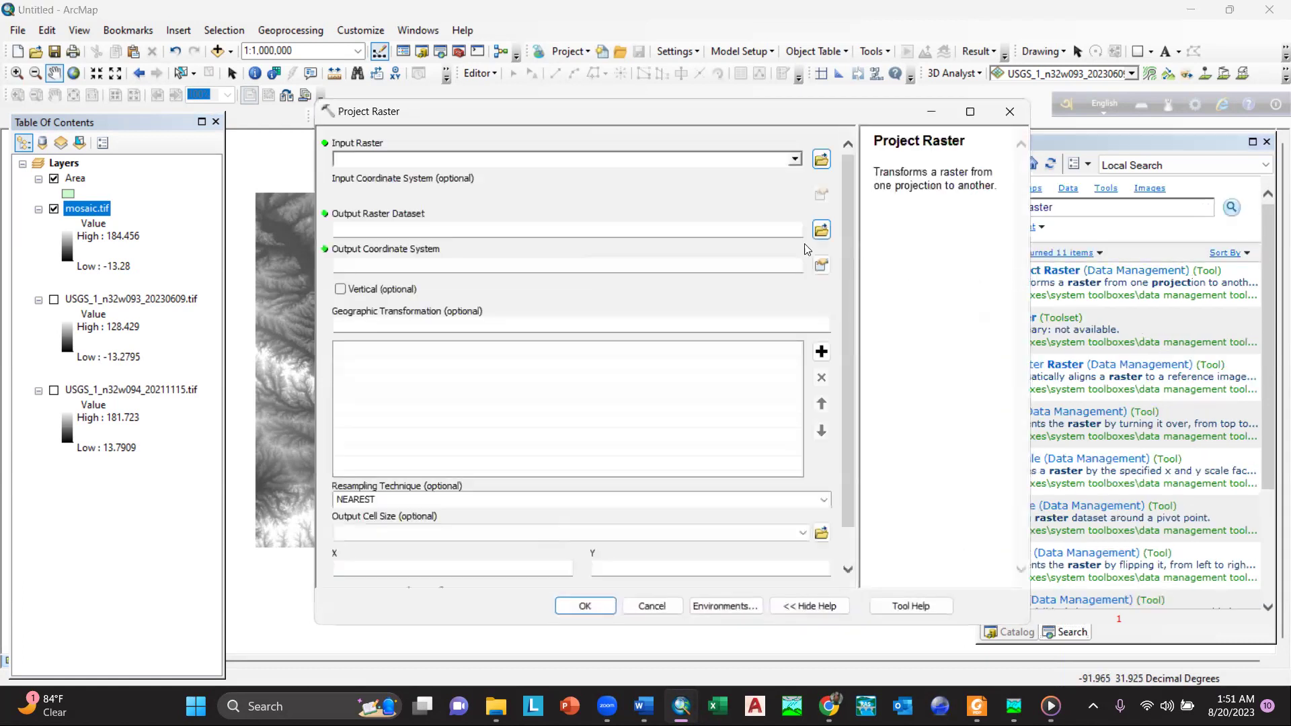
click(795, 159)
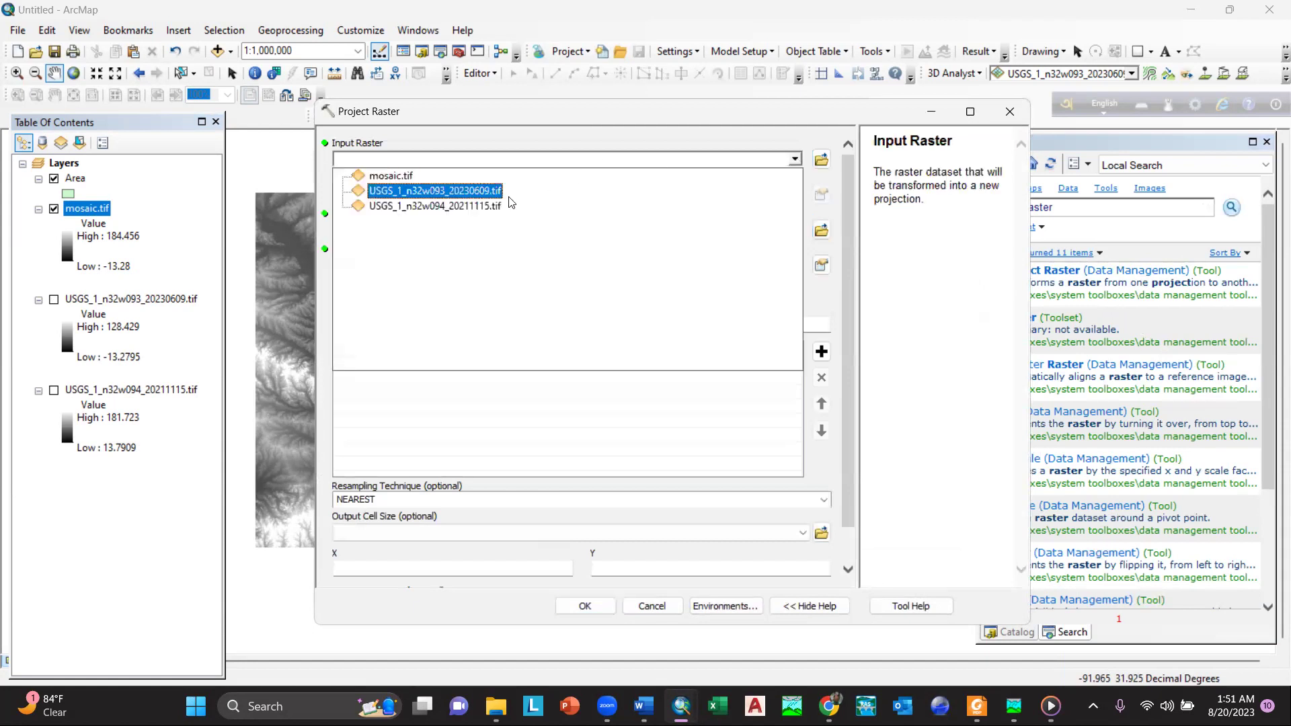
click(391, 176)
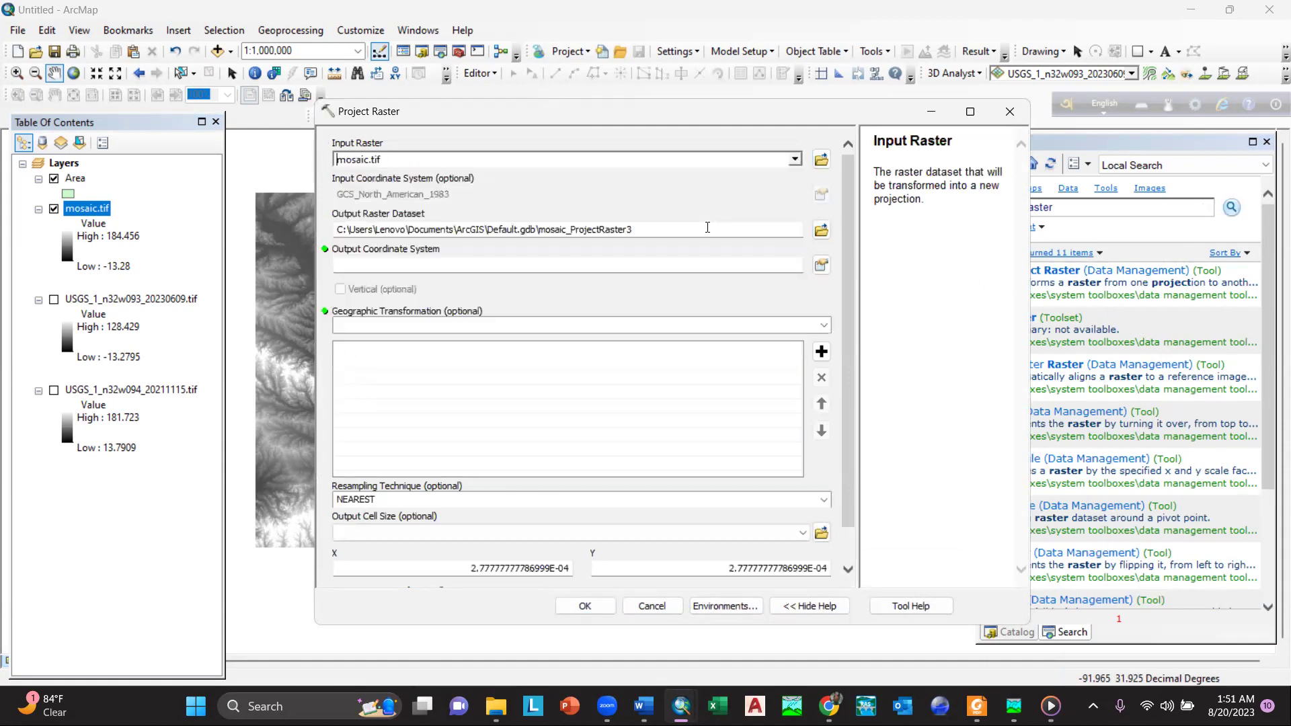
Name the output raster projectraster inside New File Geodatabase.gdb.
click(821, 230)
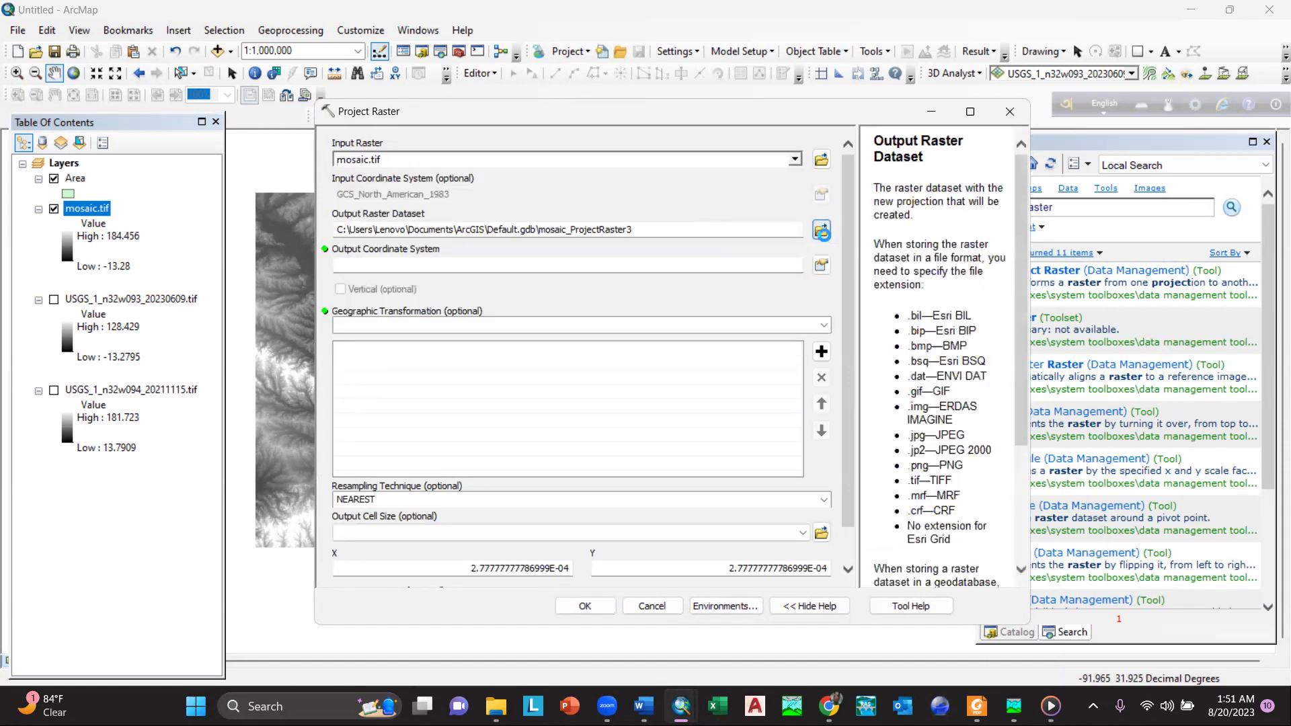
click(696, 264)
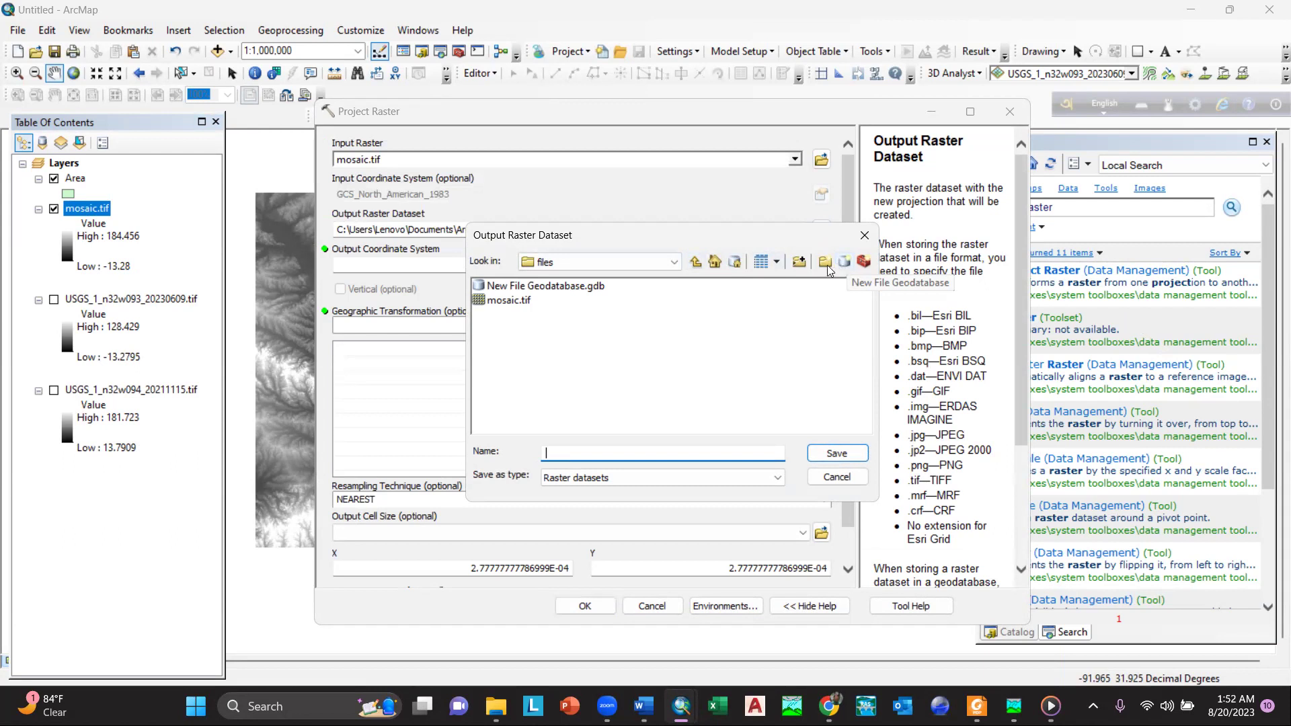
double_click(556, 288)
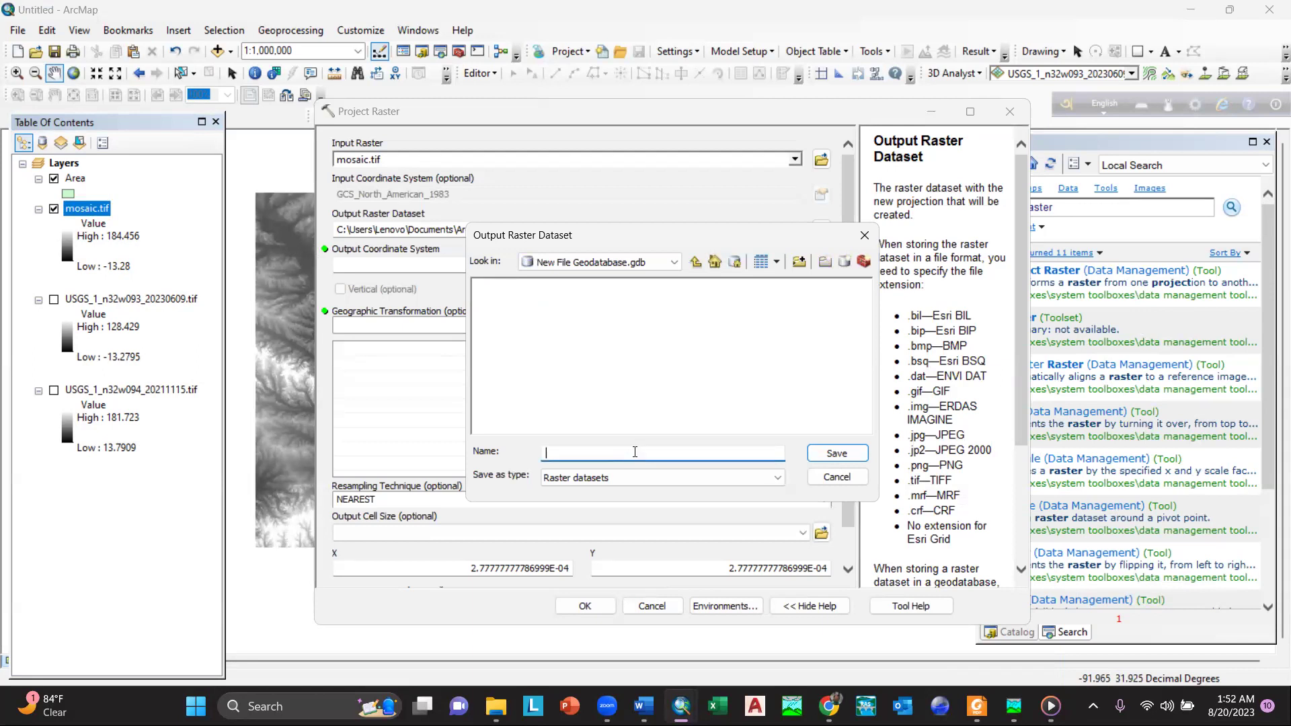
text(projectraster)
click(576, 456)
click(581, 453)
key(BackSpace)
text(_)
key(BackSpace)
key(BackSpace)
Confirm the projectraster output and pick NAD 1983 Contiguous USA Albers from Favorites.
click(856, 457)
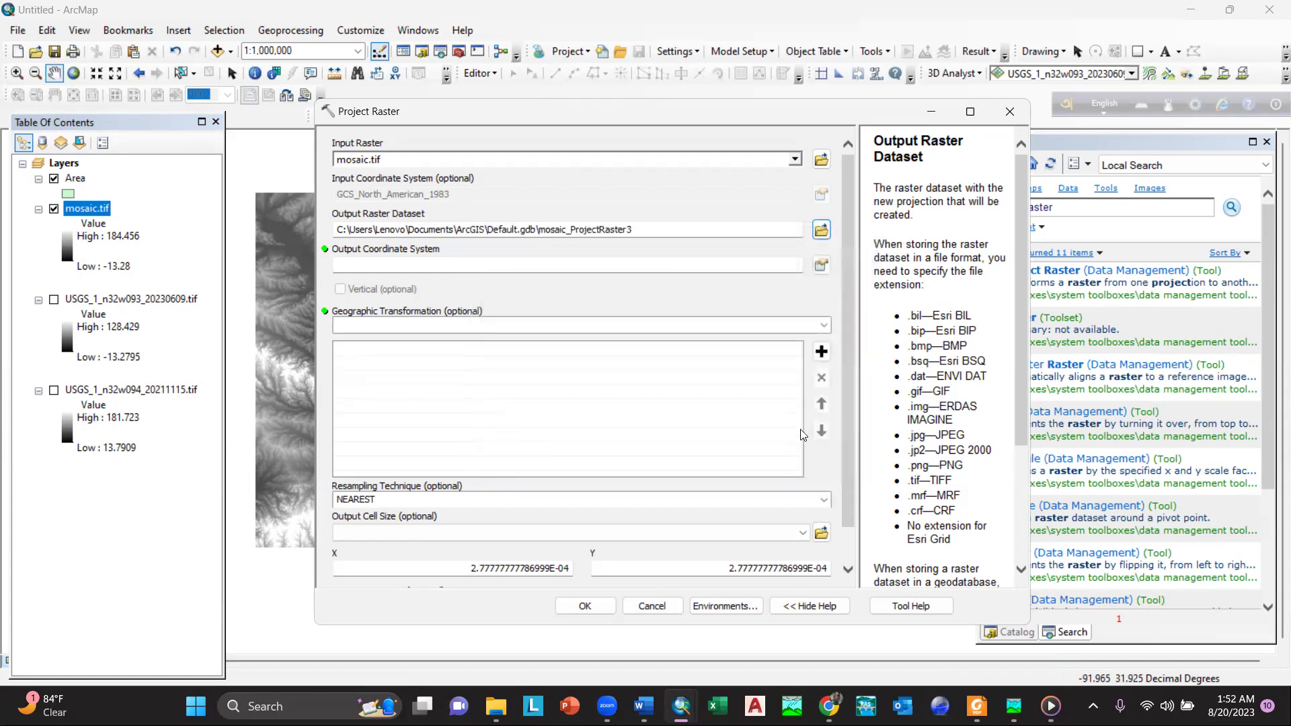
click(819, 266)
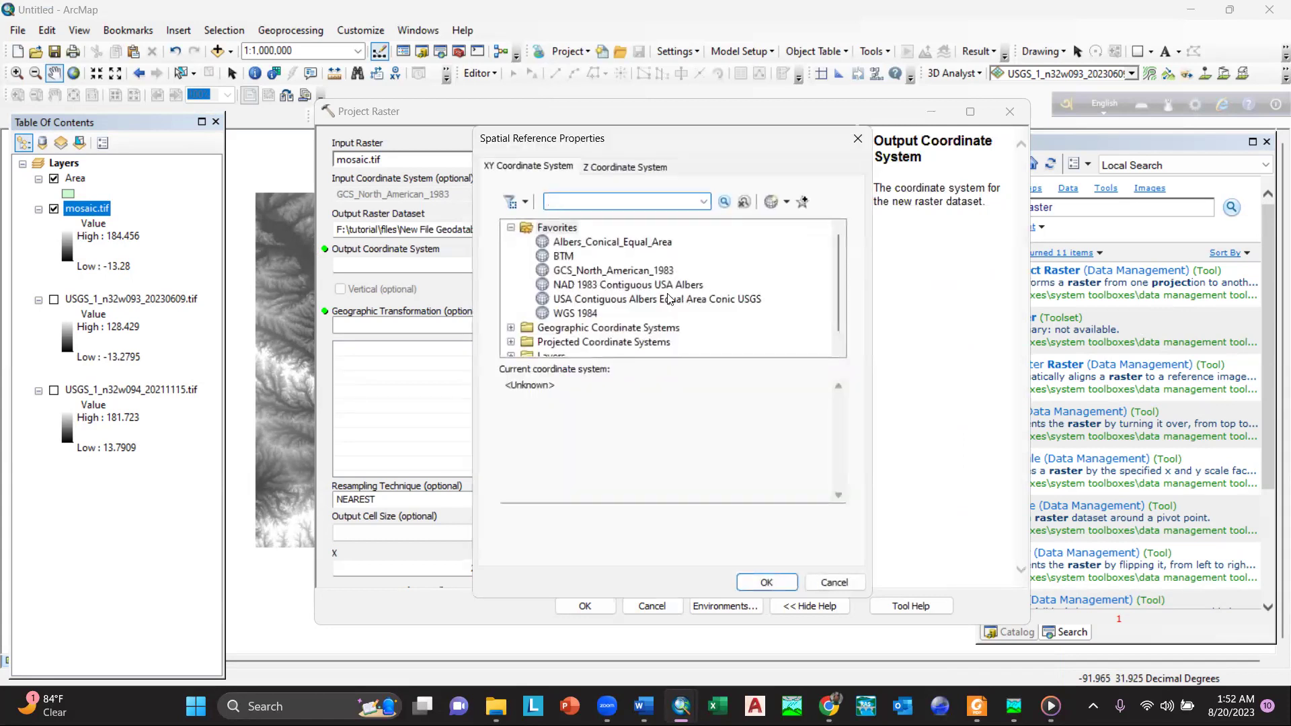
click(597, 285)
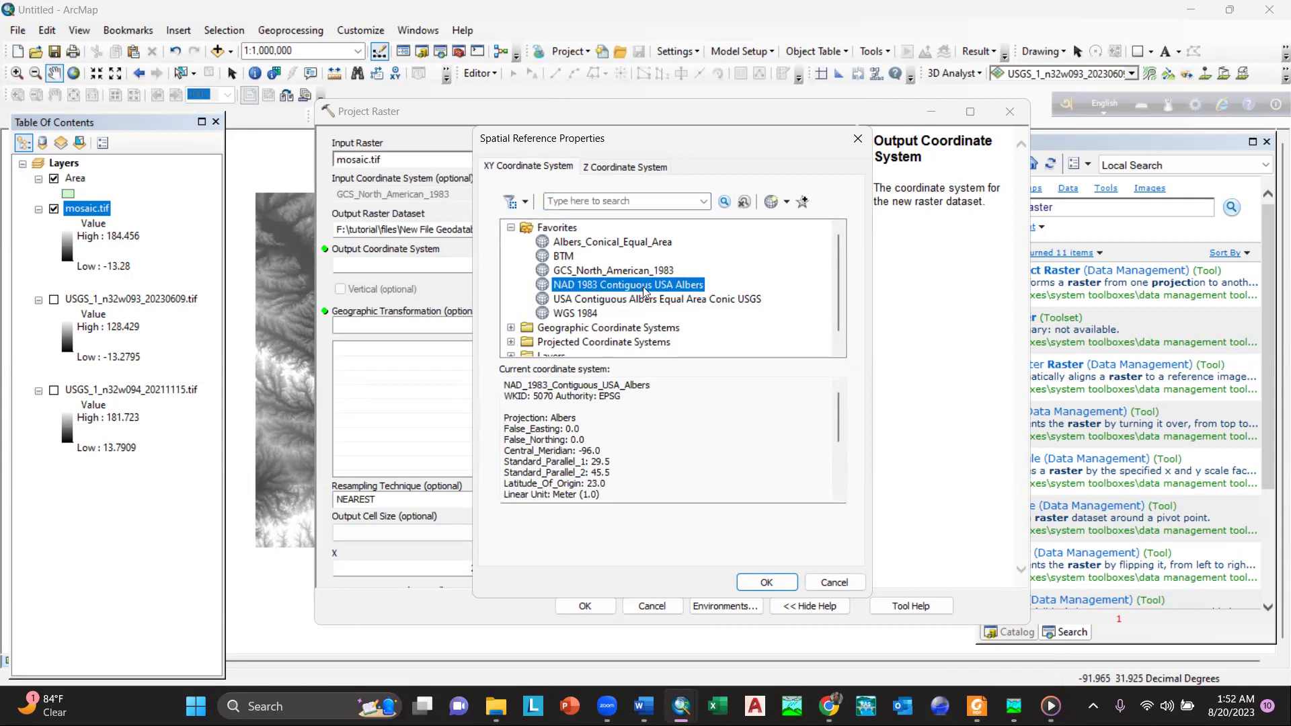
drag(838, 415, 841, 470)
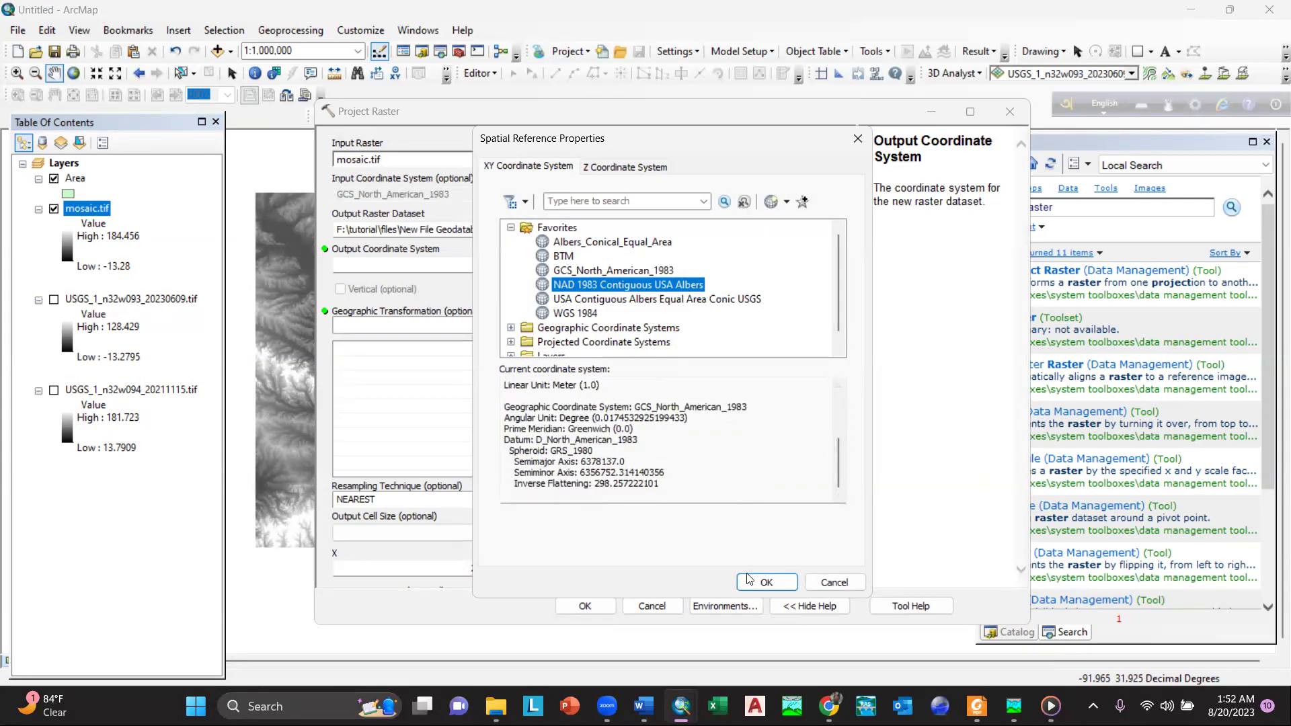
click(767, 582)
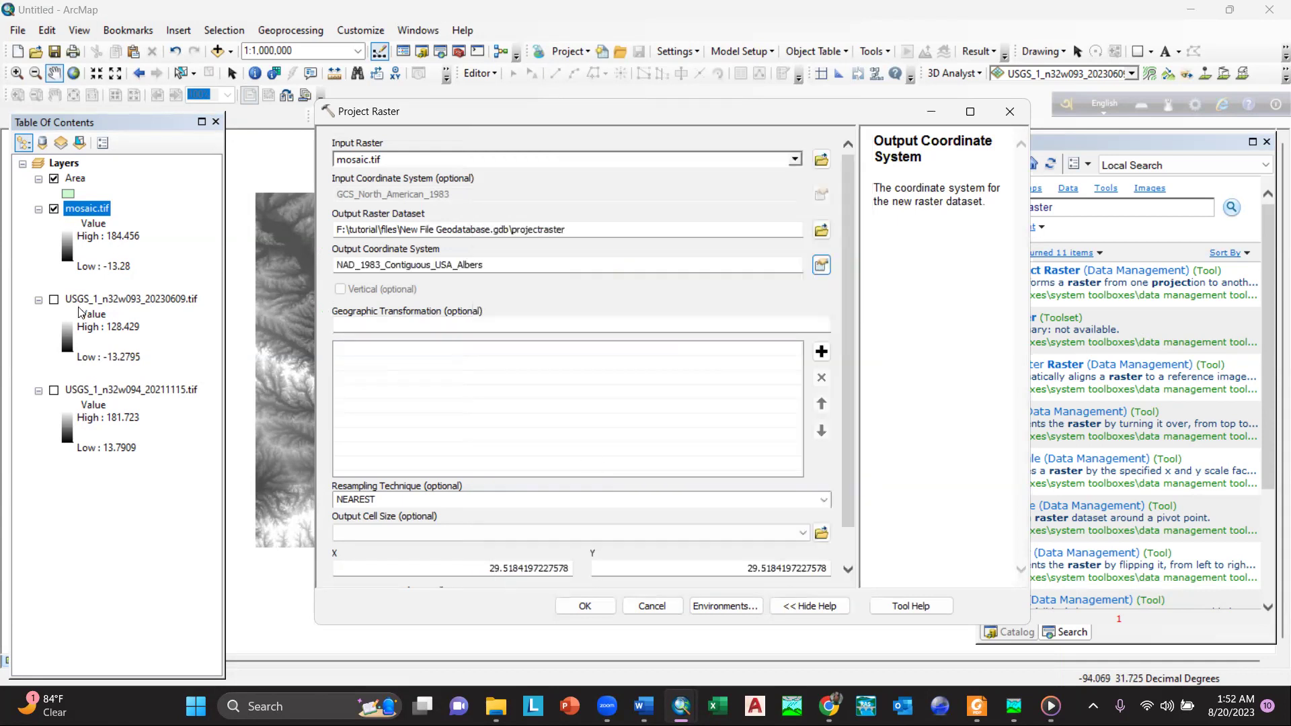
right_click(89, 213)
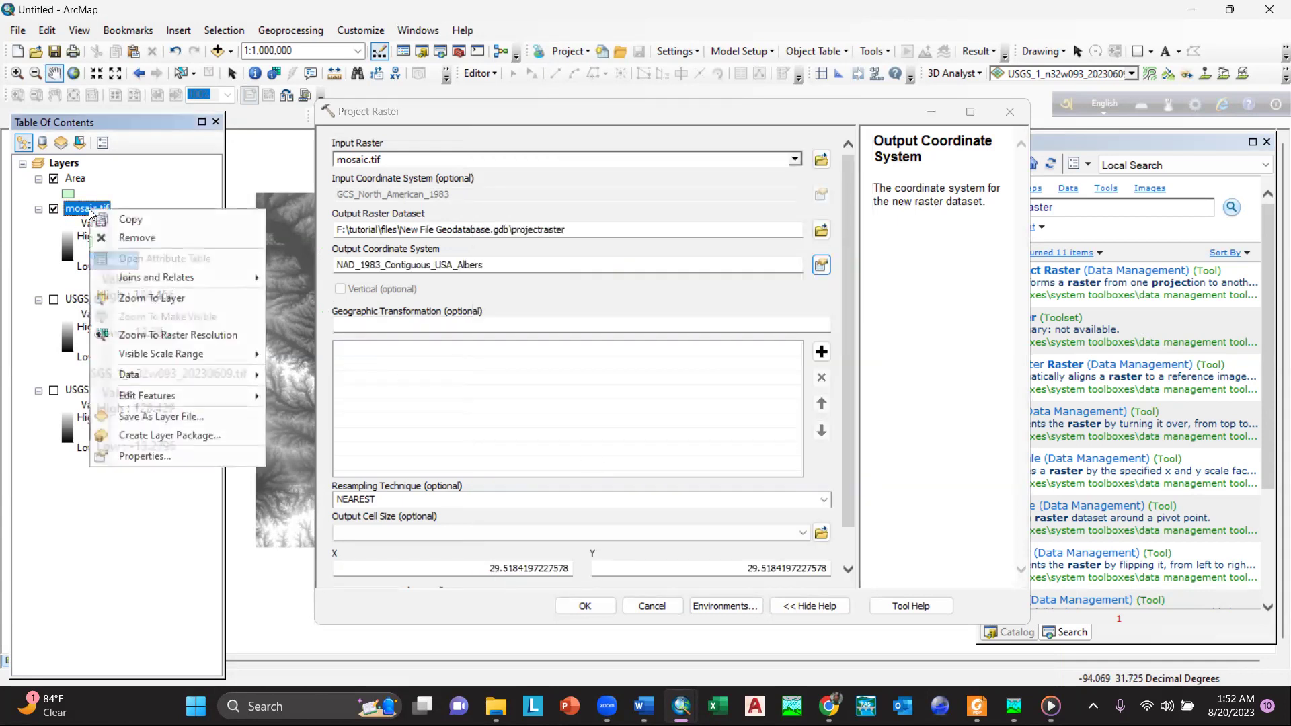
click(219, 459)
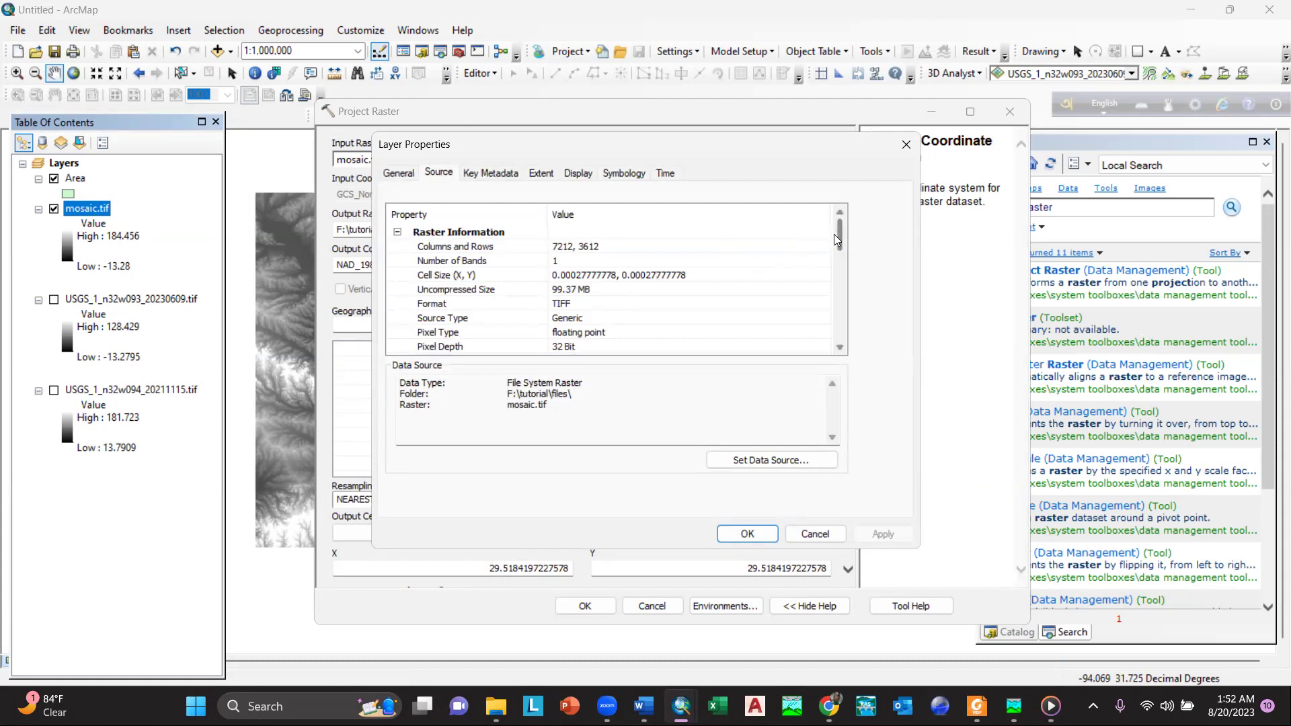
drag(838, 236, 839, 300)
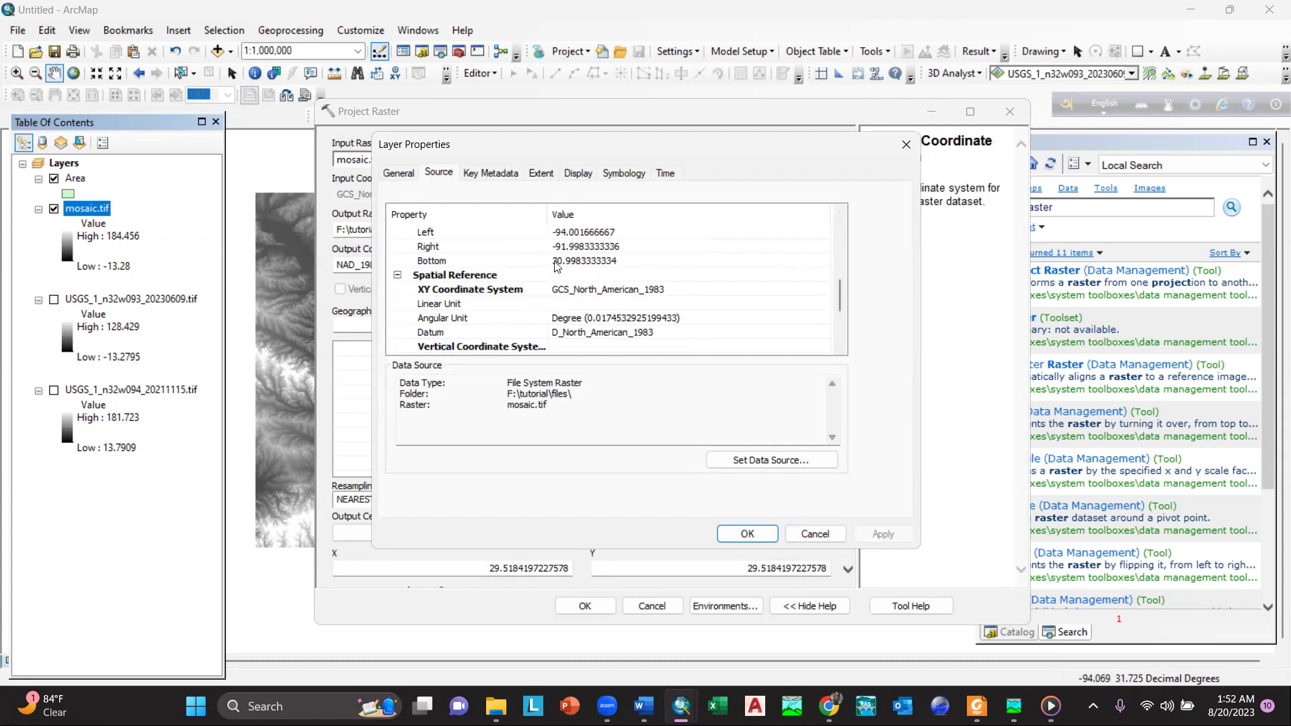
drag(836, 290, 838, 311)
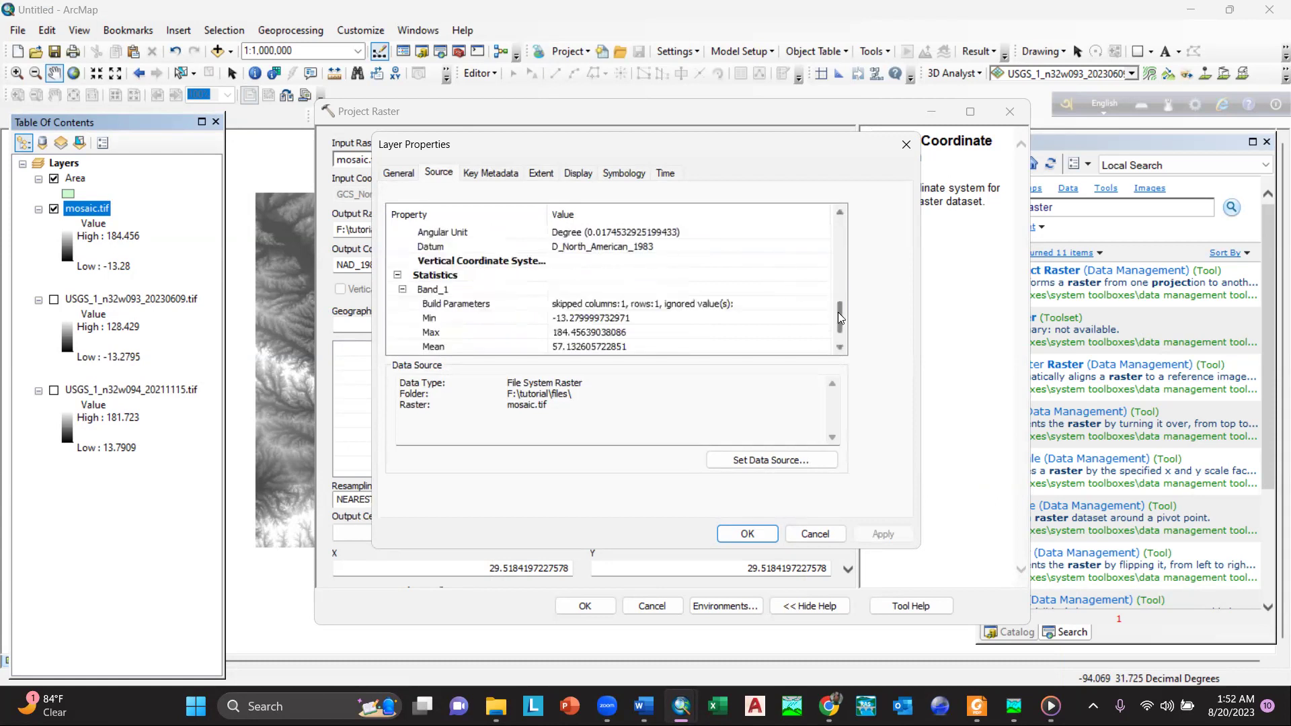
click(749, 534)
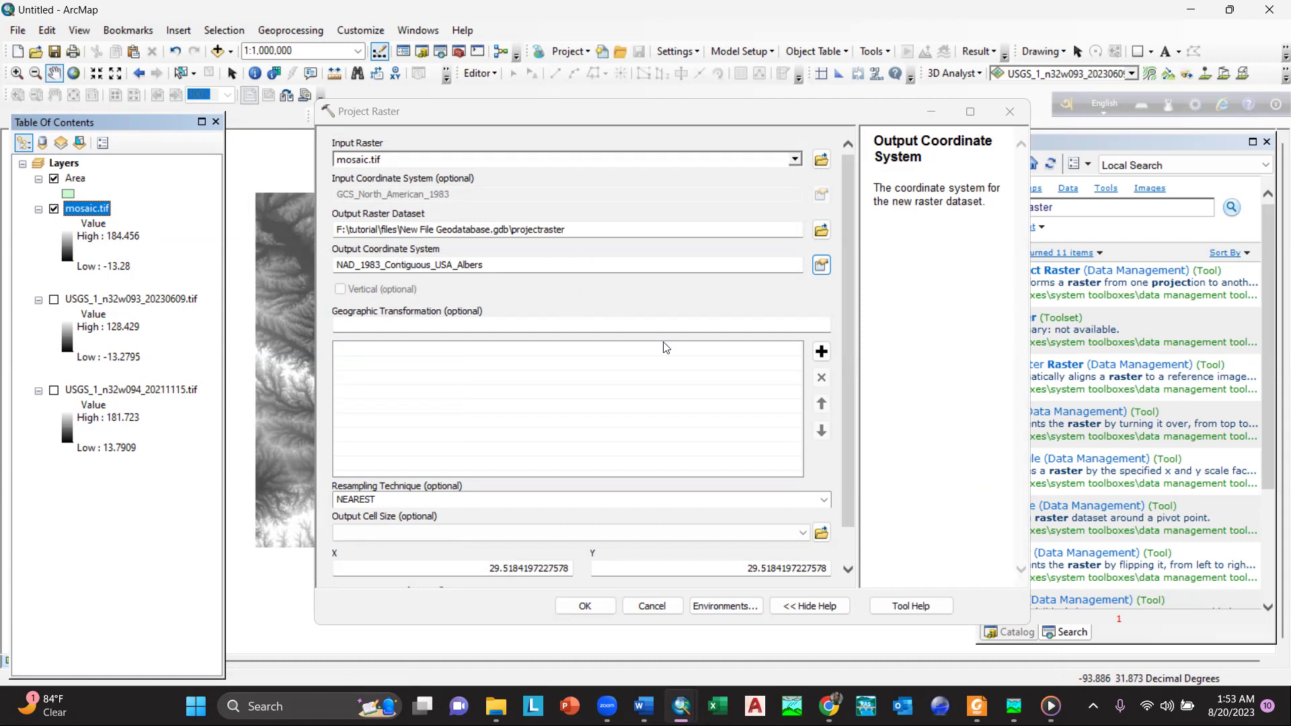
Set the X and Y output cell sizes to 30 and run Project Raster.
click(850, 420)
drag(850, 420, 788, 472)
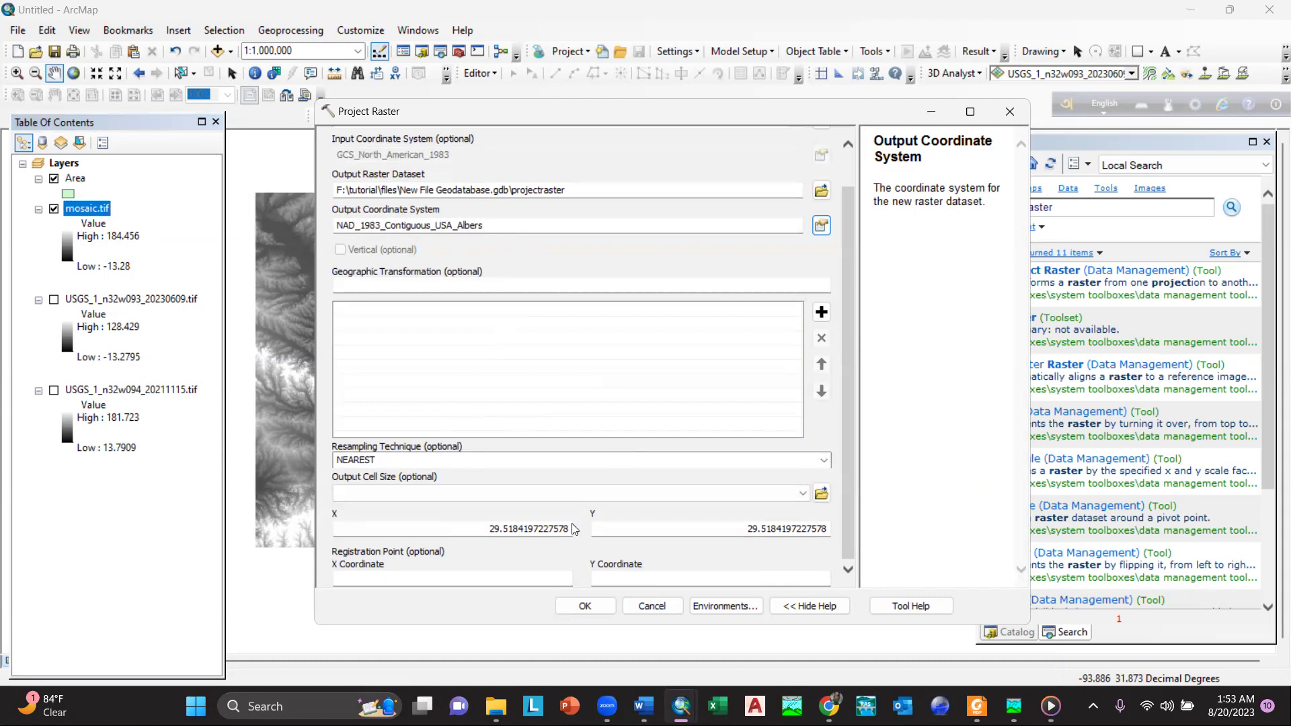
click(475, 528)
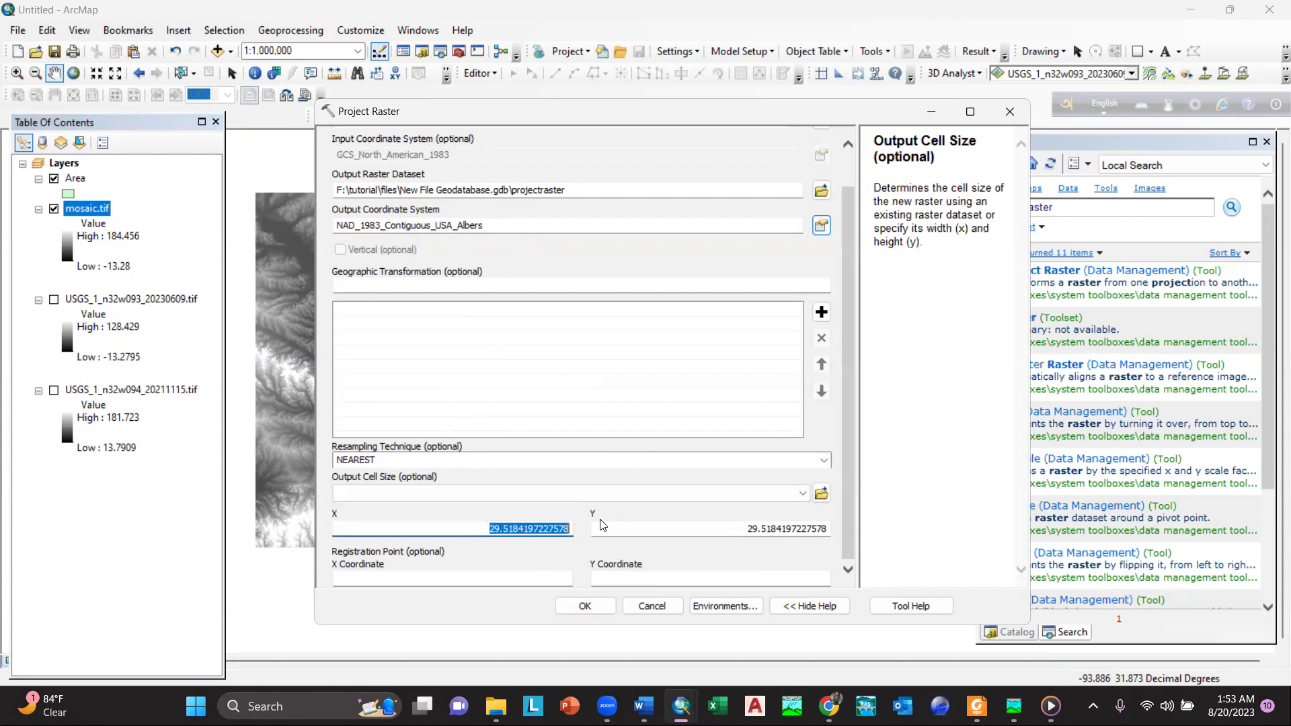
text(30)
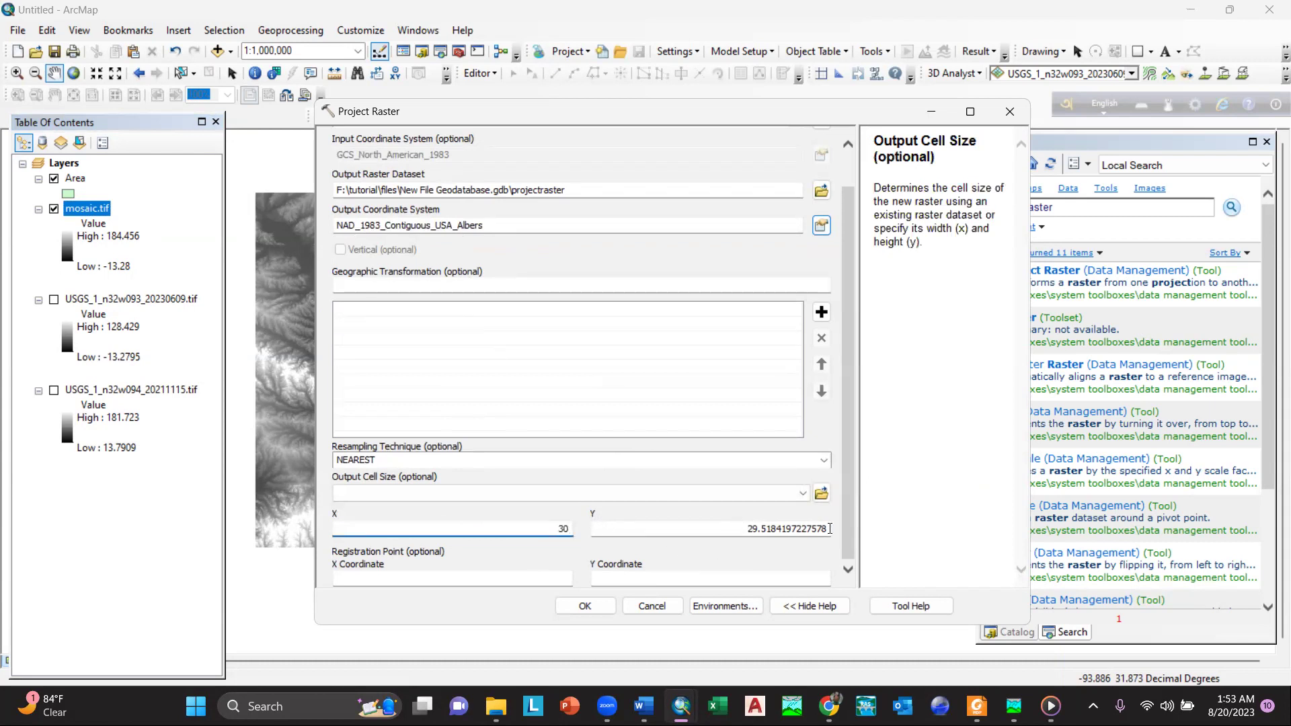
click(829, 528)
text(30)
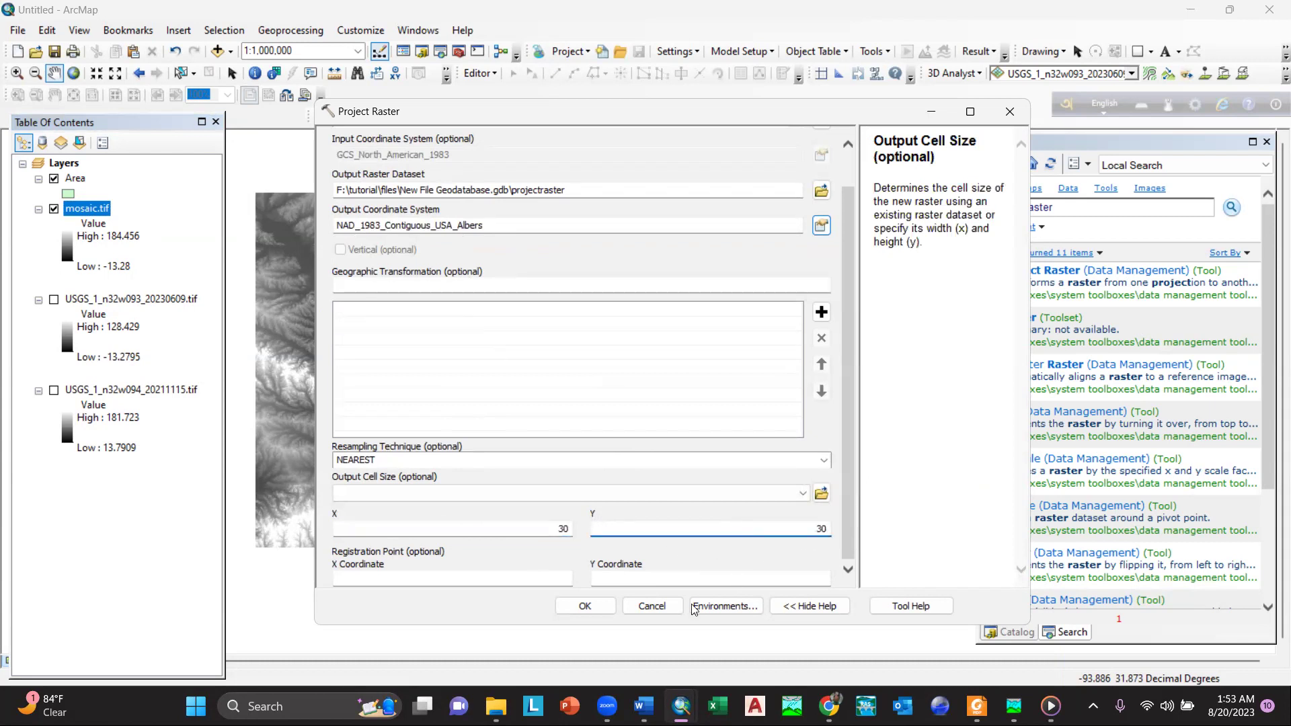
click(582, 606)
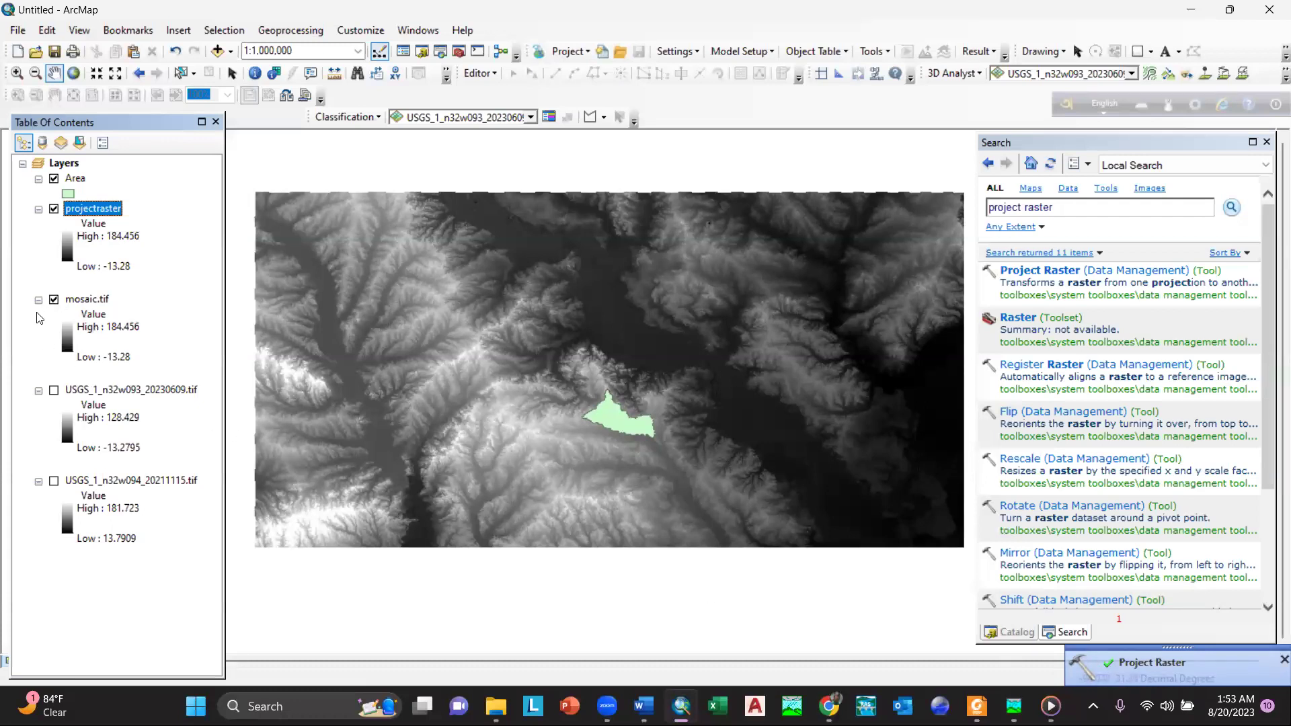
Hide mosaic.tif and verify projectraster has 30×30 cells in NAD_1983_Contiguous_USA_Albers.
click(54, 299)
right_click(96, 212)
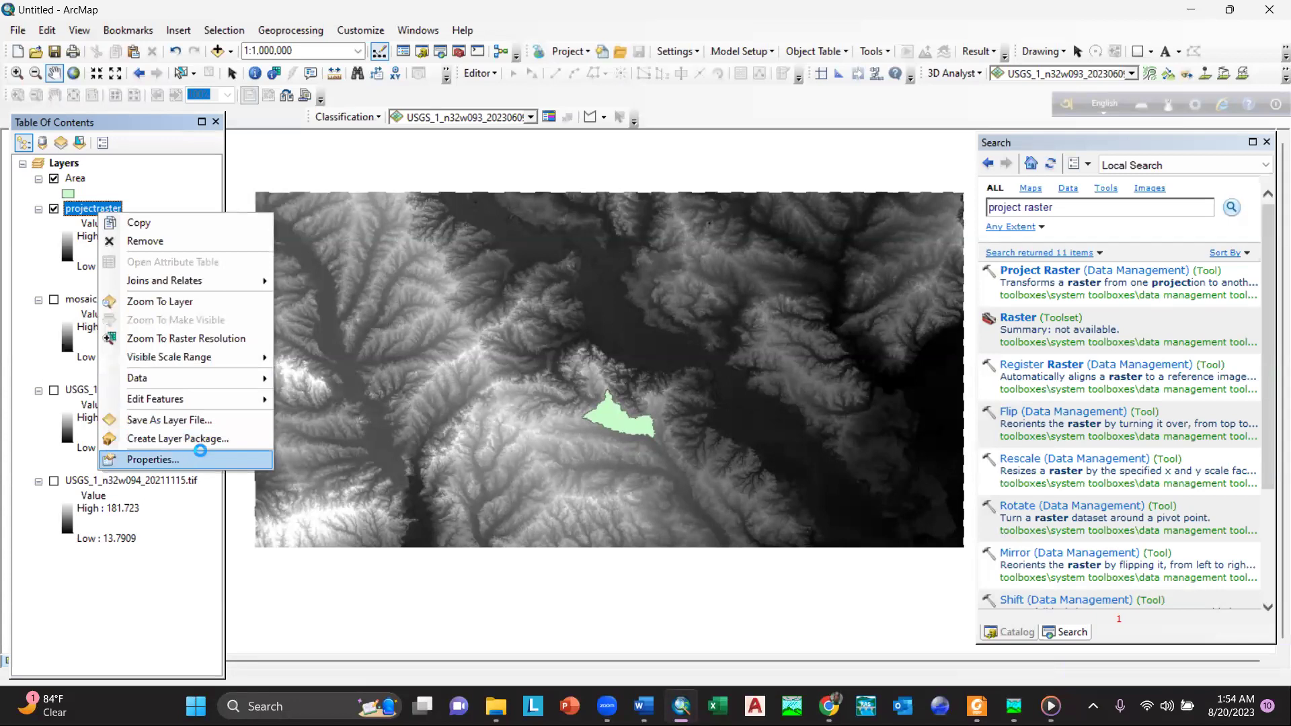
click(191, 460)
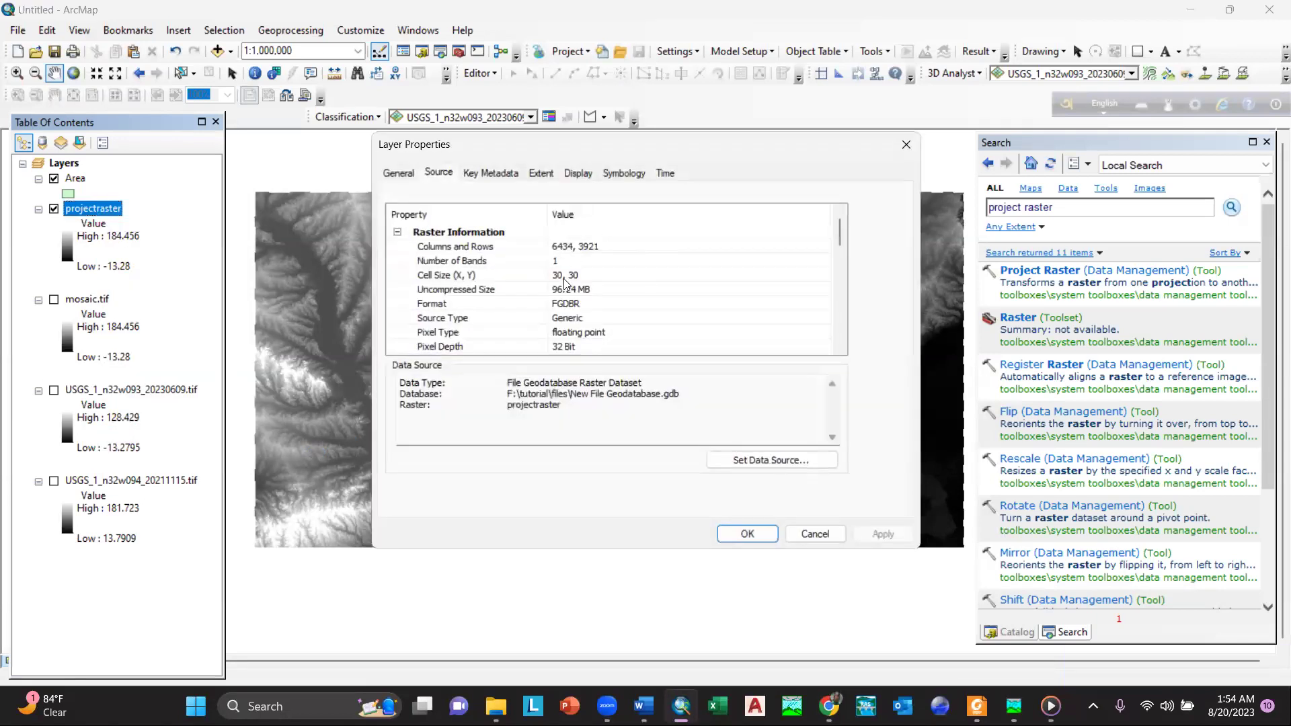
drag(842, 231, 840, 293)
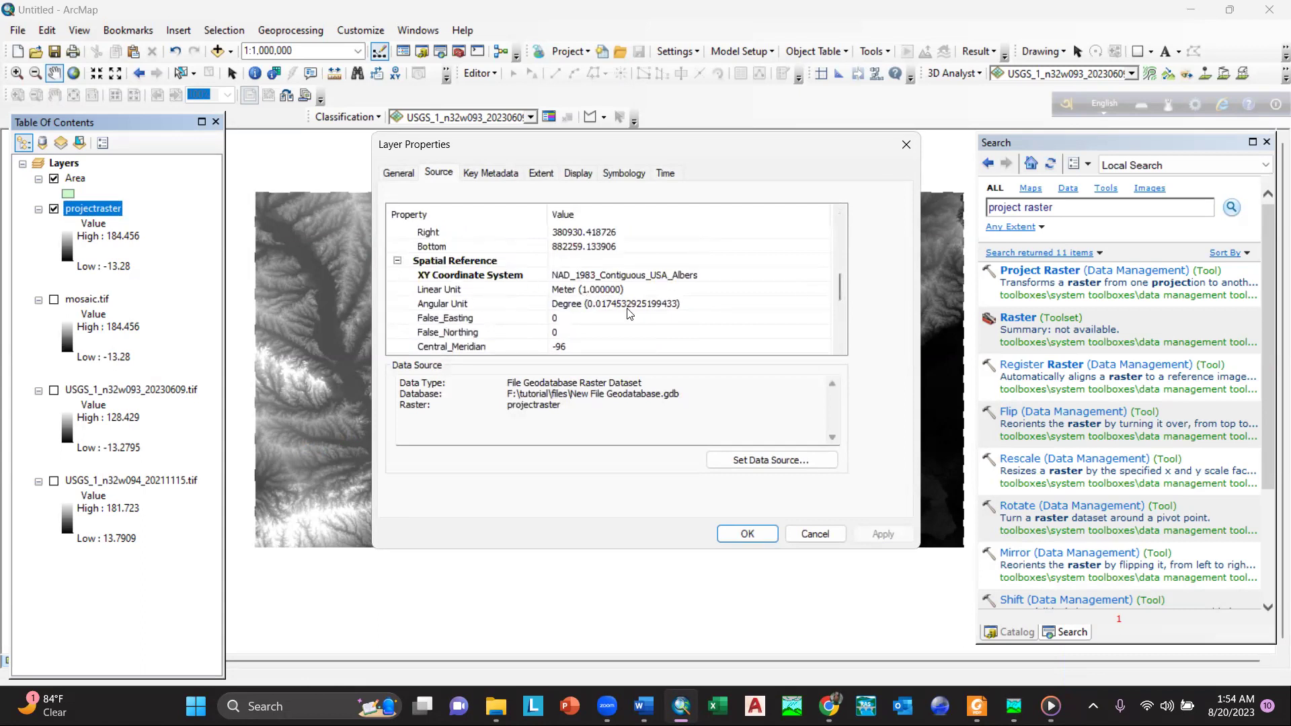
click(909, 147)
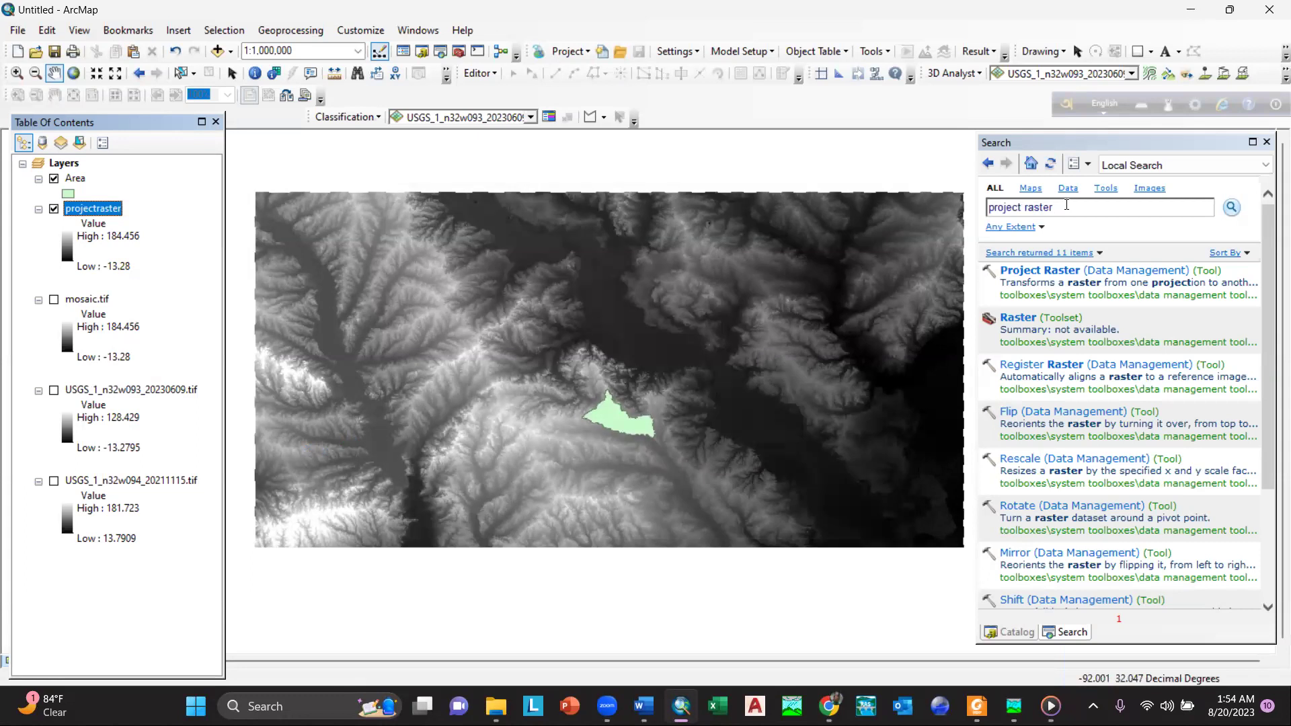
click(1015, 207)
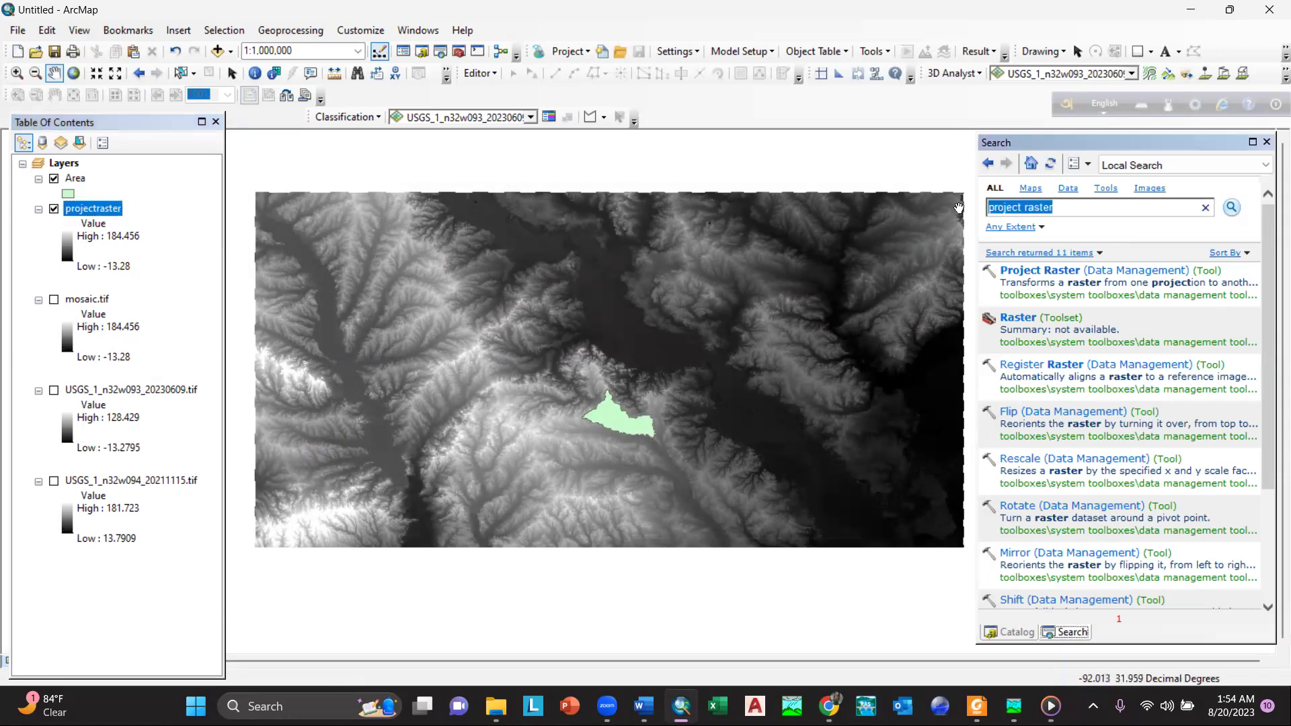
scroll(842, 351, down, 1)
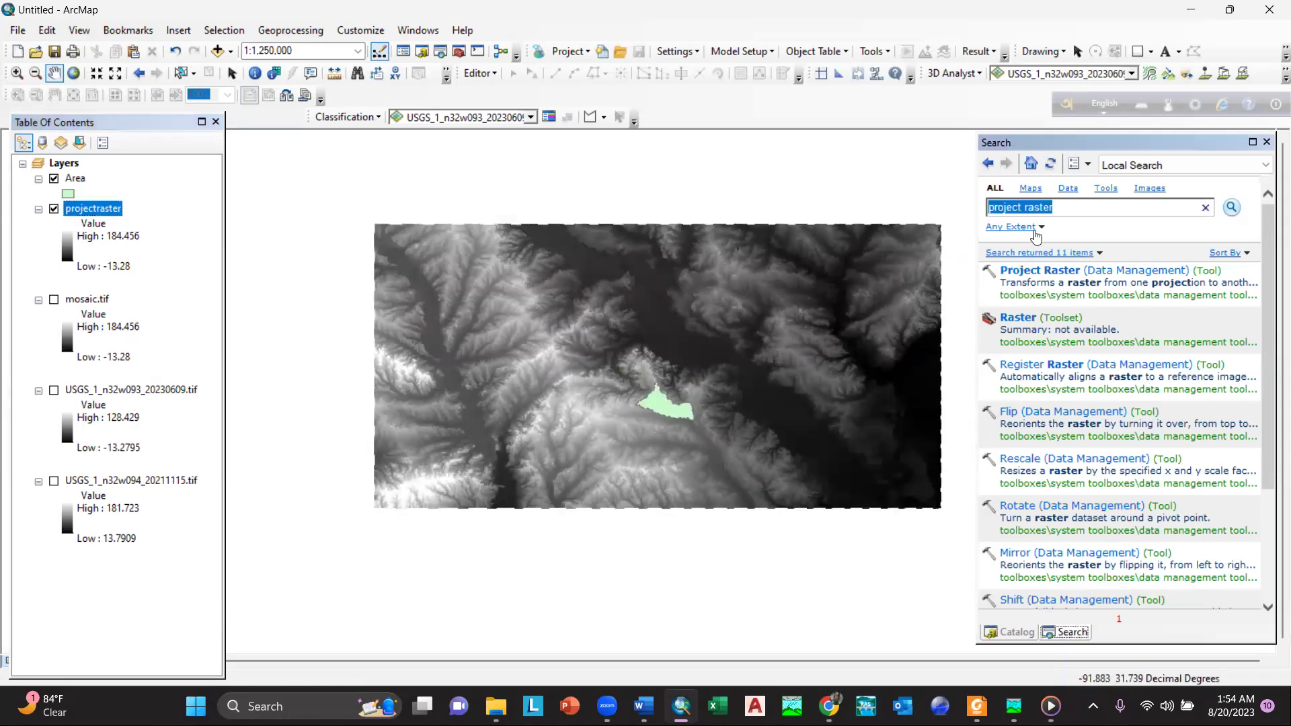
text(raster calcula)
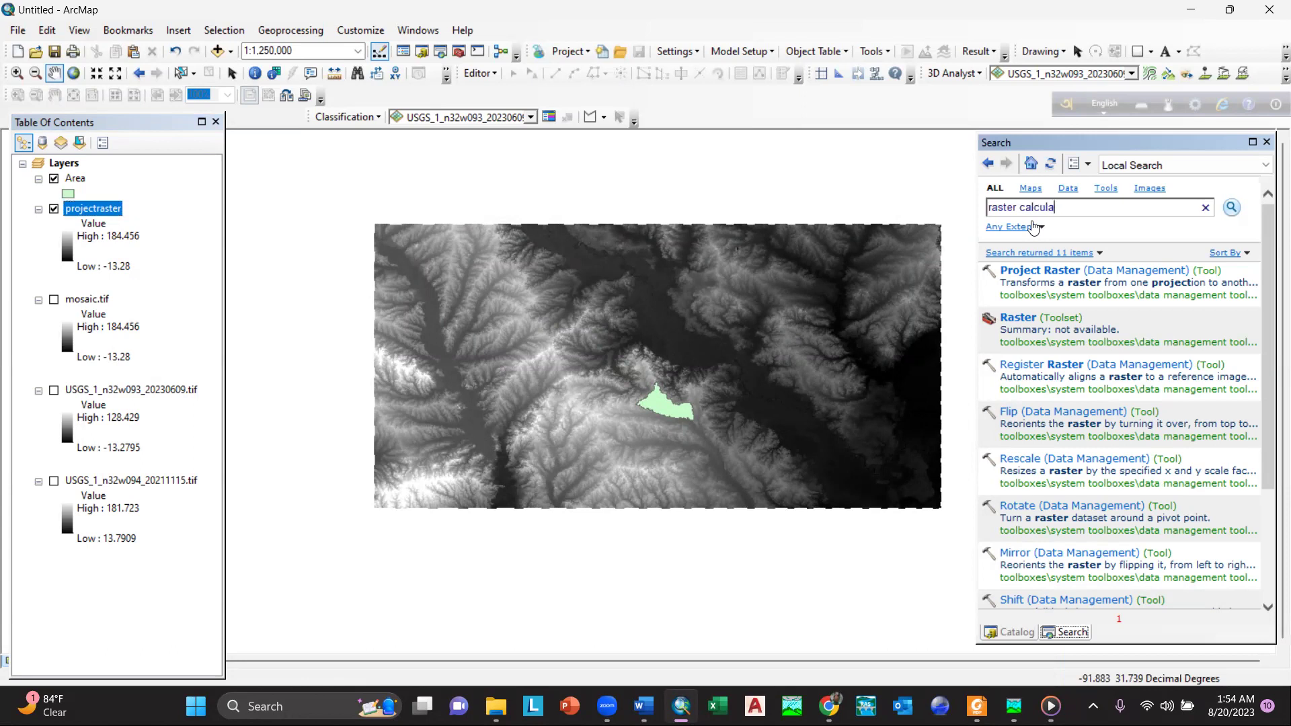
text(tor)
key(Return)
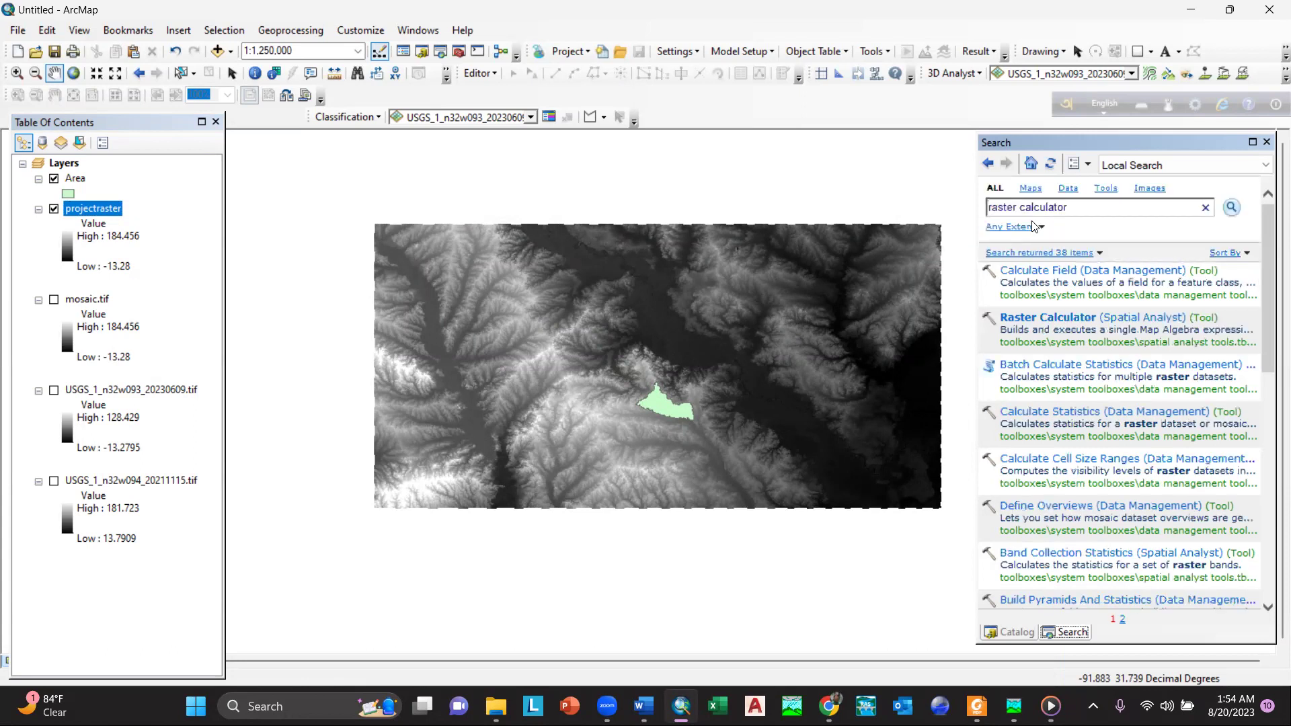
click(1033, 316)
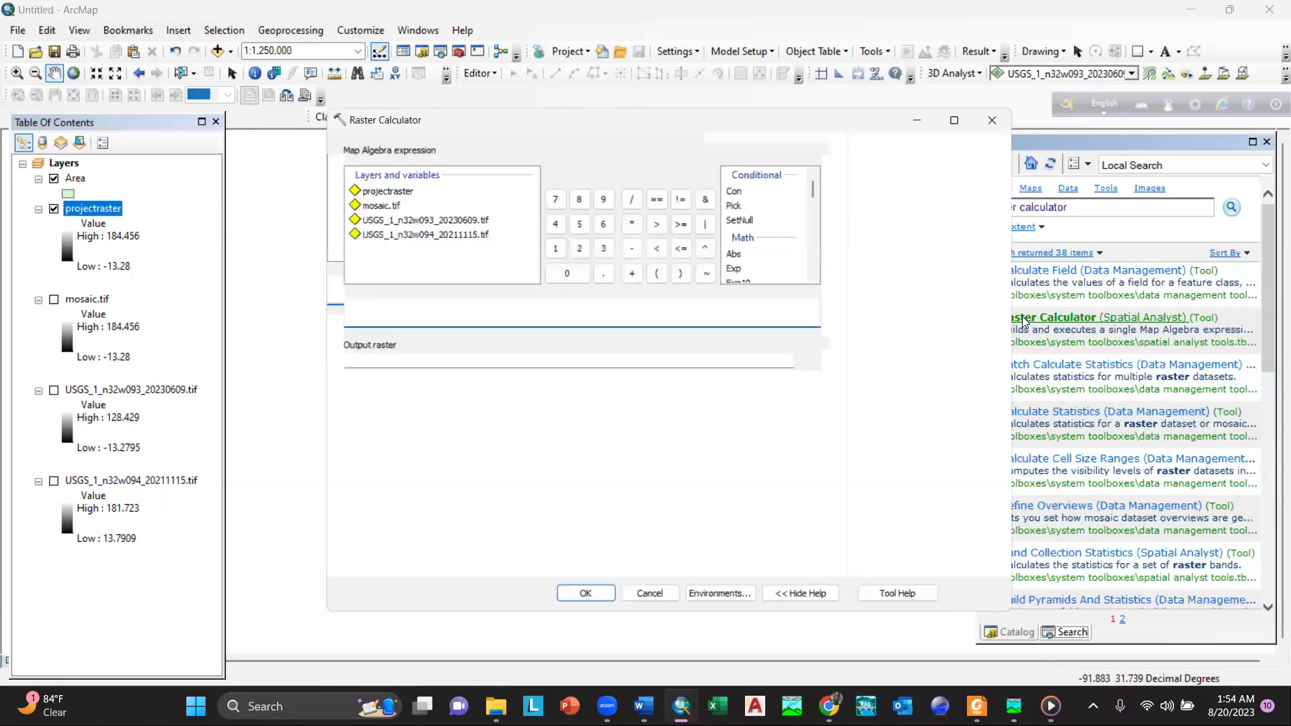
click(379, 188)
double_click(378, 188)
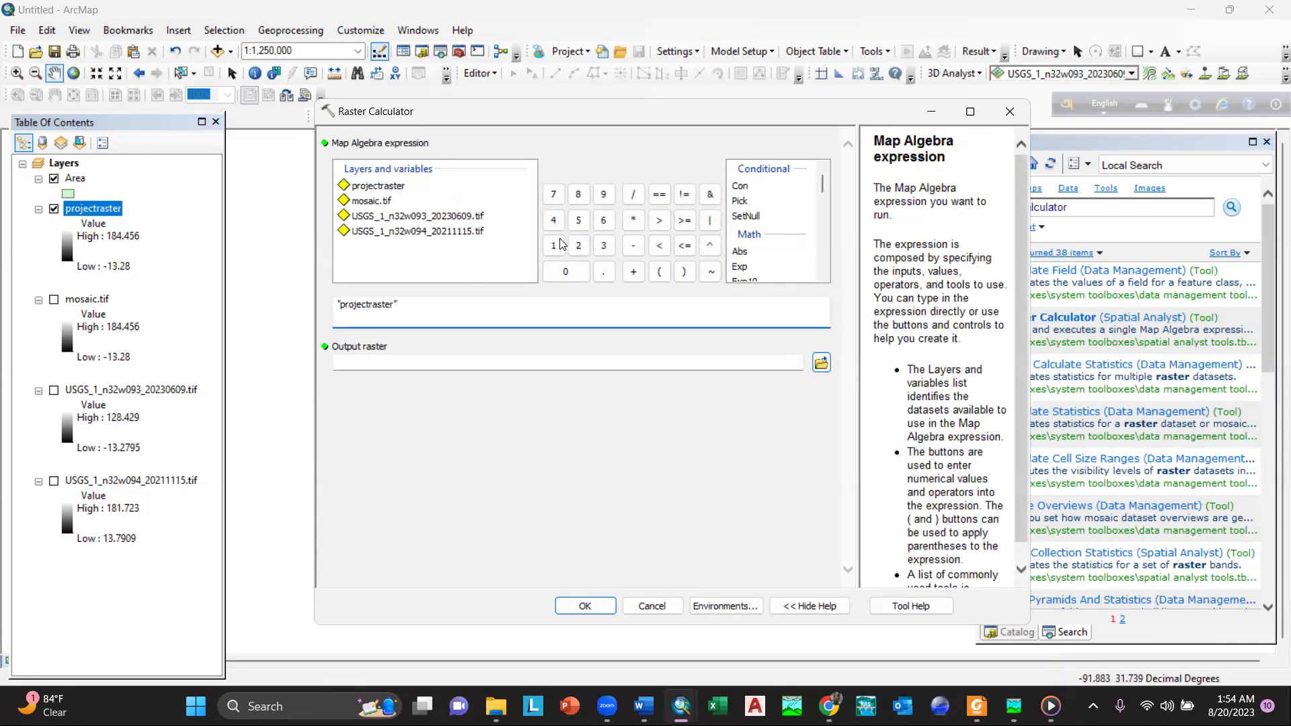
click(637, 222)
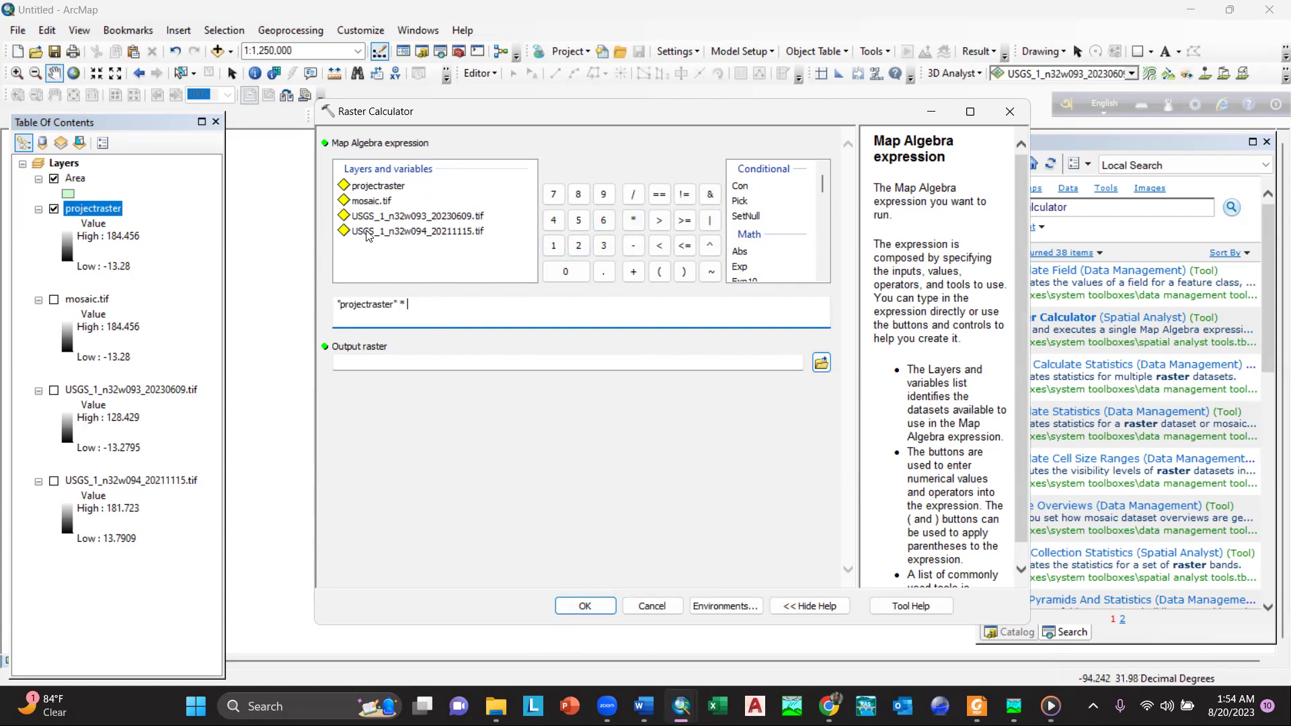
click(1009, 111)
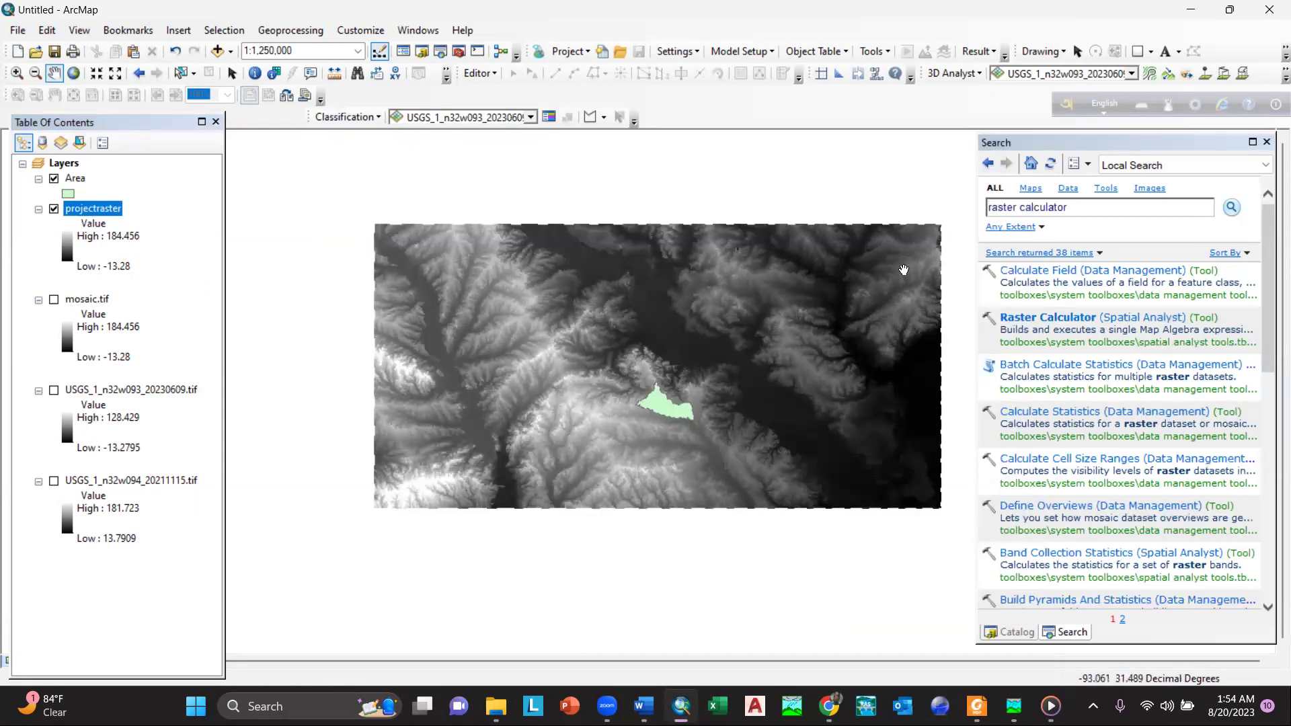
click(1109, 208)
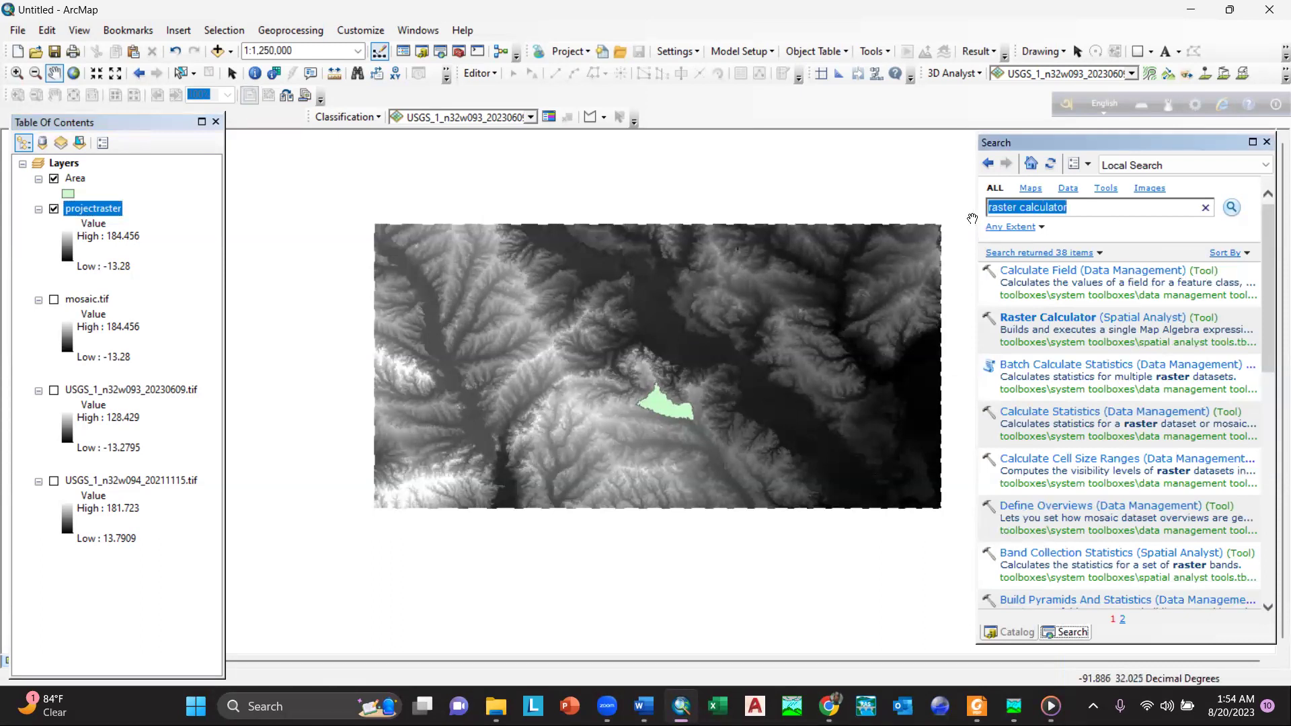
key(BackSpace)
drag(874, 343, 842, 336)
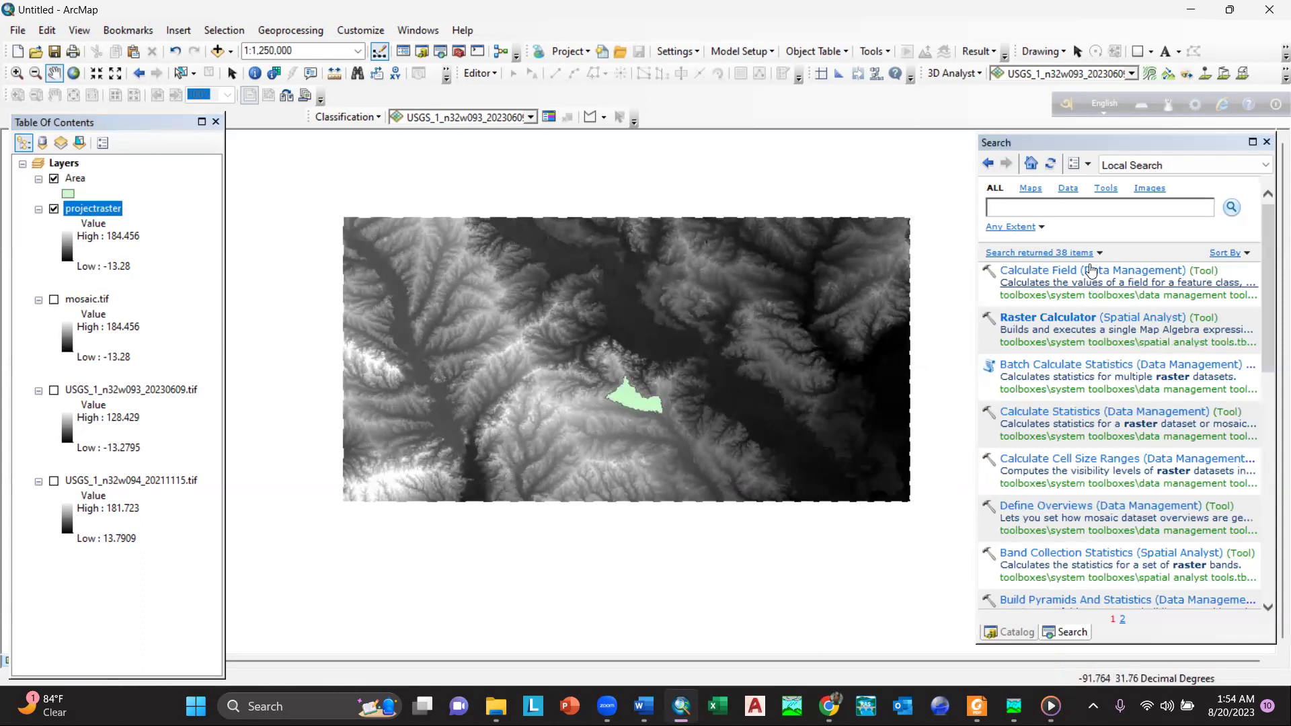
Search 'bu' and open the Buffer (Analysis) tool.
click(1052, 208)
text(buffer)
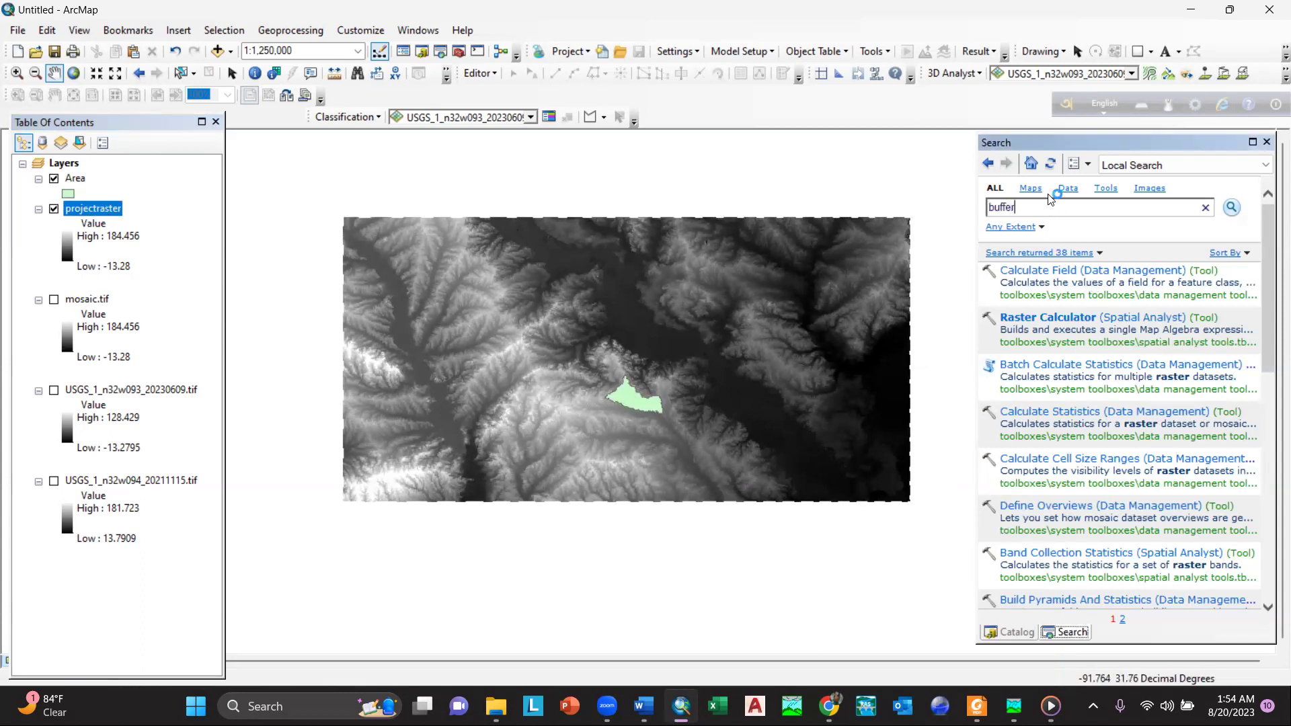
key(Return)
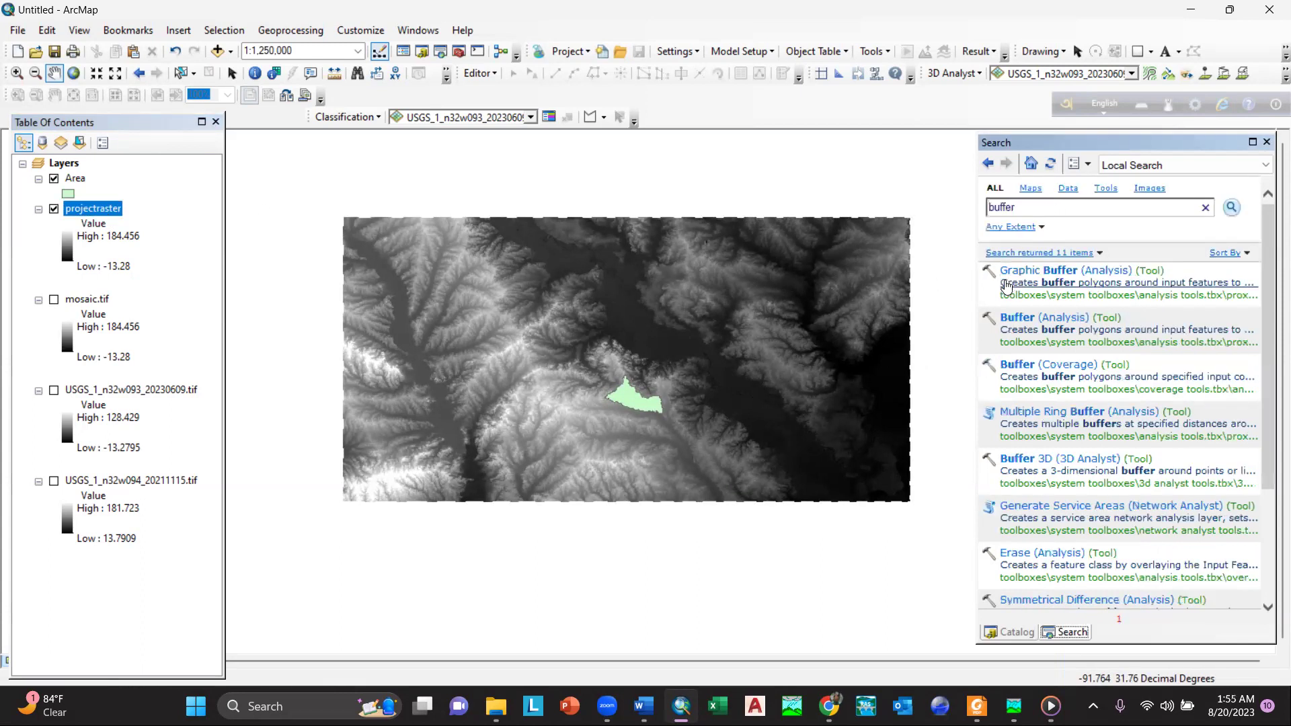
click(1018, 318)
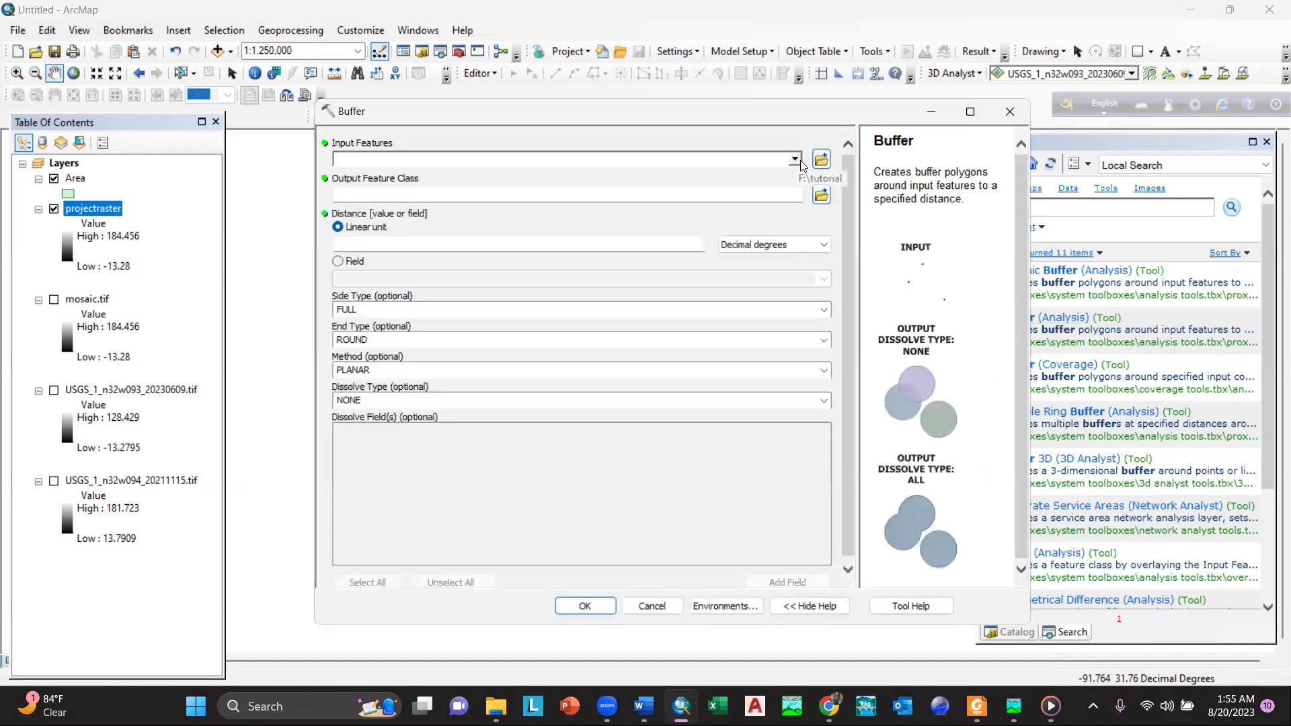
Buffer Area by 50 Meters, saving the output as bufferarea in the geodatabase.
click(795, 160)
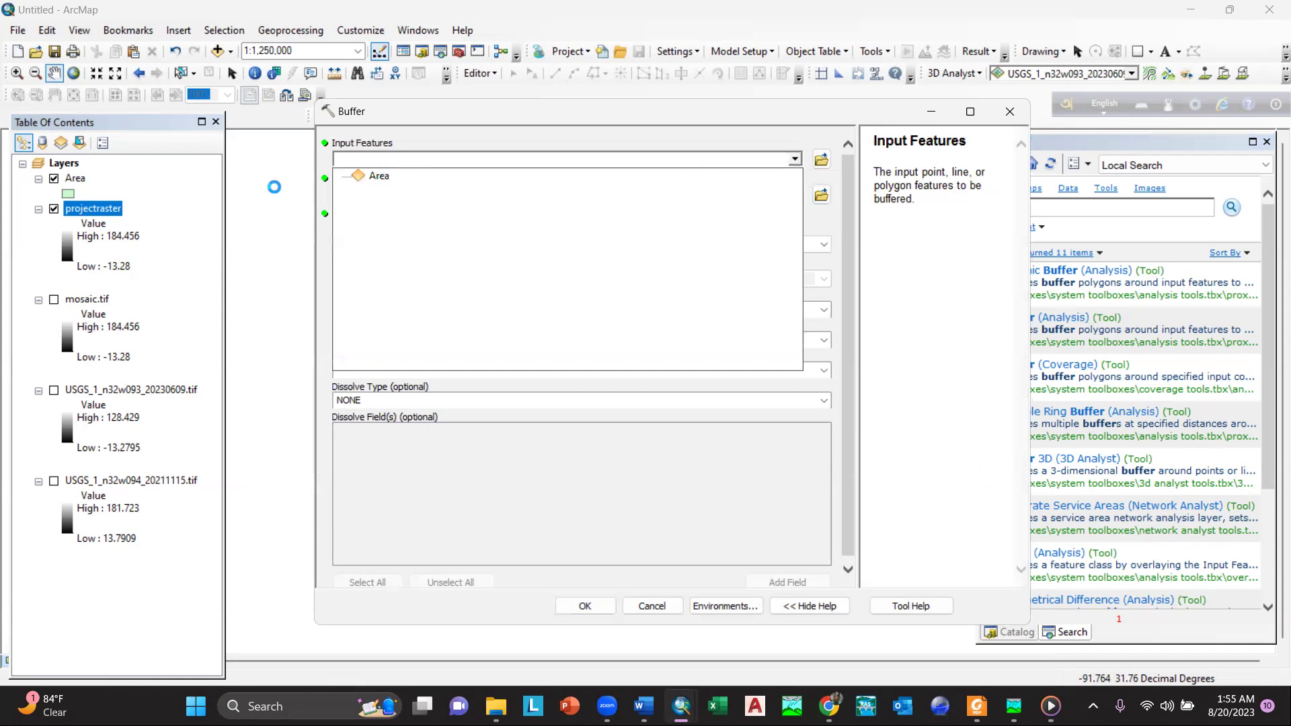
click(821, 195)
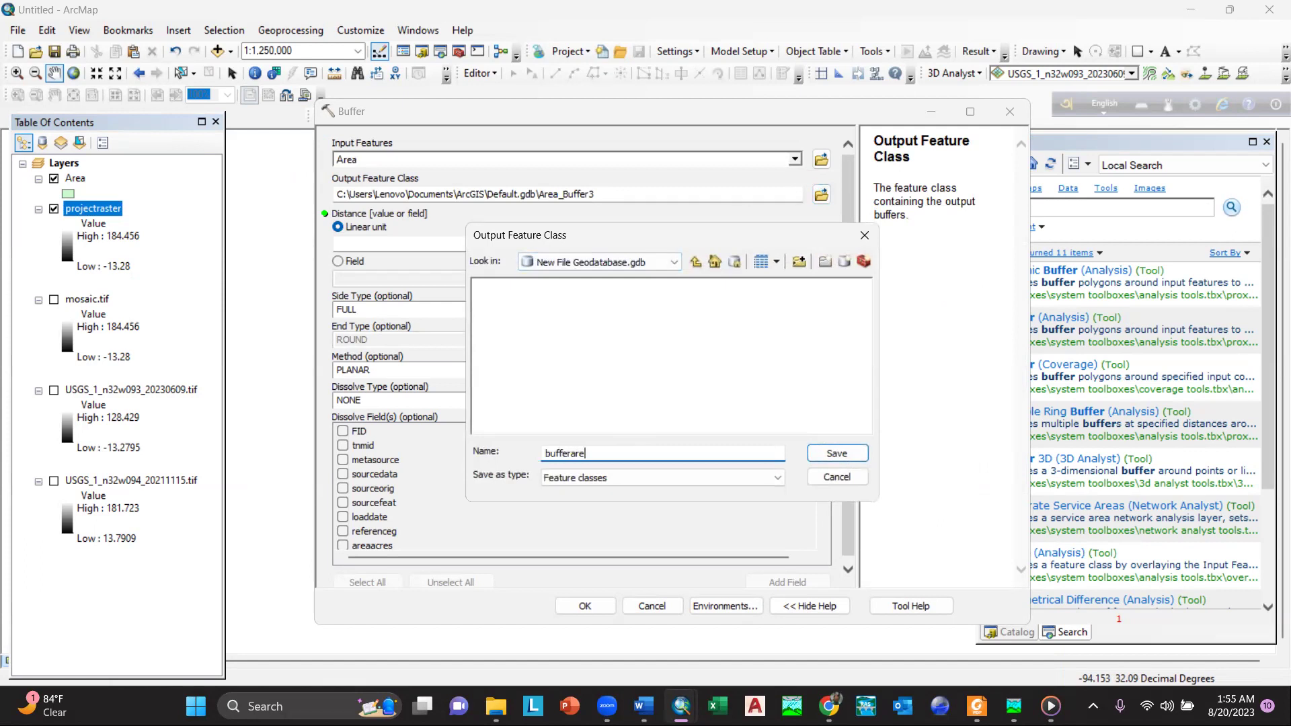
click(837, 453)
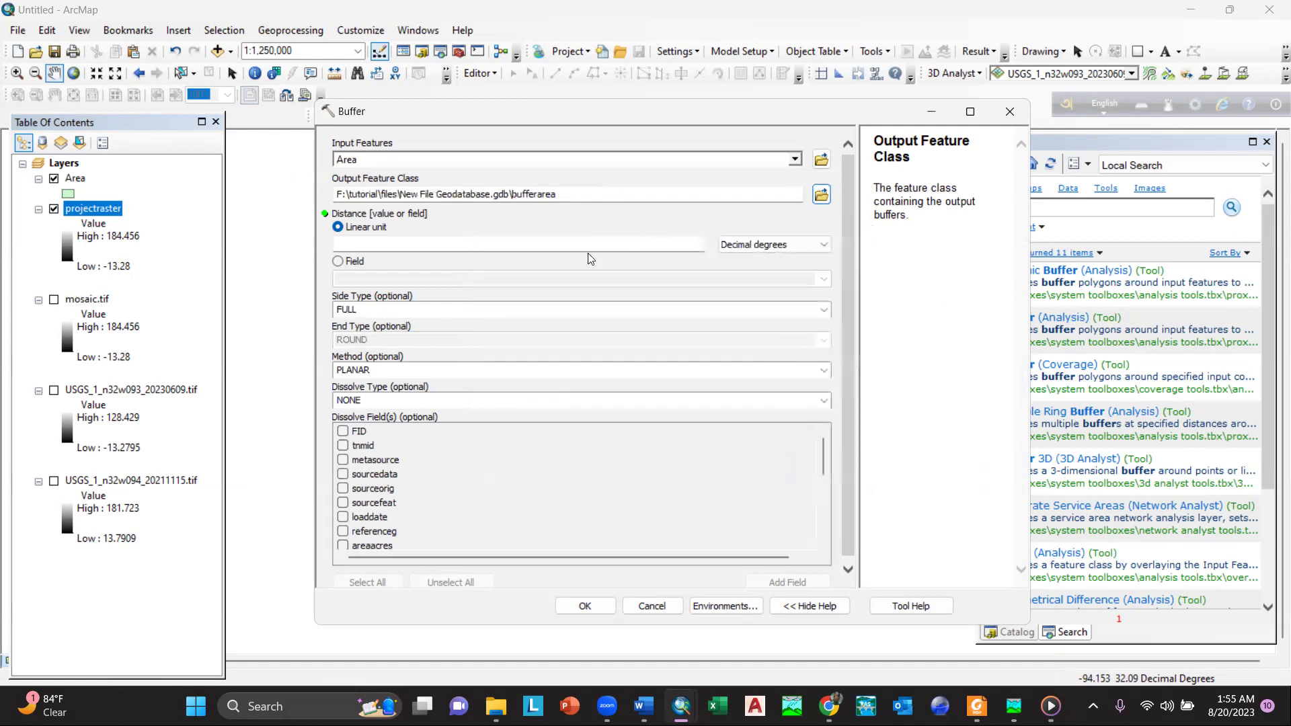
click(772, 245)
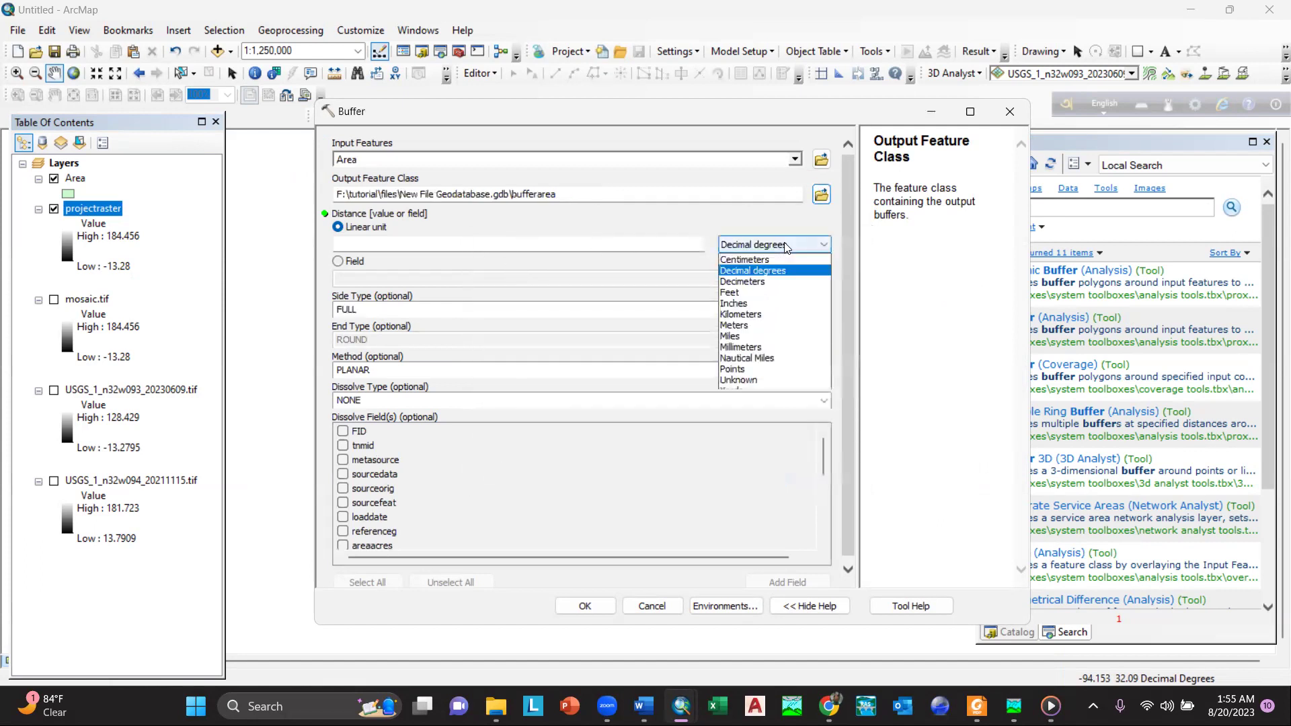
click(761, 327)
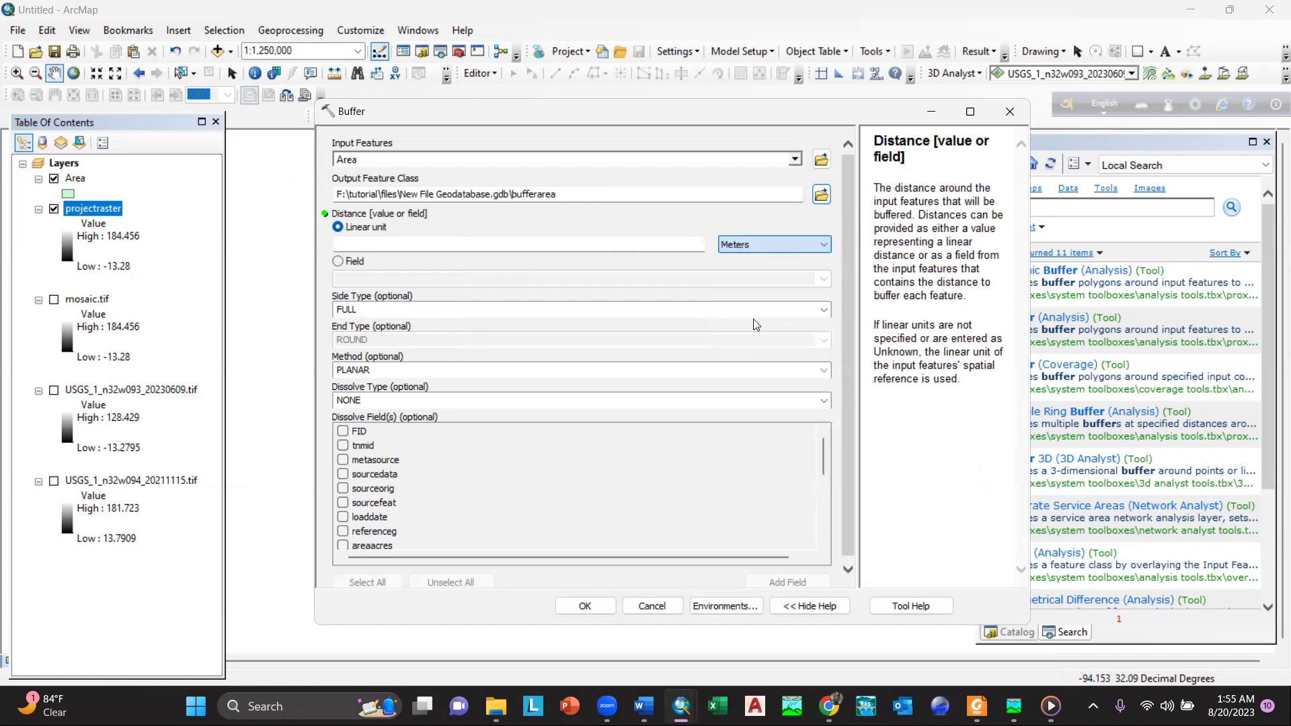
click(634, 246)
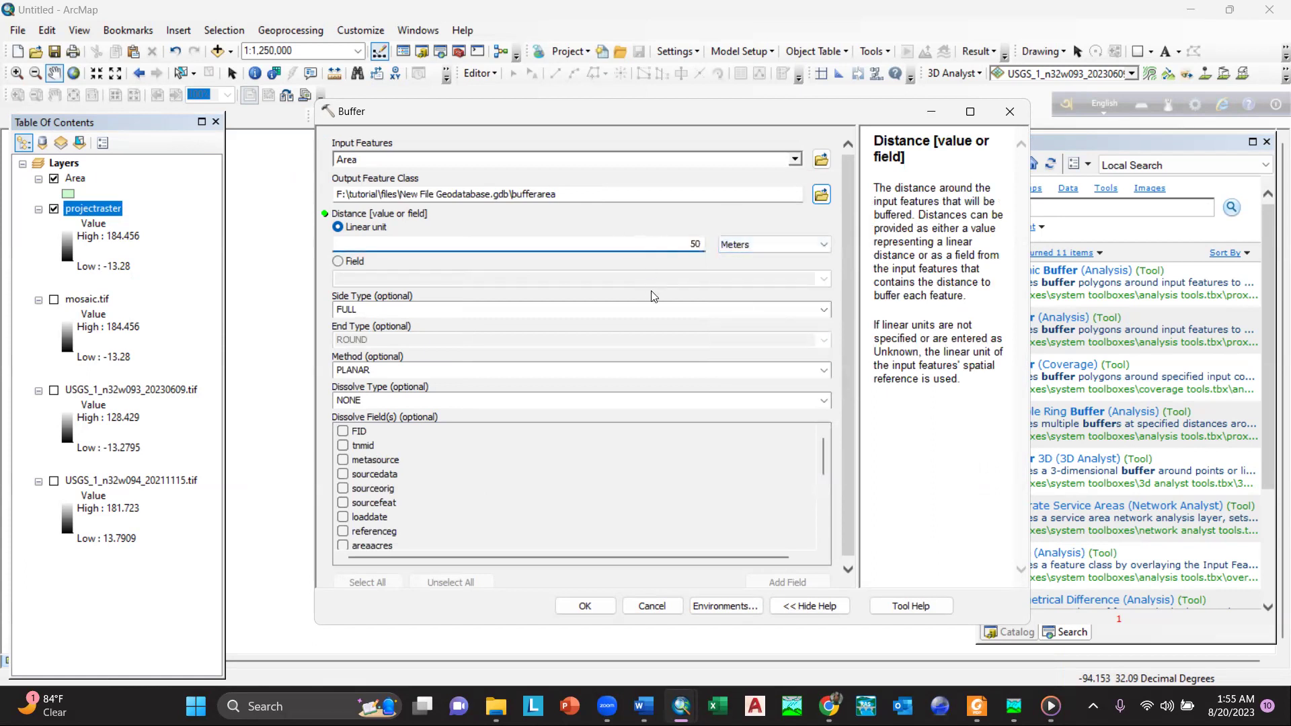
click(585, 606)
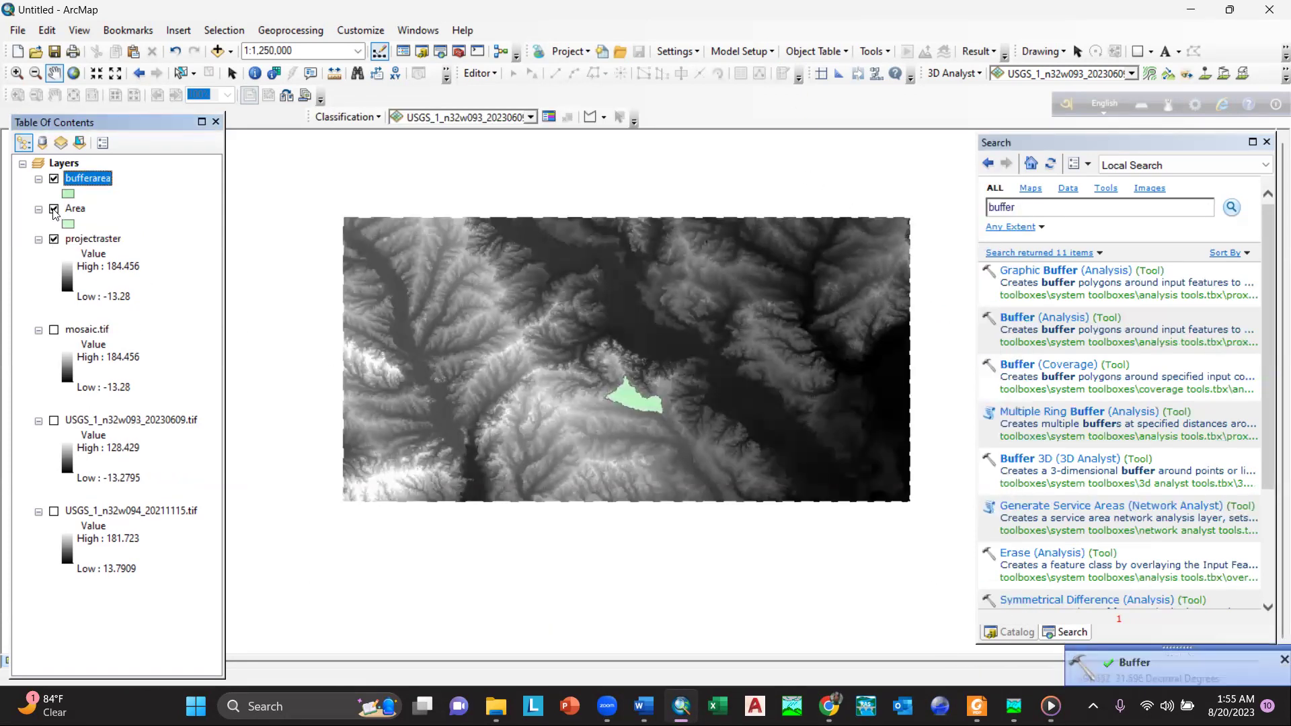
Give the bufferarea polygon a blue fill from the Symbol Selector.
click(67, 194)
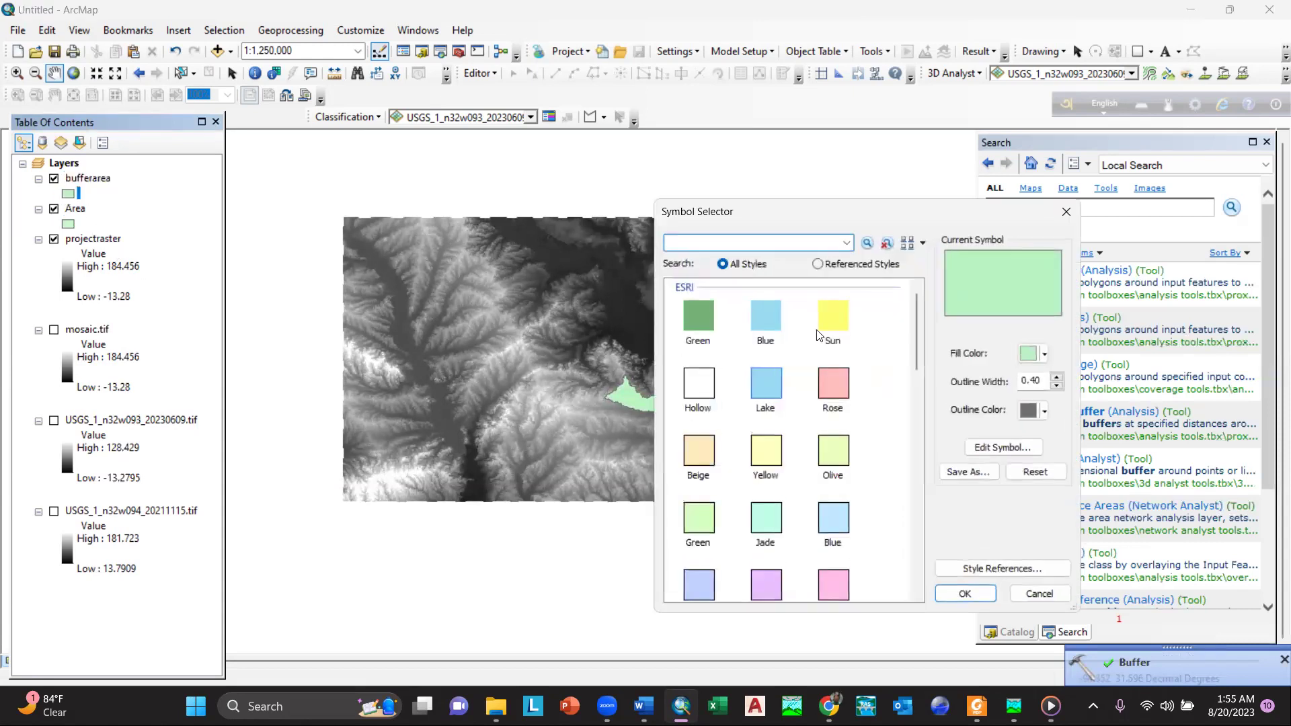
click(773, 316)
click(964, 593)
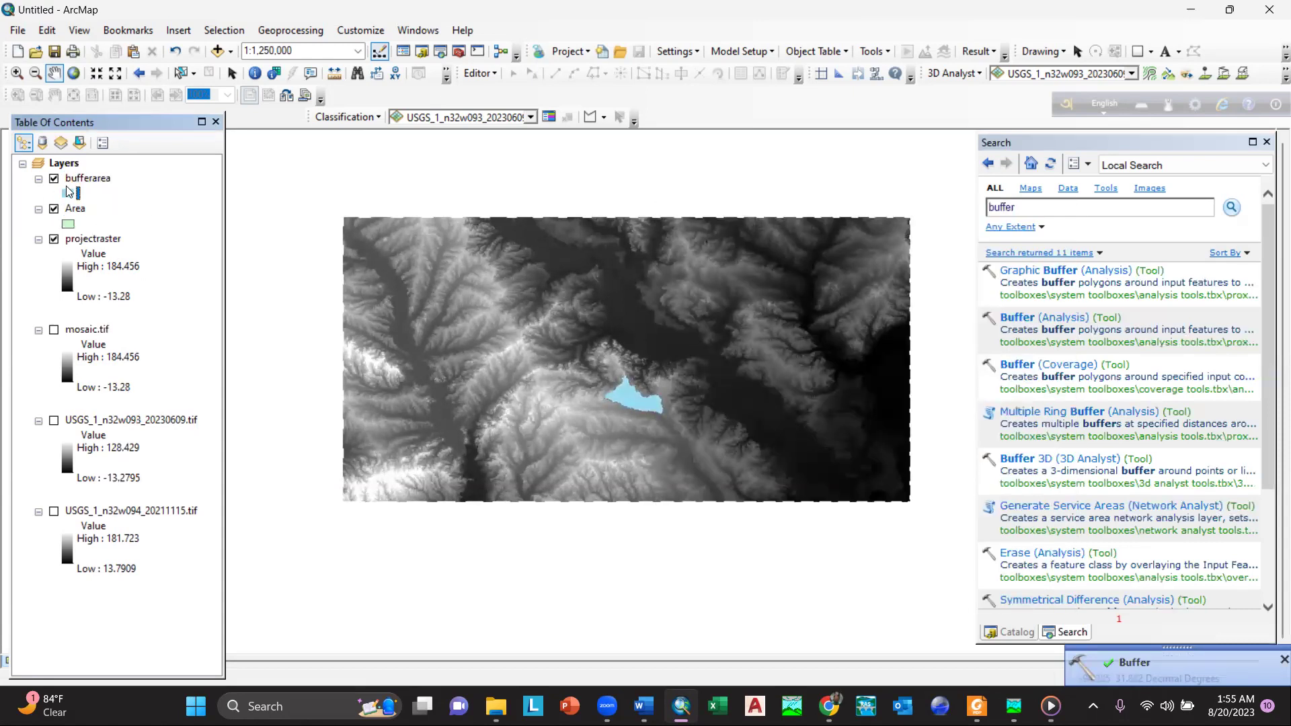
Move the Area layer above bufferarea in the Table of Contents.
mouse_move(74, 208)
mouse_down()
mouse_move(81, 178)
mouse_move(67, 214)
mouse_move(77, 180)
mouse_move(80, 215)
mouse_up()
scroll(649, 401, down, 2)
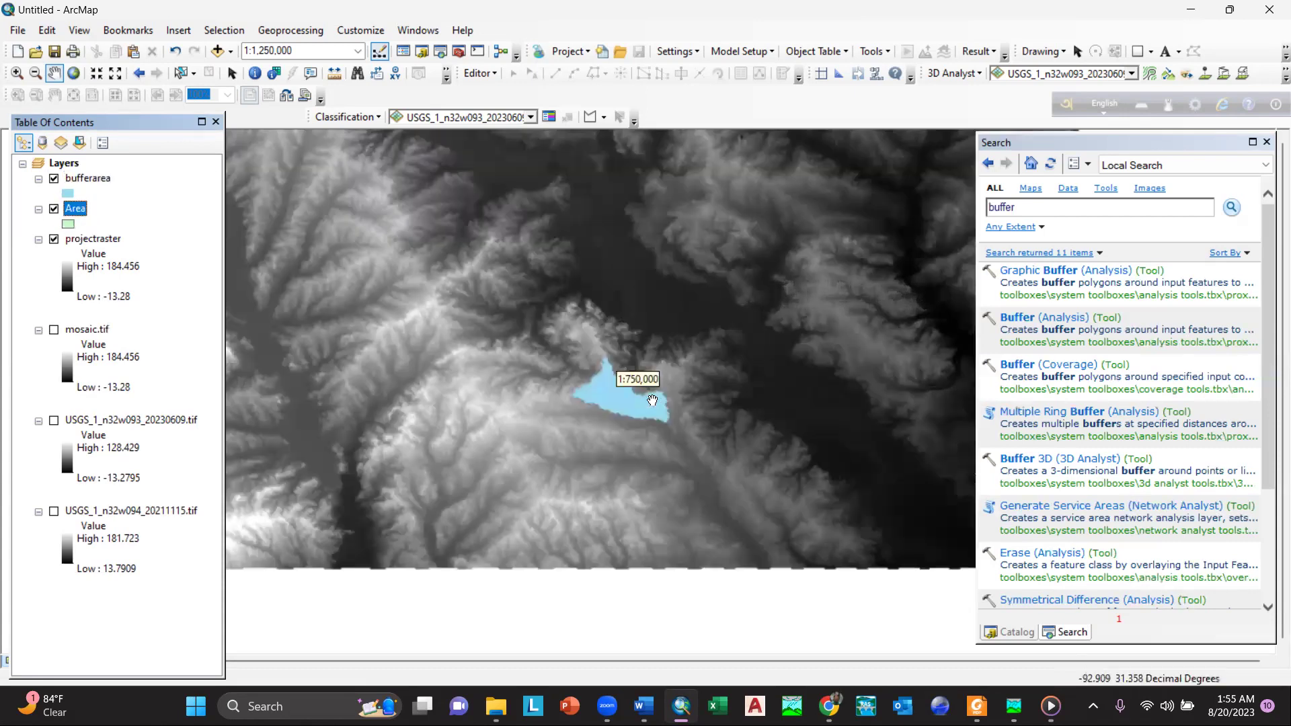
scroll(370, 305, down, 4)
drag(88, 212, 82, 177)
scroll(571, 308, down, 3)
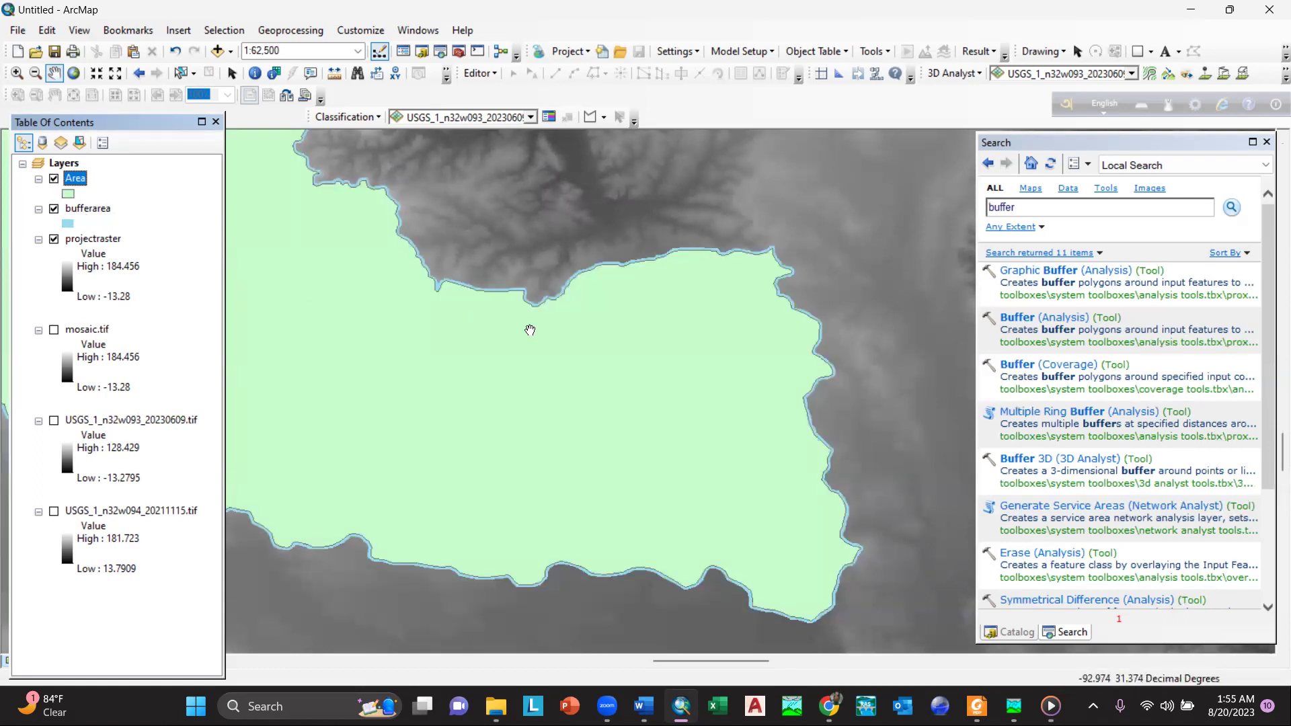
scroll(552, 409, up, 1)
scroll(553, 409, up, 5)
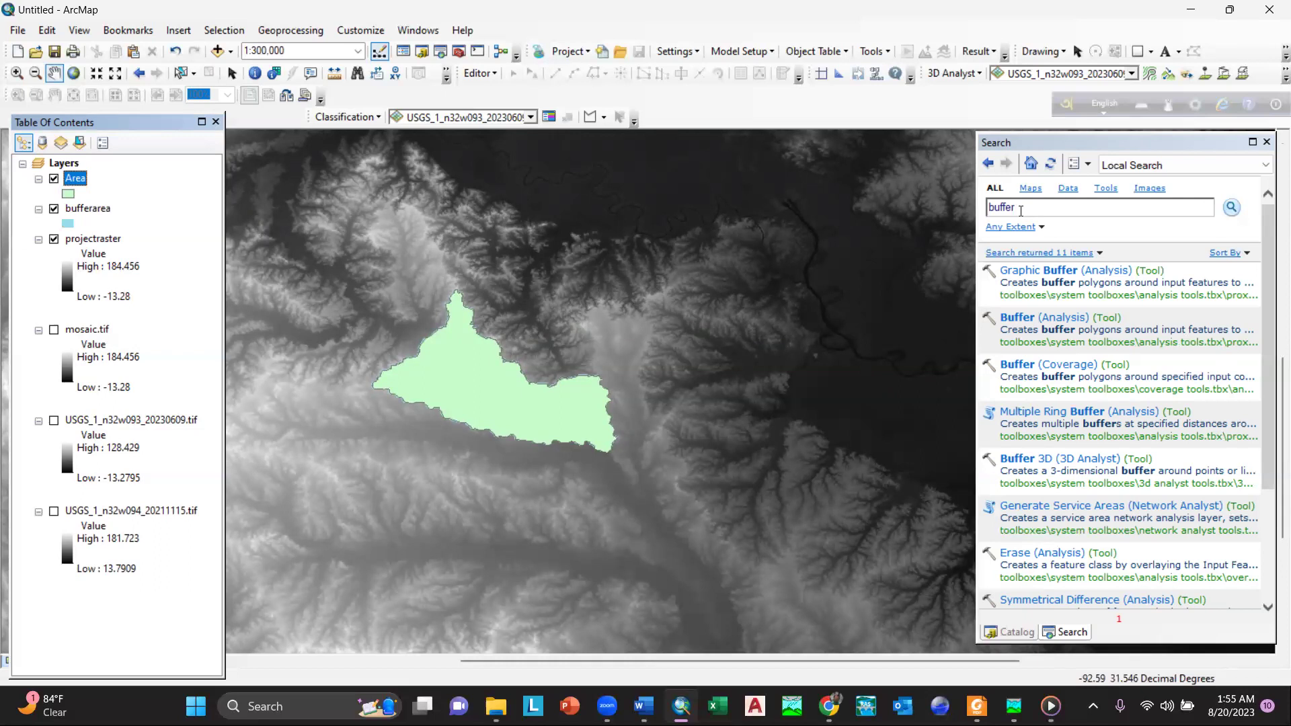
drag(1021, 210, 989, 214)
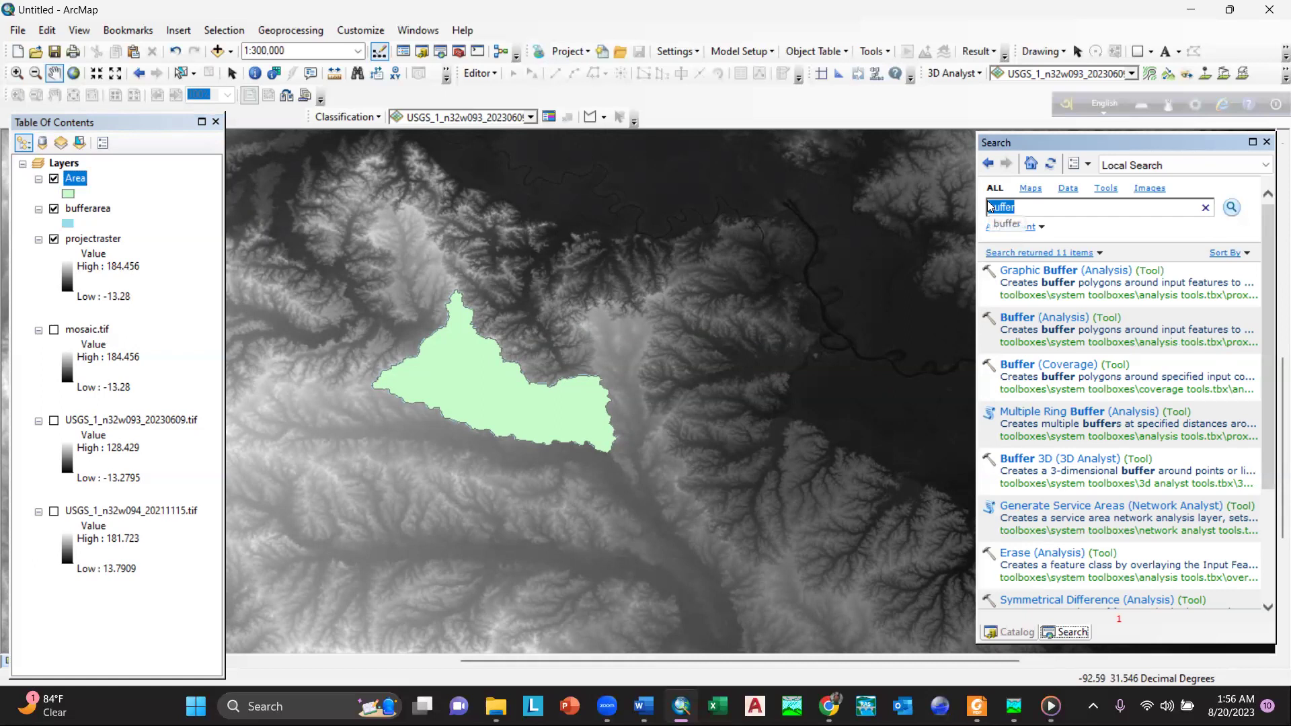
Search for 'extract by mask' and open the Extract by Mask tool.
text(mosa)
key(BackSpace)
key(BackSpace)
key(BackSpace)
text(sxtract by mask)
key(Return)
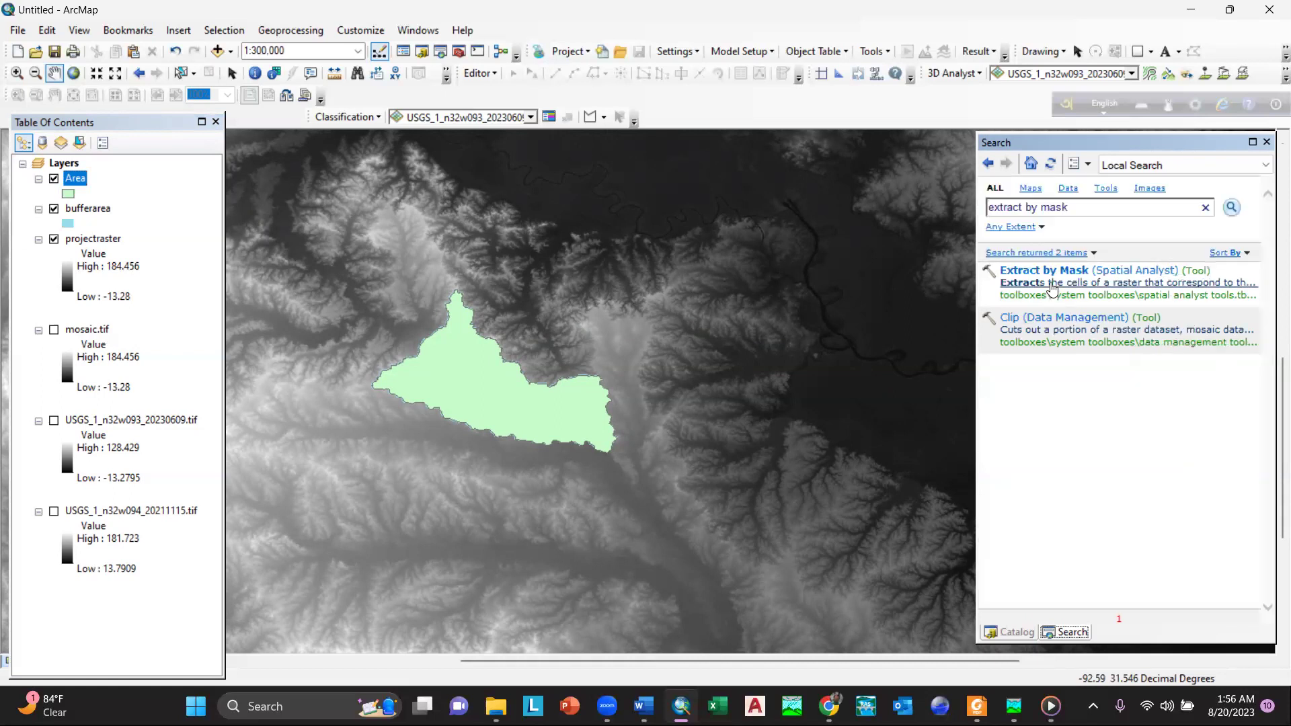
click(1044, 270)
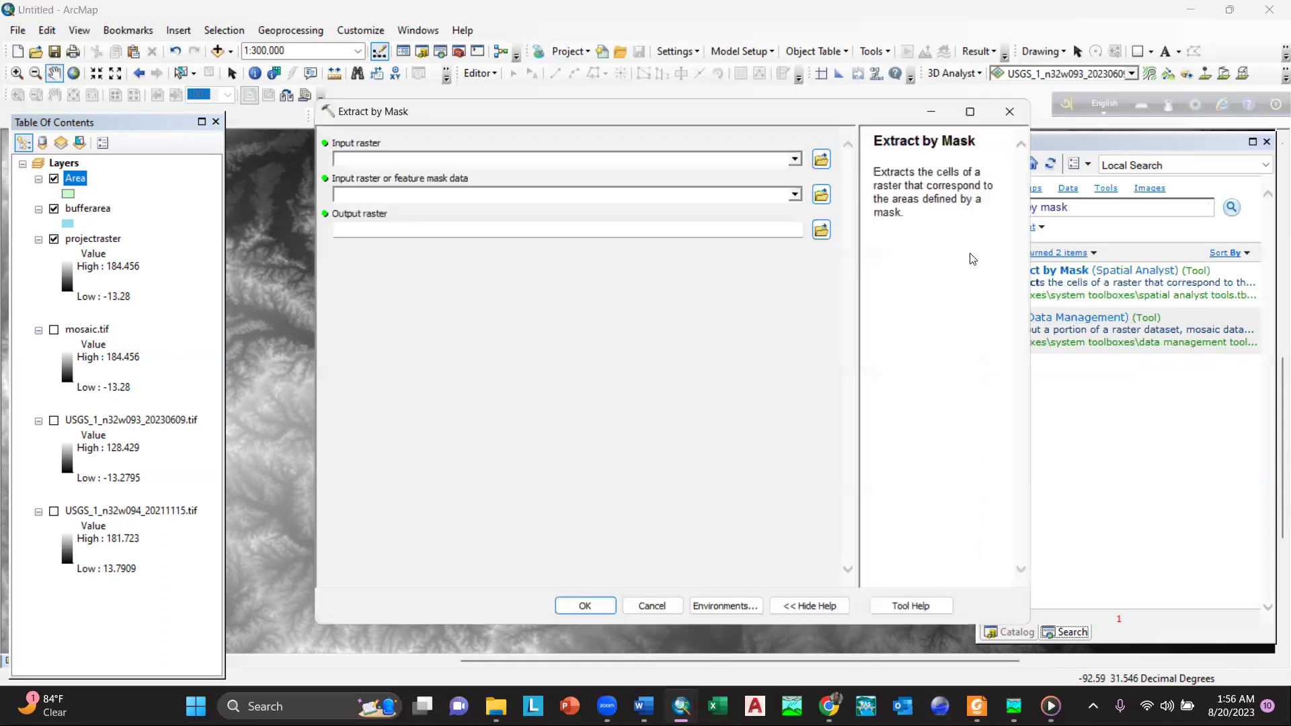
Mask projectraster with bufferarea, name the output clipped, and run it.
click(794, 161)
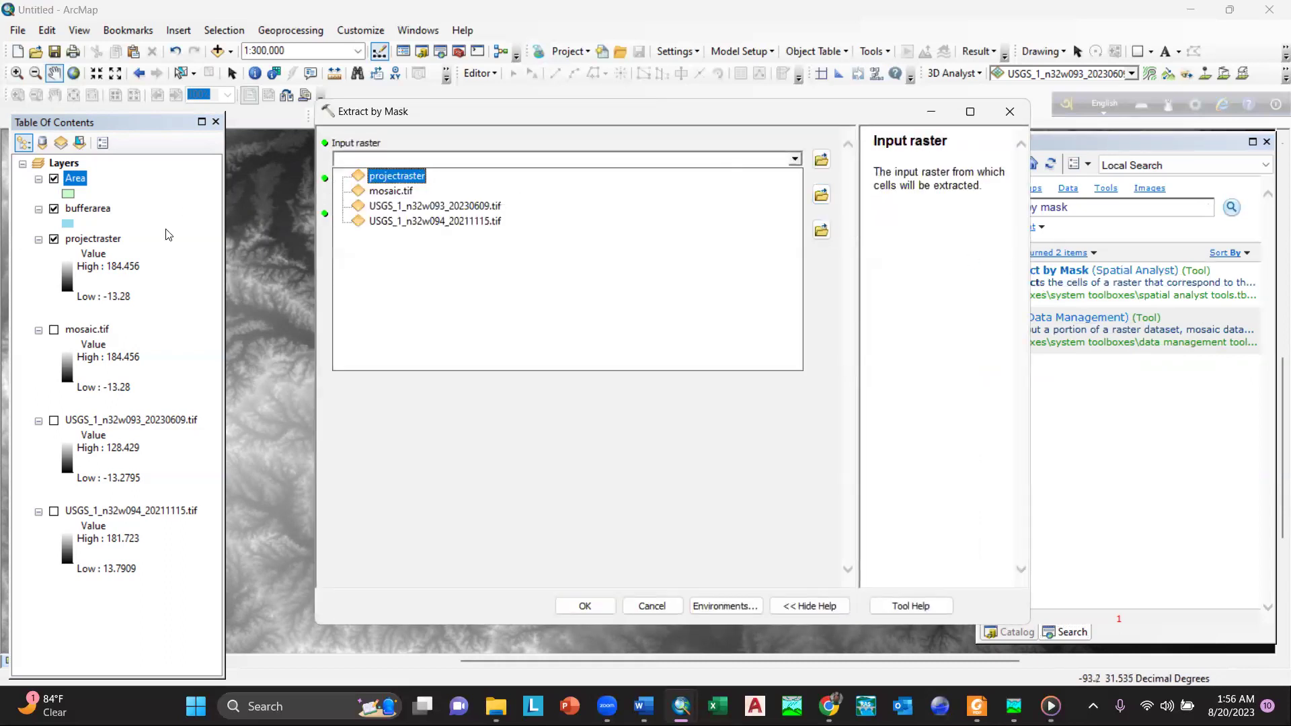
click(394, 177)
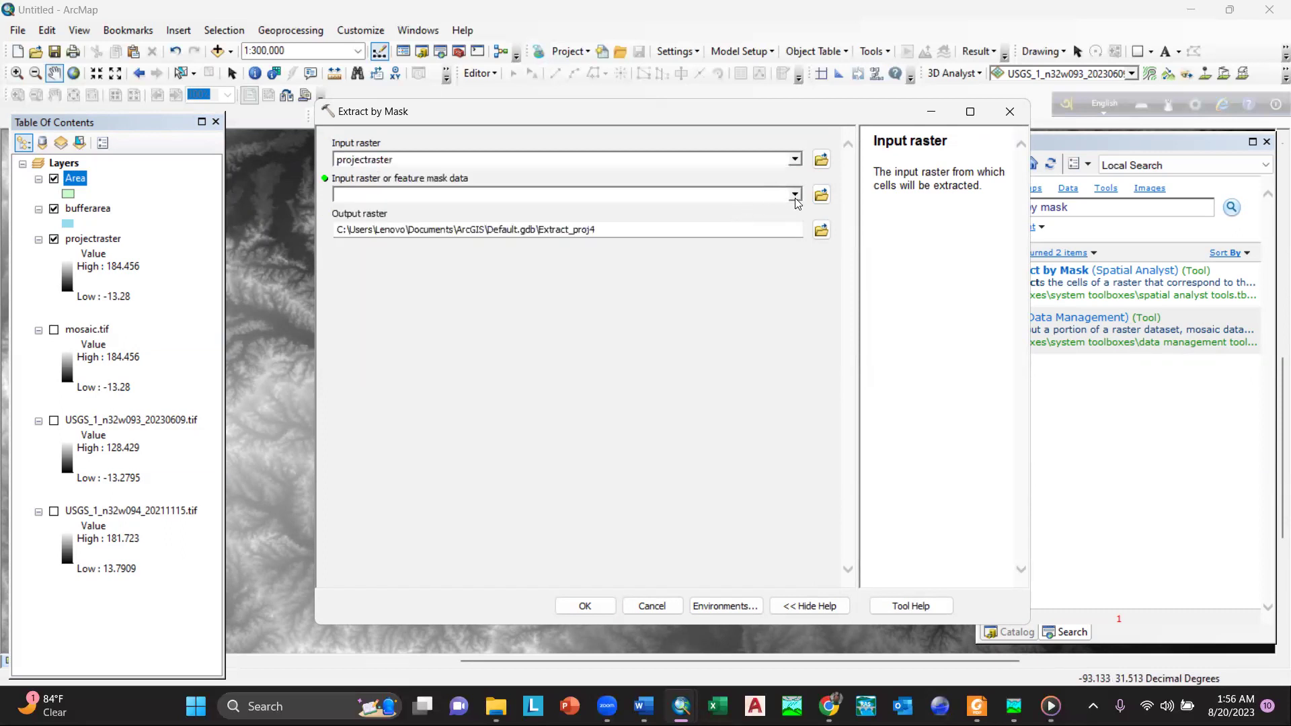
click(800, 195)
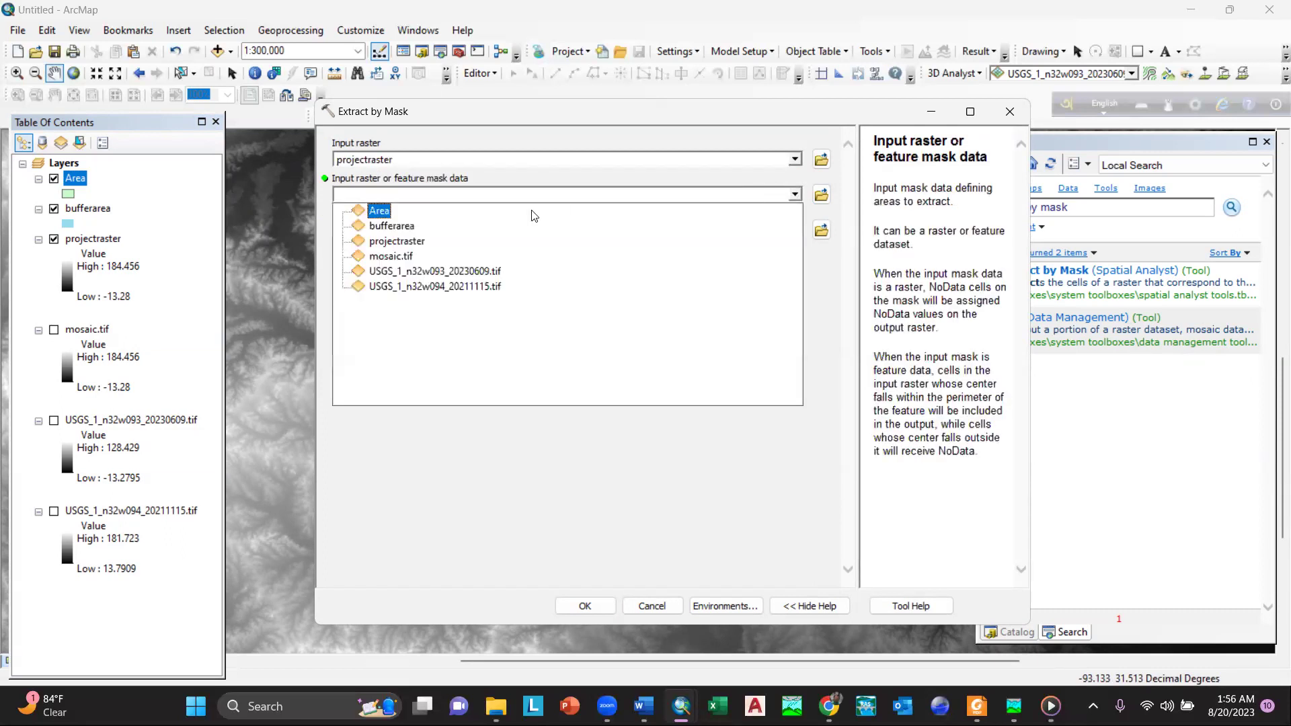
click(394, 226)
click(821, 230)
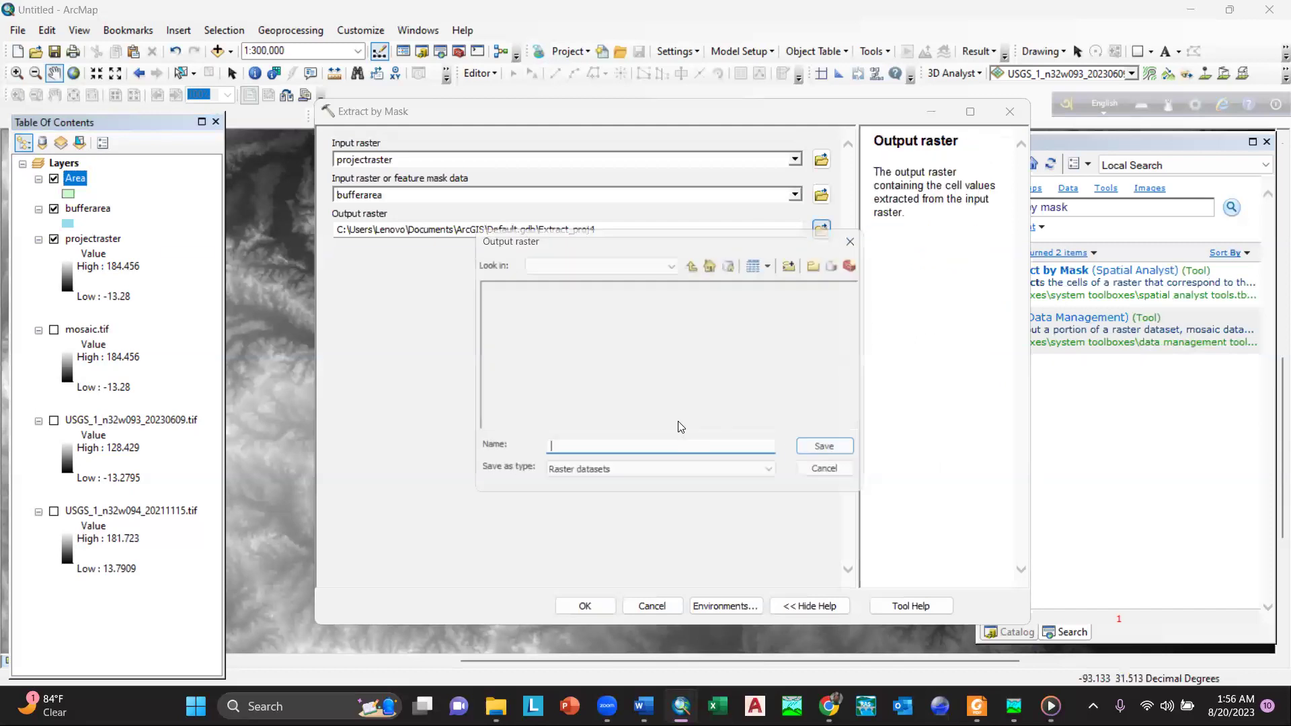
text(clipped)
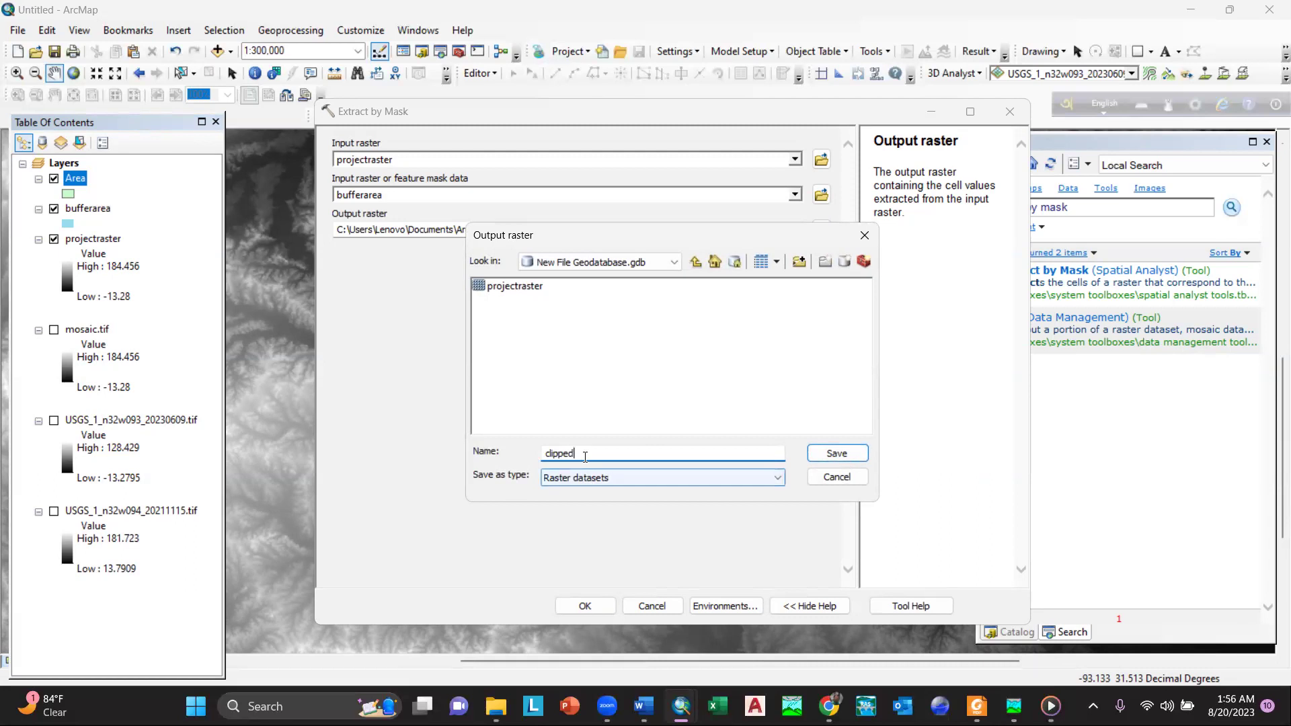
click(828, 454)
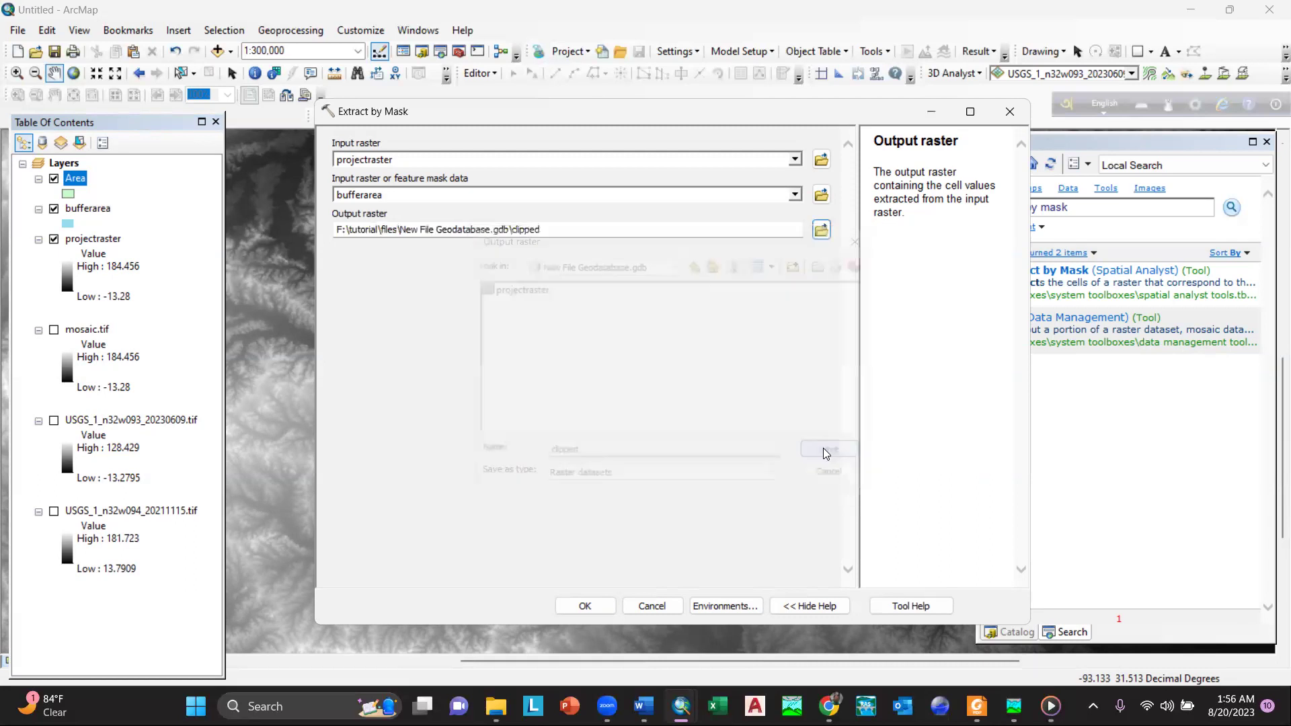
click(585, 607)
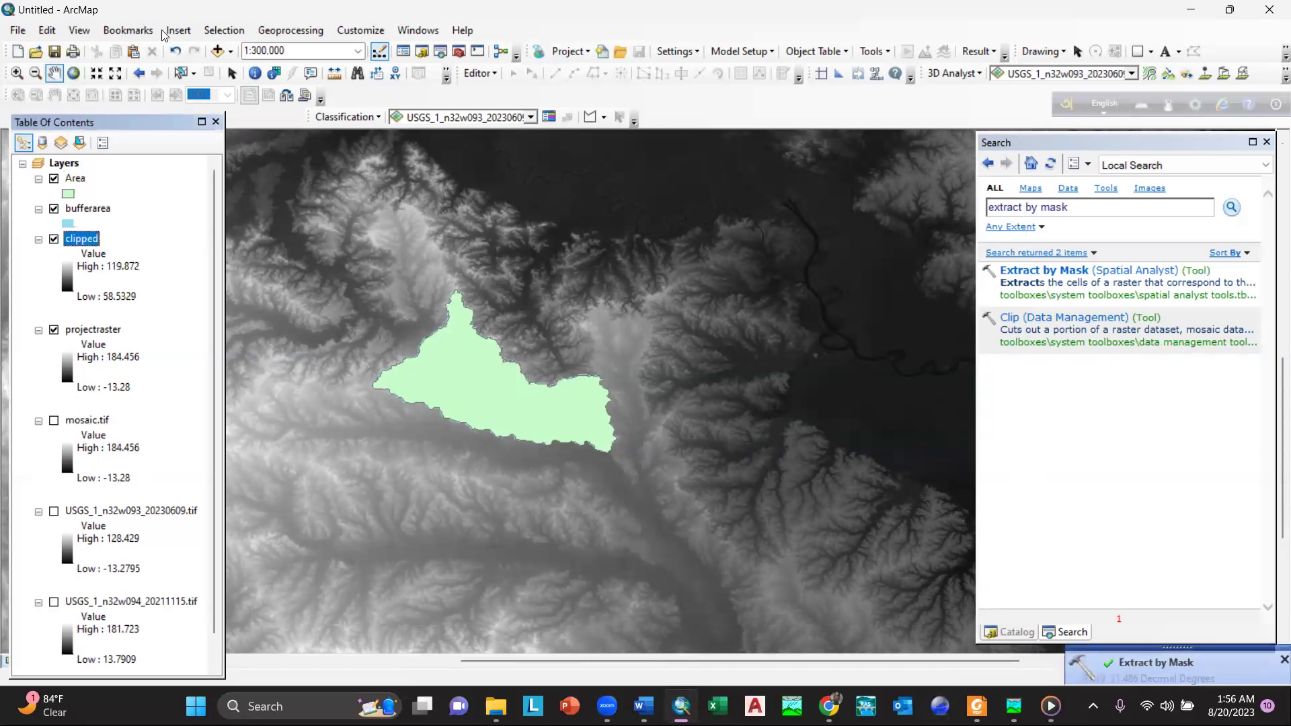
Hide the projectraster, bufferarea and Area layers so only the clipped DEM shows.
click(54, 330)
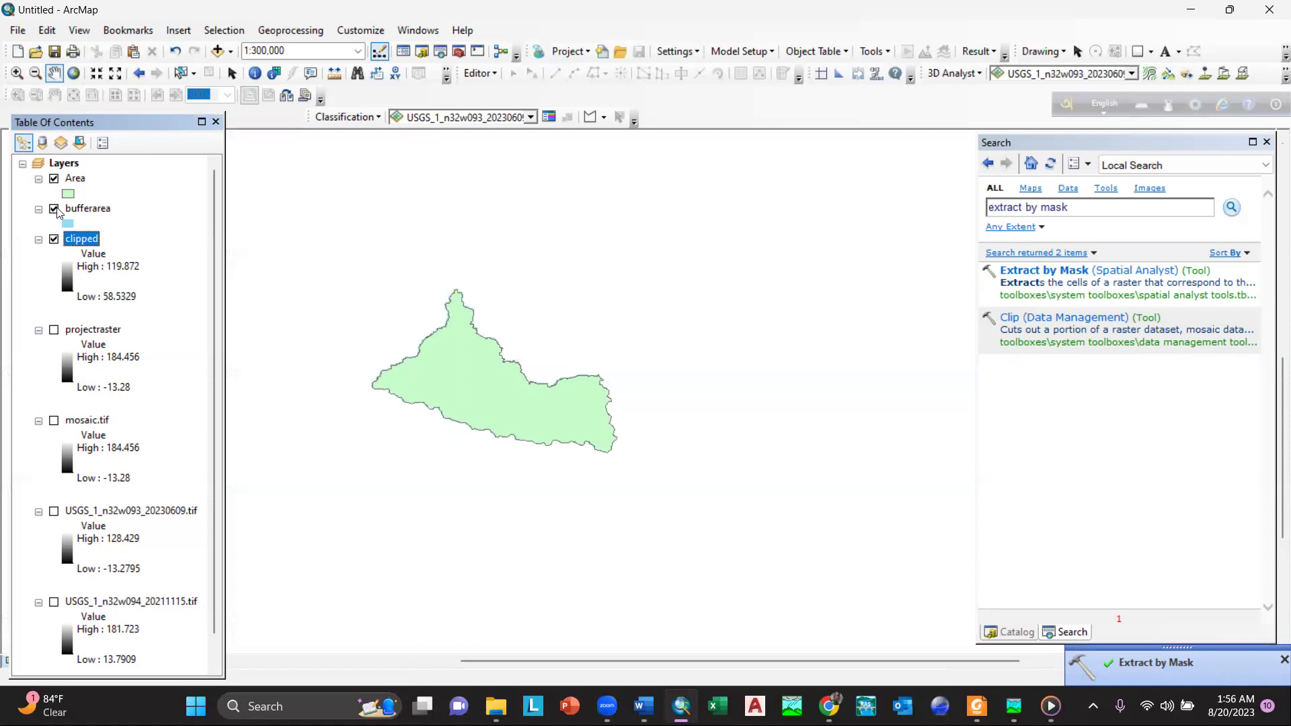
click(54, 330)
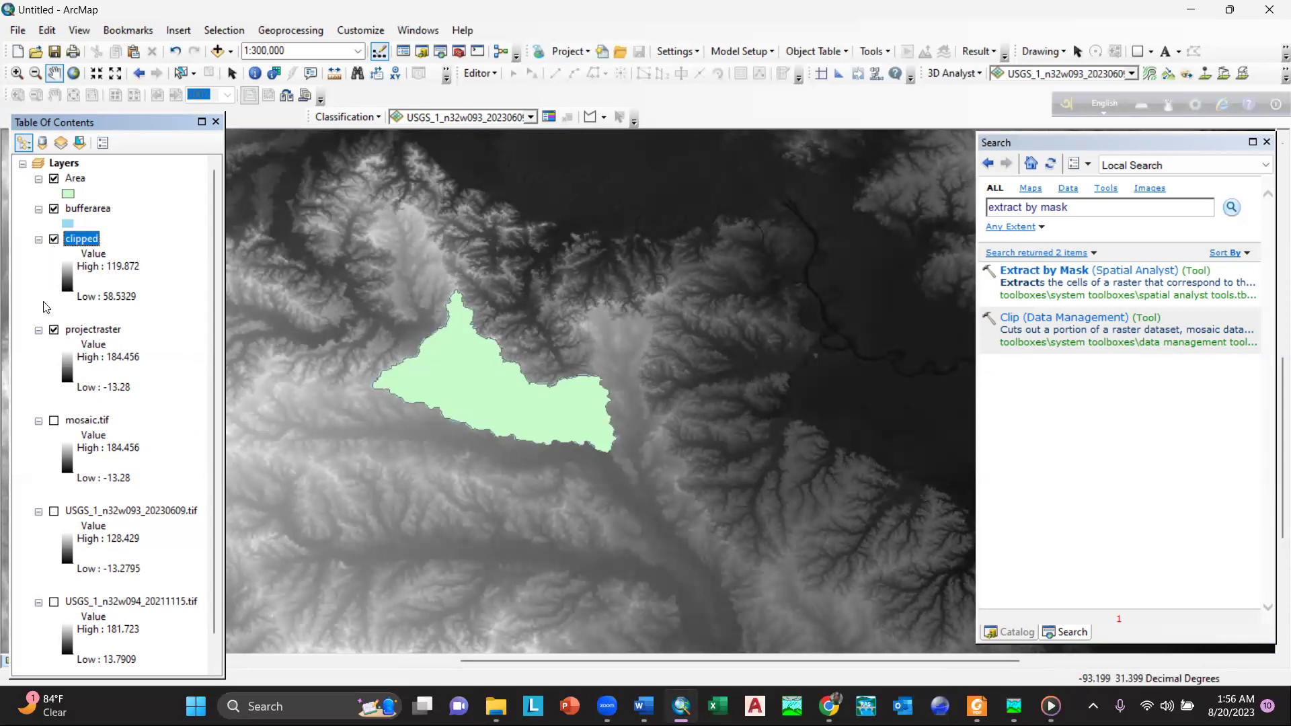
click(54, 330)
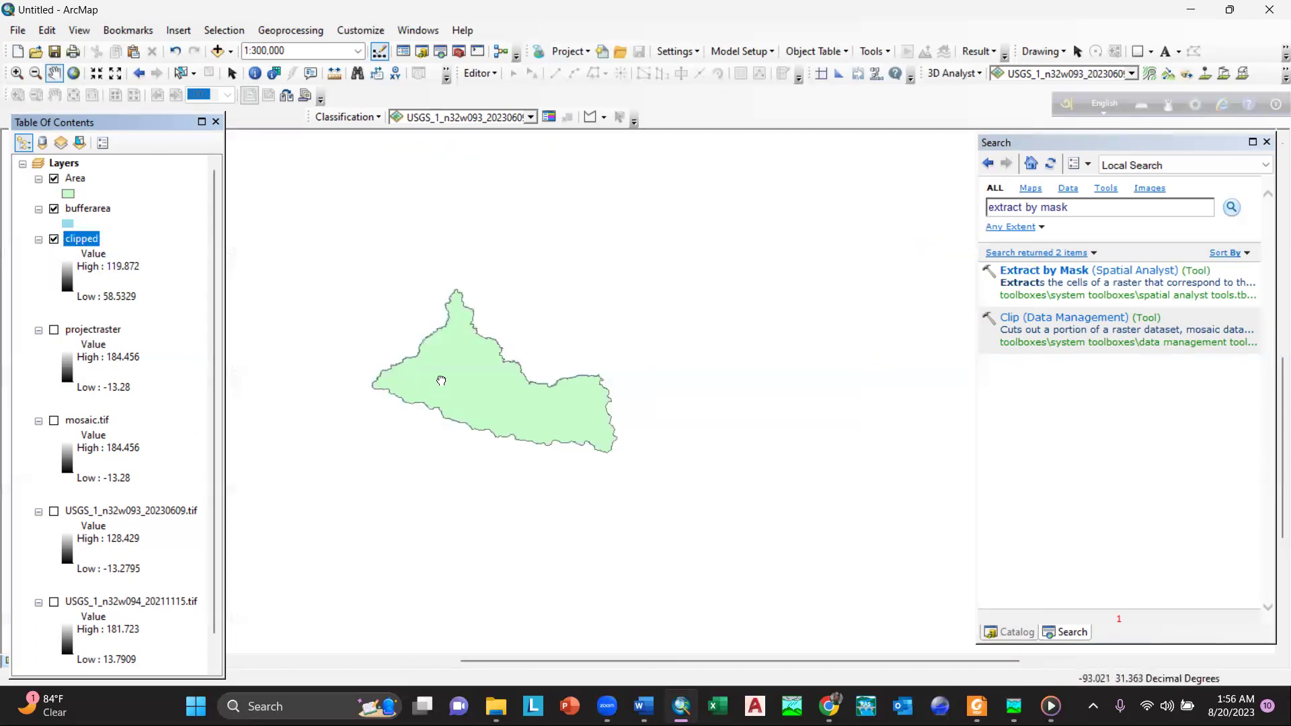
drag(440, 380, 437, 309)
scroll(460, 309, up, 1)
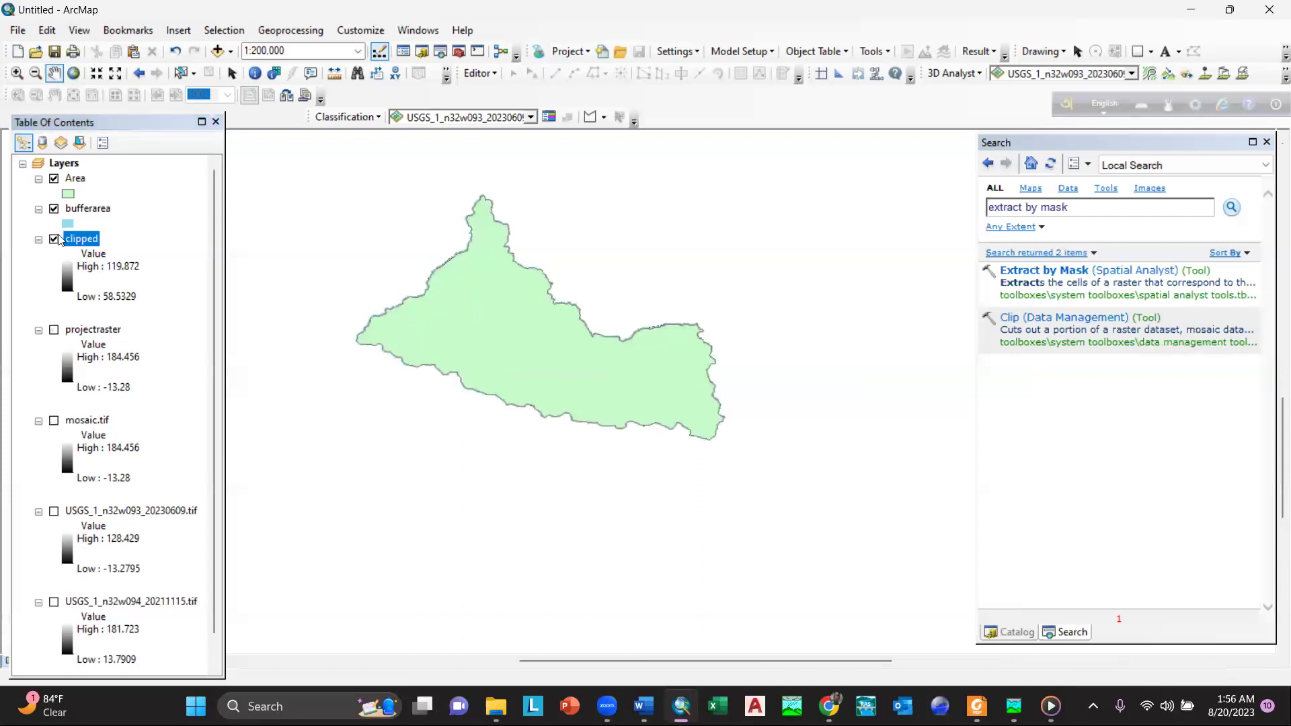
click(54, 208)
click(54, 179)
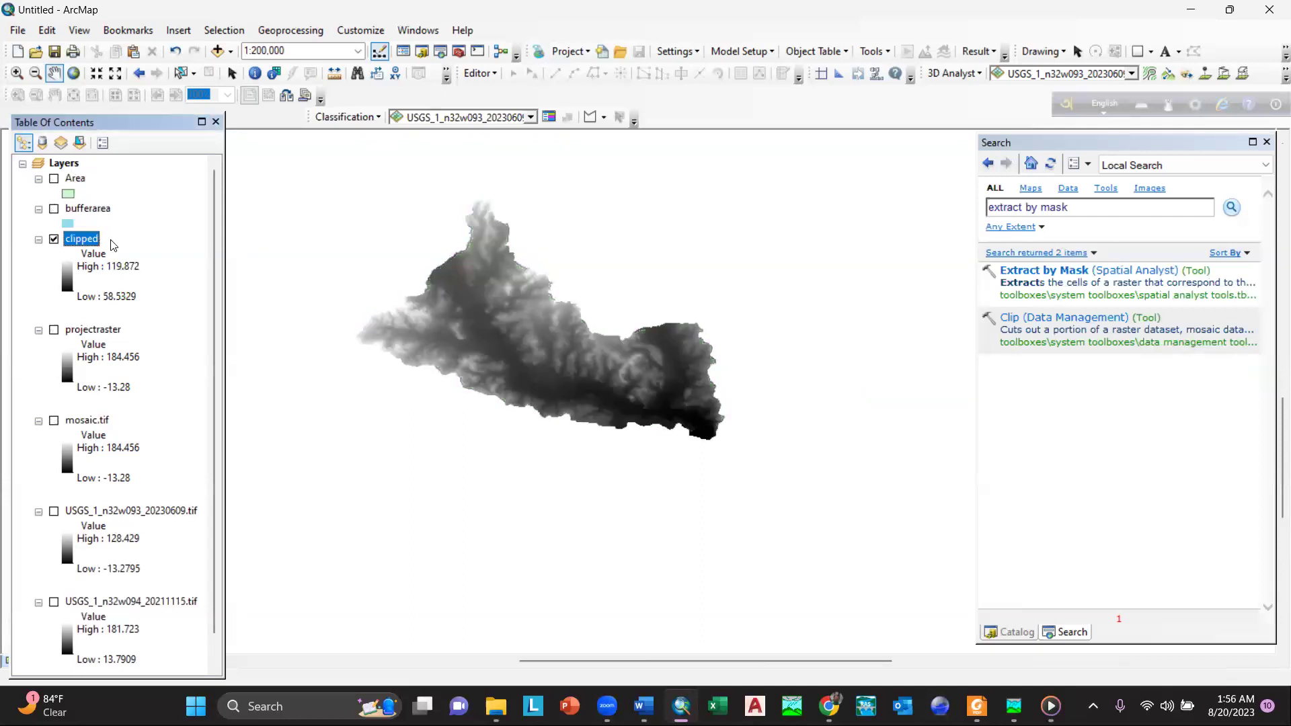
scroll(562, 312, up, 2)
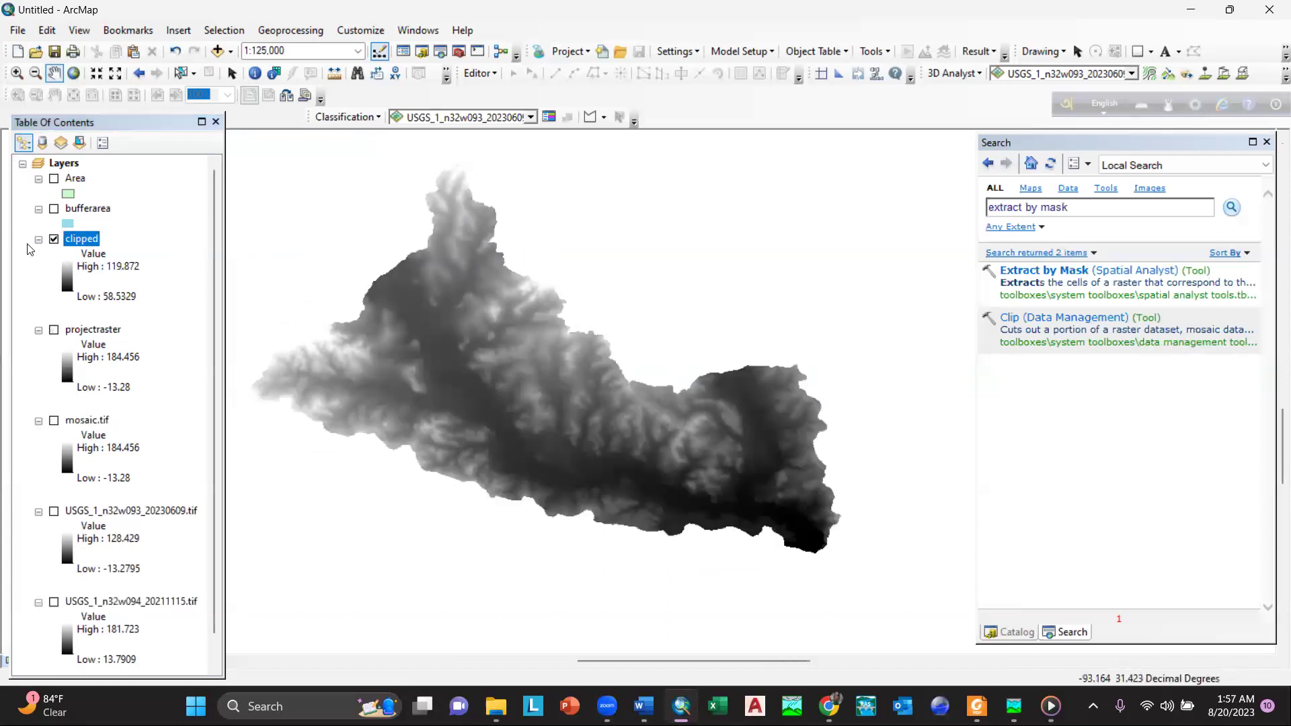
Render the clipped layer with a multicolour elevation colour ramp instead of grayscale.
click(62, 268)
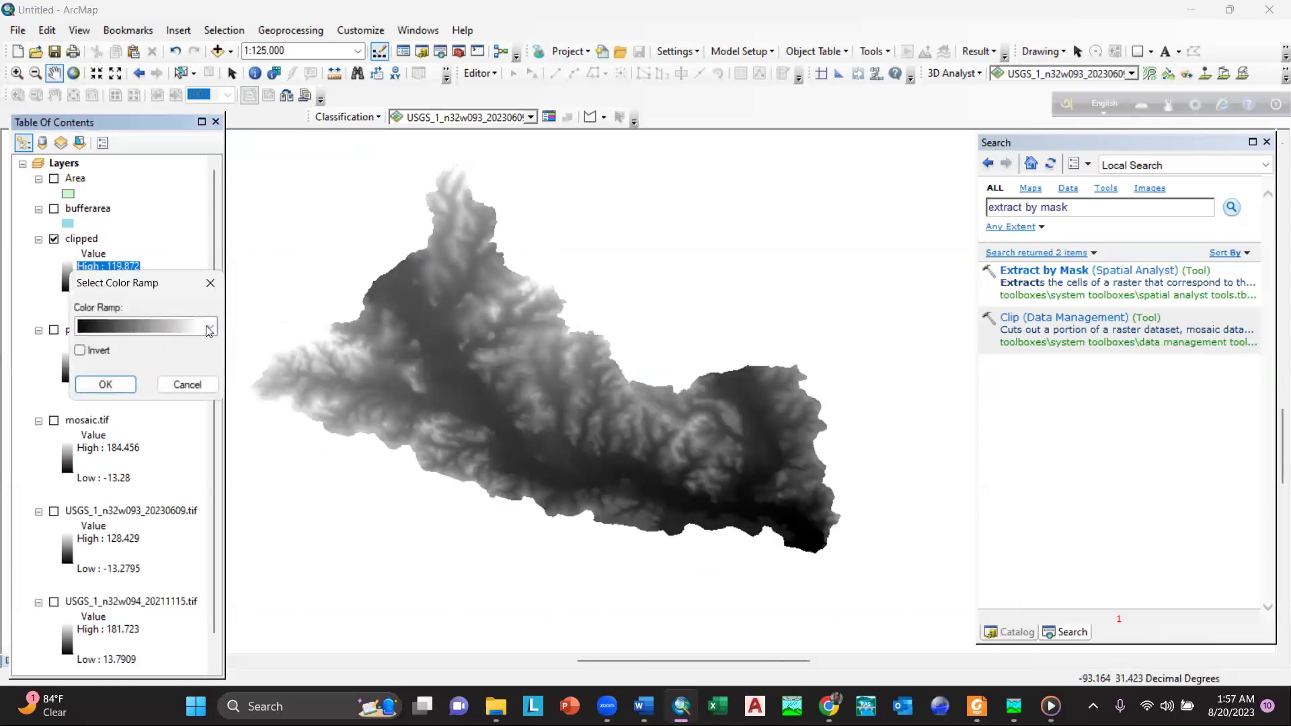
click(208, 327)
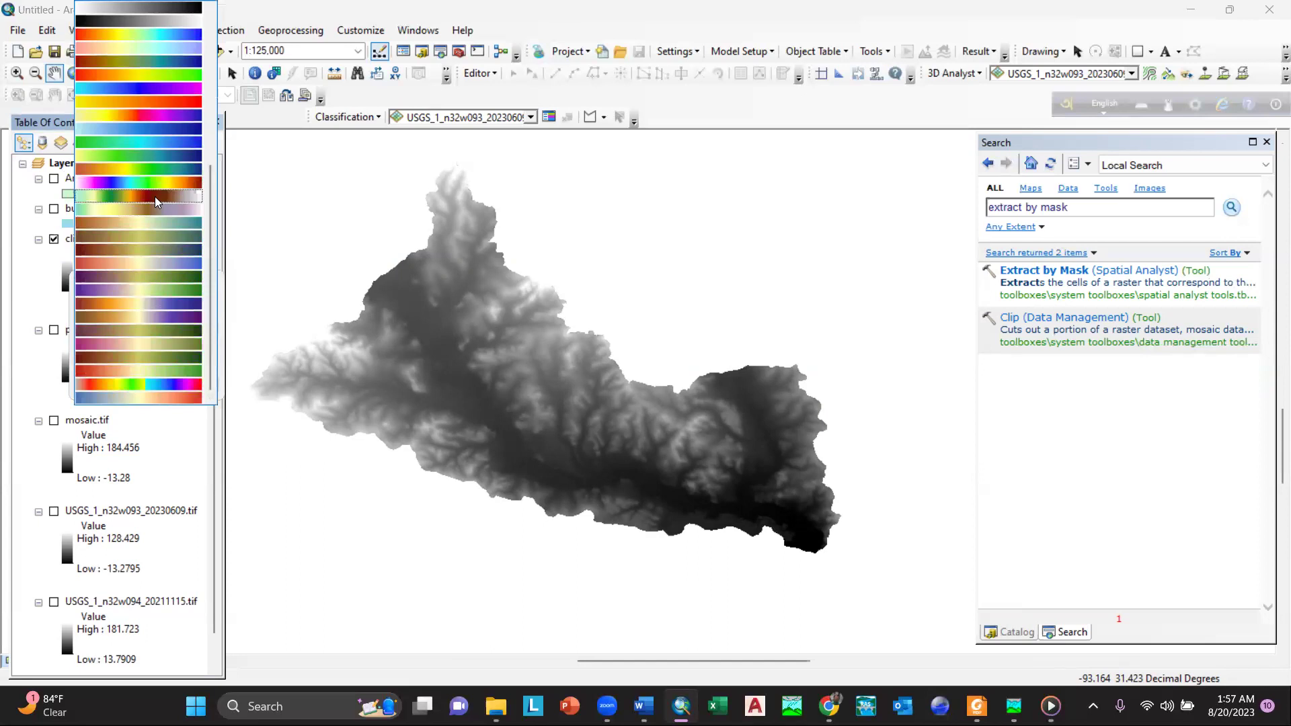
click(155, 197)
click(105, 385)
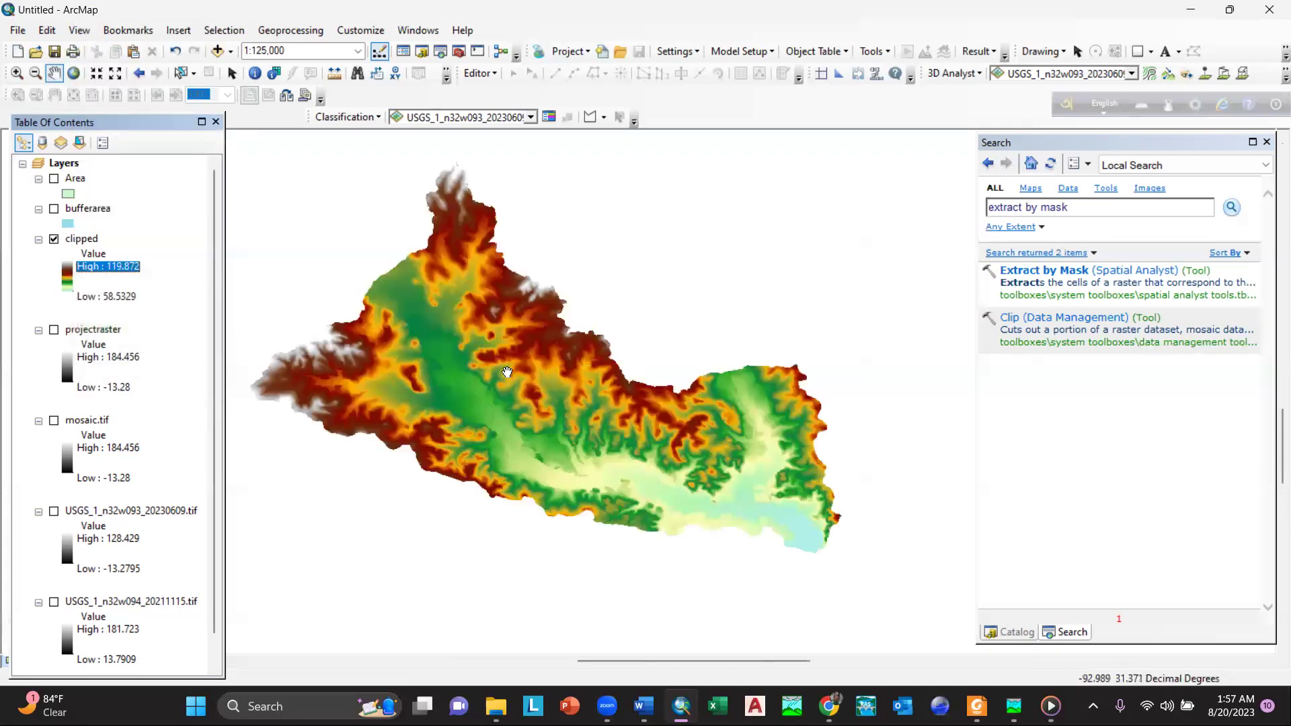
click(1069, 209)
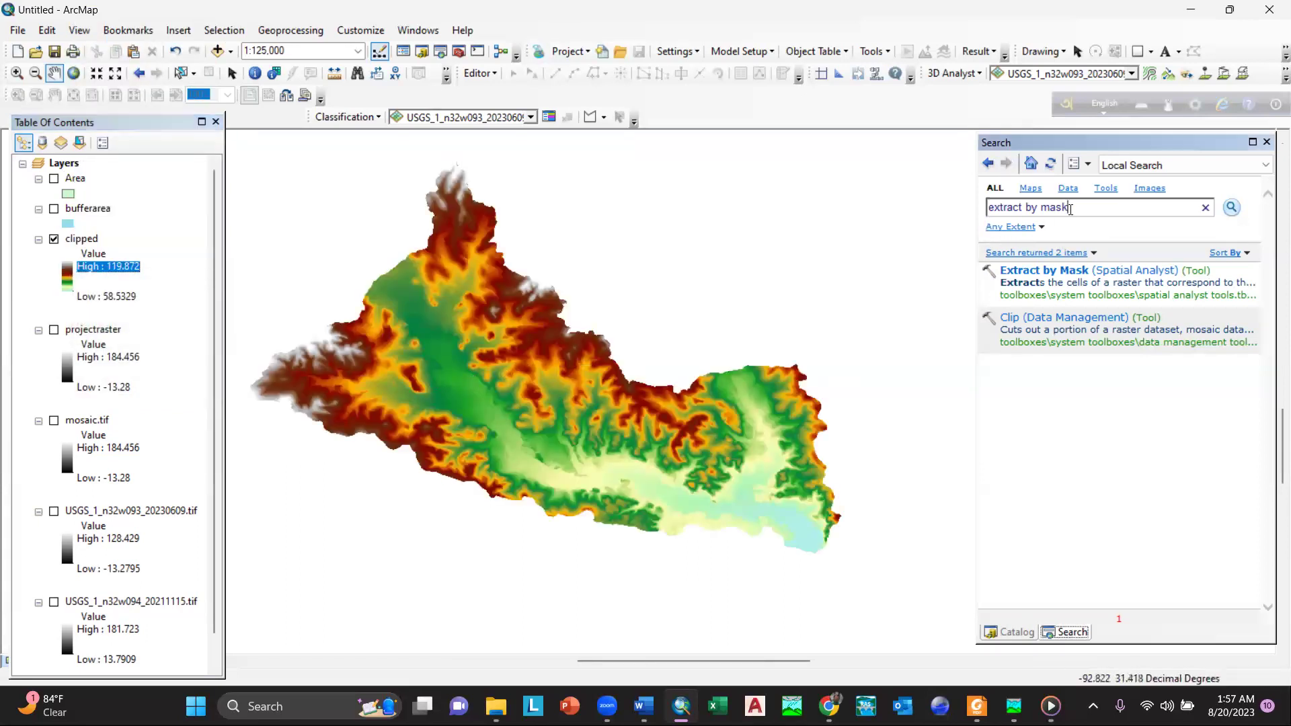
Search for 'raster calculator' and open the Raster Calculator, ready to write an expression.
drag(1070, 209, 963, 215)
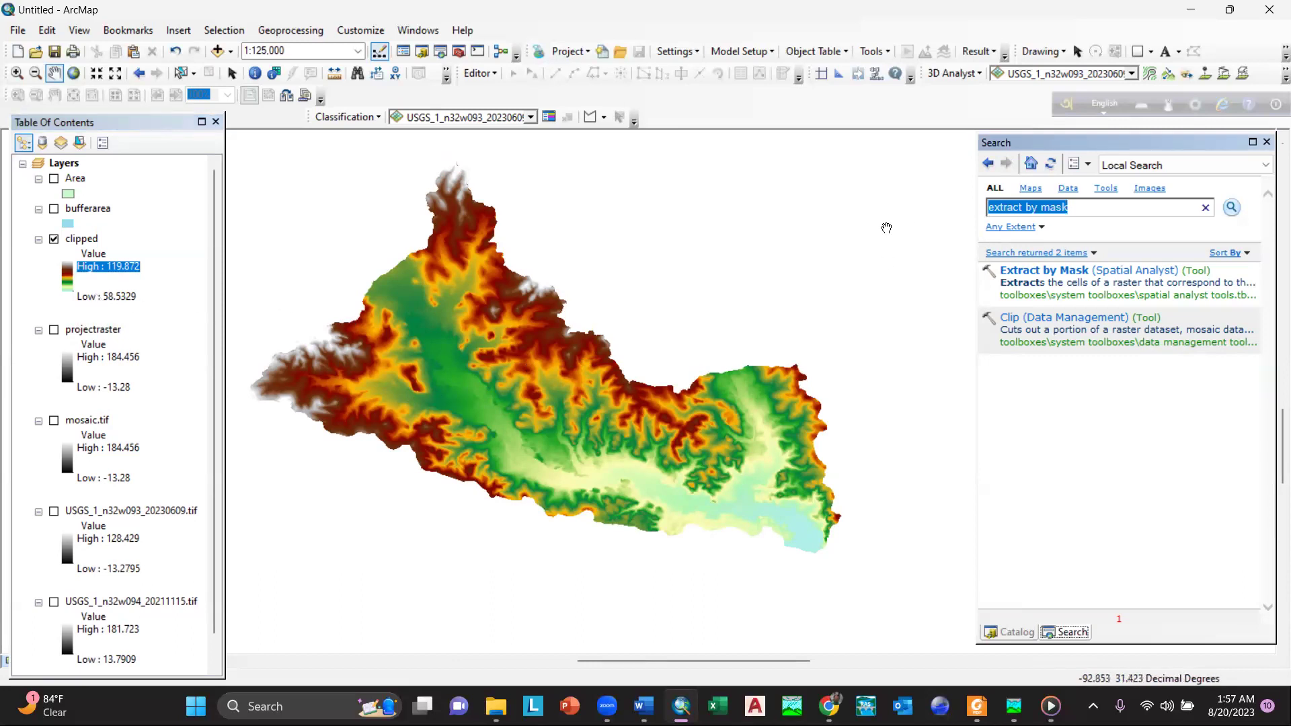
text(raste)
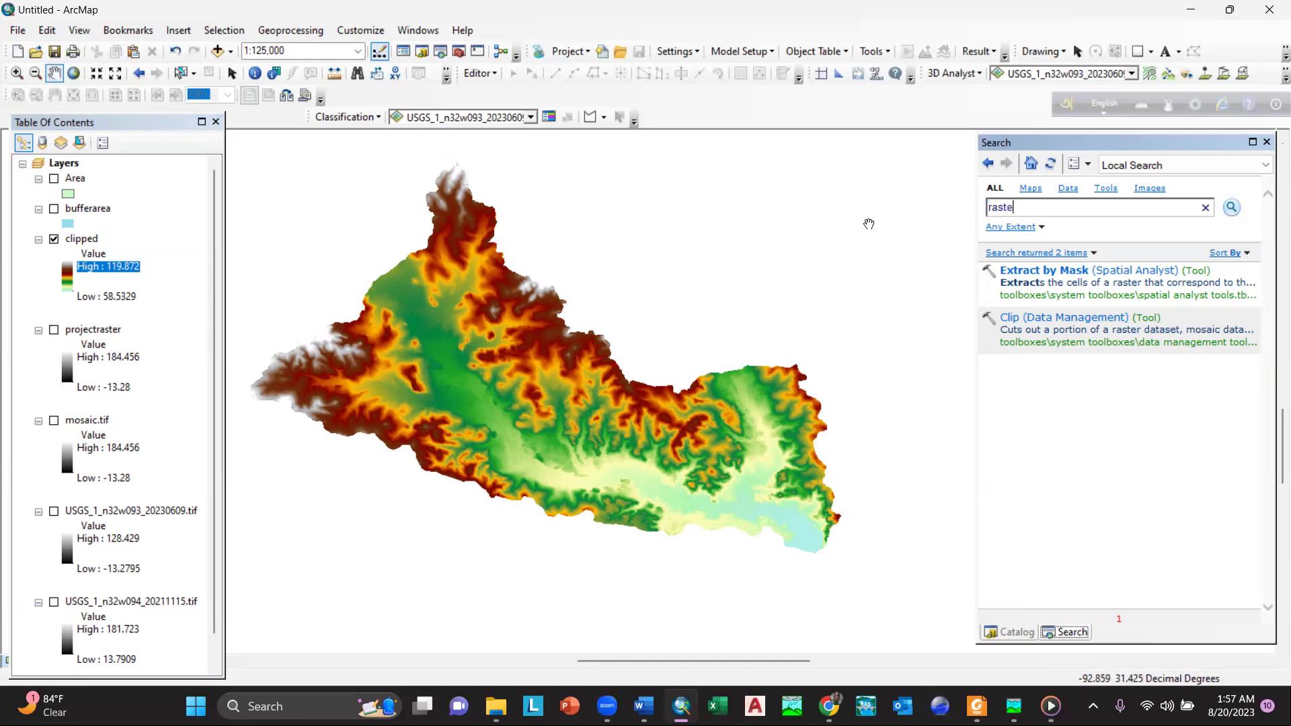
text(r calculator)
key(Return)
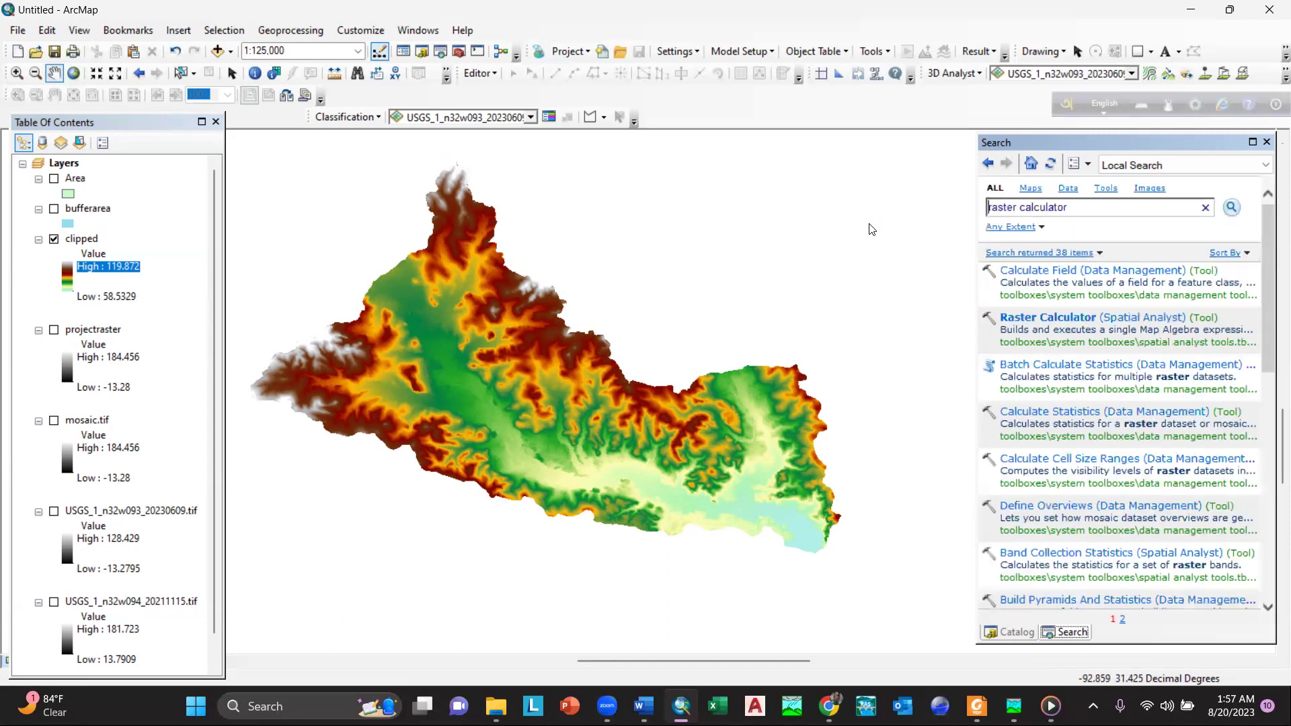
click(1032, 317)
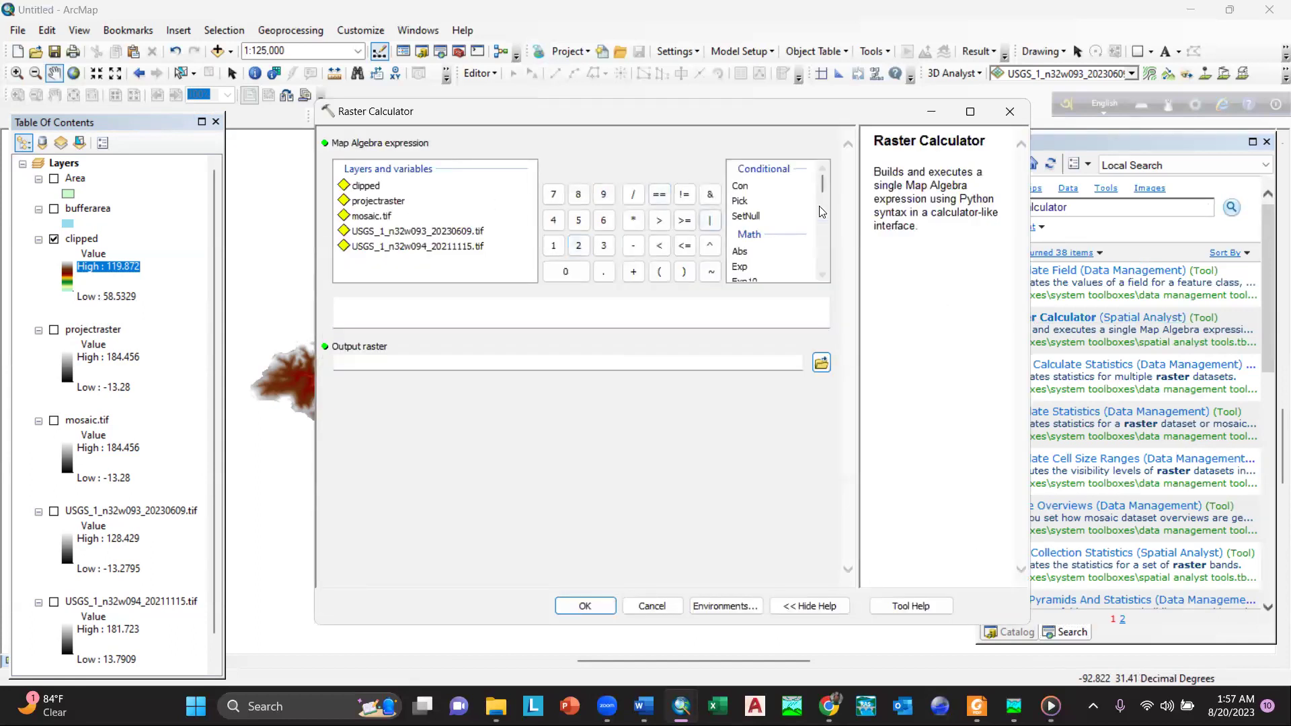
click(823, 185)
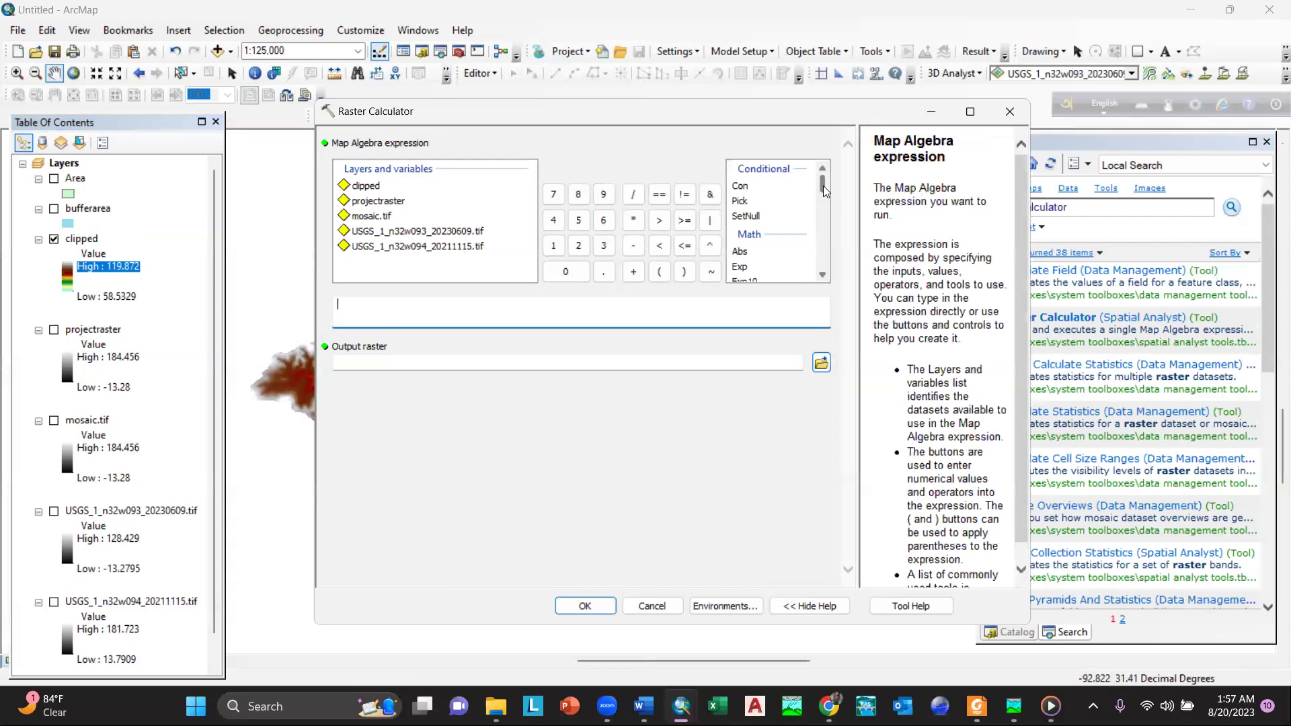
mouse_move(823, 185)
mouse_down()
mouse_move(824, 242)
mouse_move(823, 180)
mouse_up()
Start the expression with Con(IsNull("clipped") as the null test.
double_click(745, 193)
drag(823, 182, 827, 264)
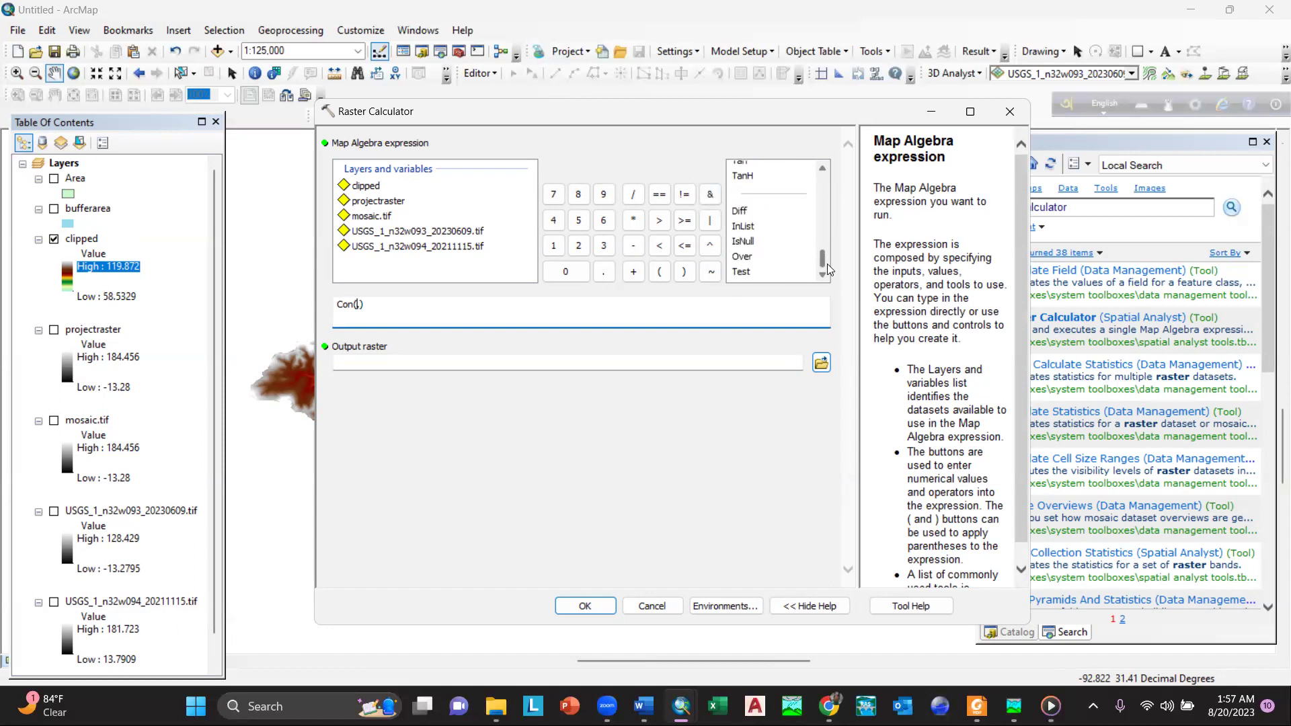
double_click(749, 242)
double_click(368, 188)
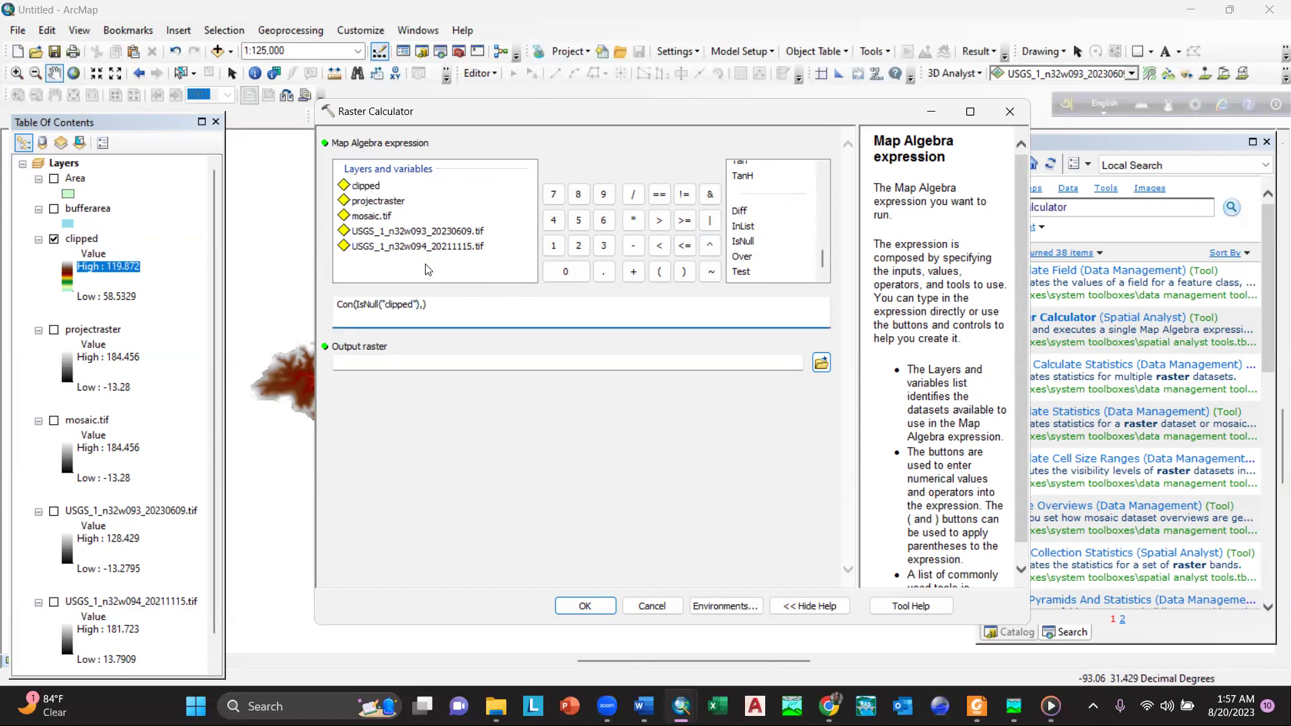
Add FocalStatistics("clipped",NbrRectangle(3,3),"Mean") as the value used for null cells.
click(427, 304)
text(Focalst)
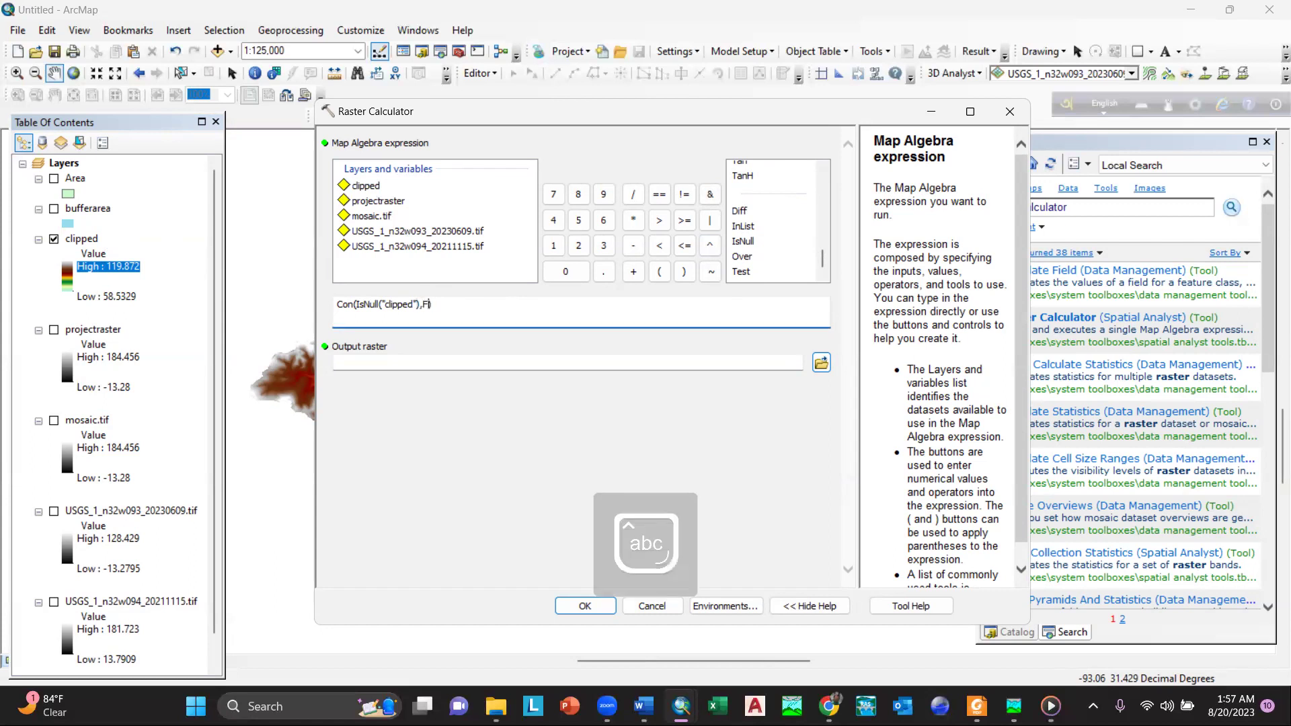
text(atistics)
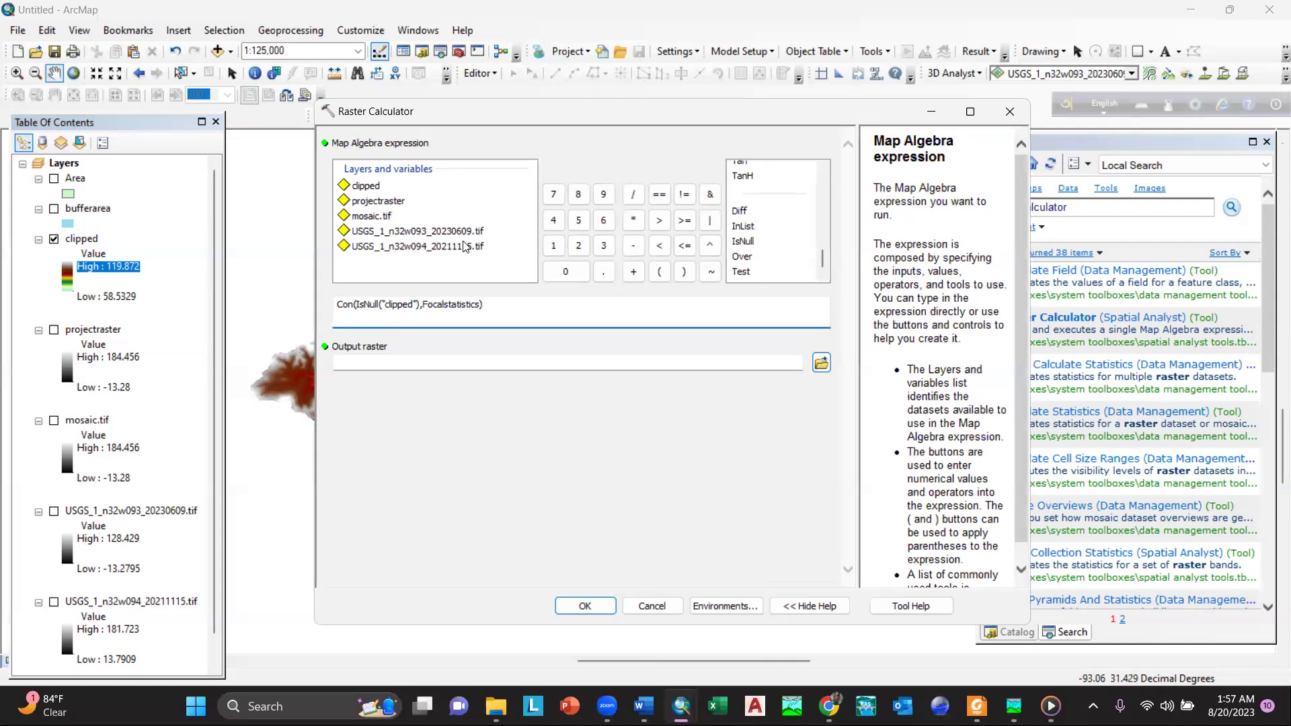
text(())
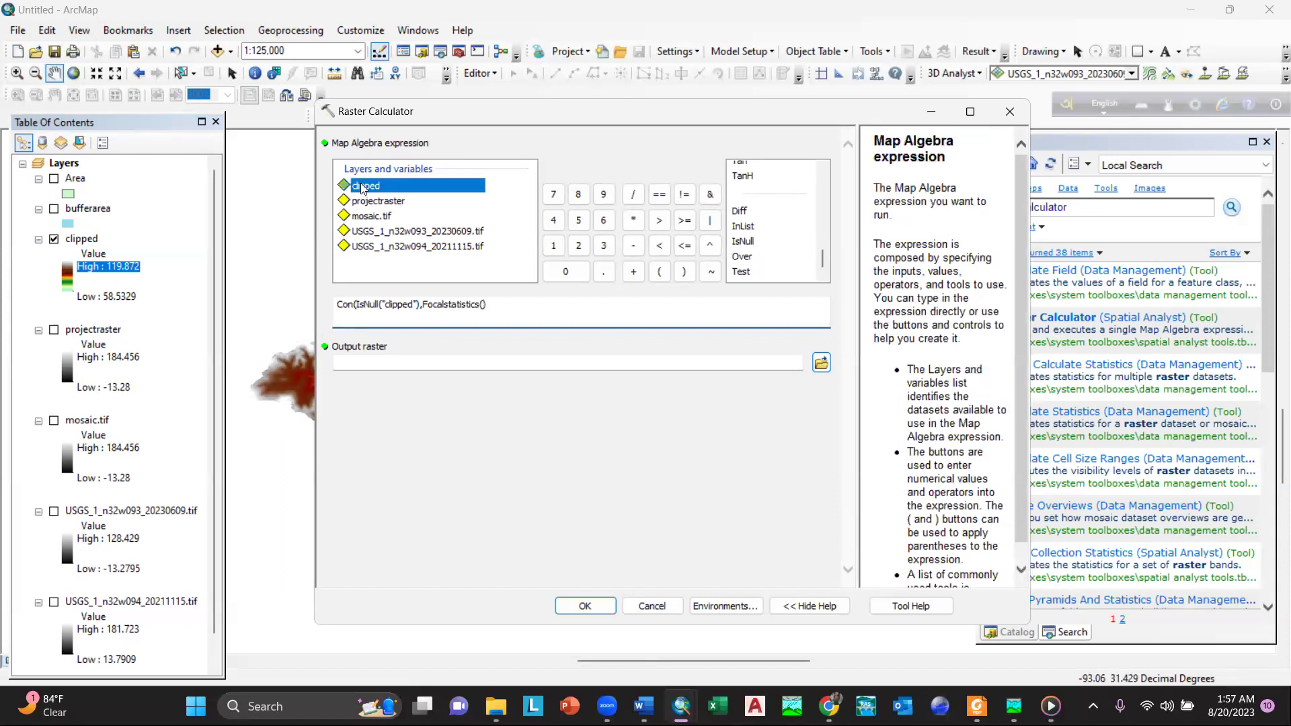
double_click(362, 186)
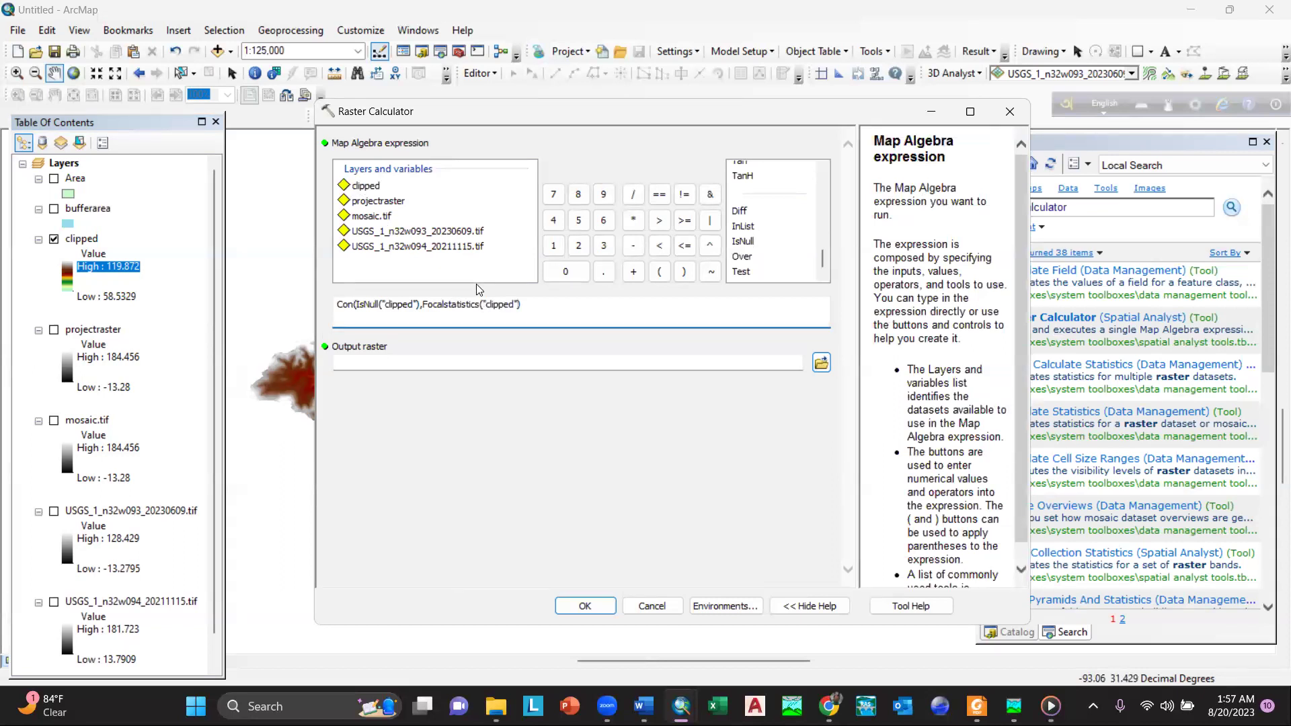
text(,)
key(Caps_Lock)
text(B)
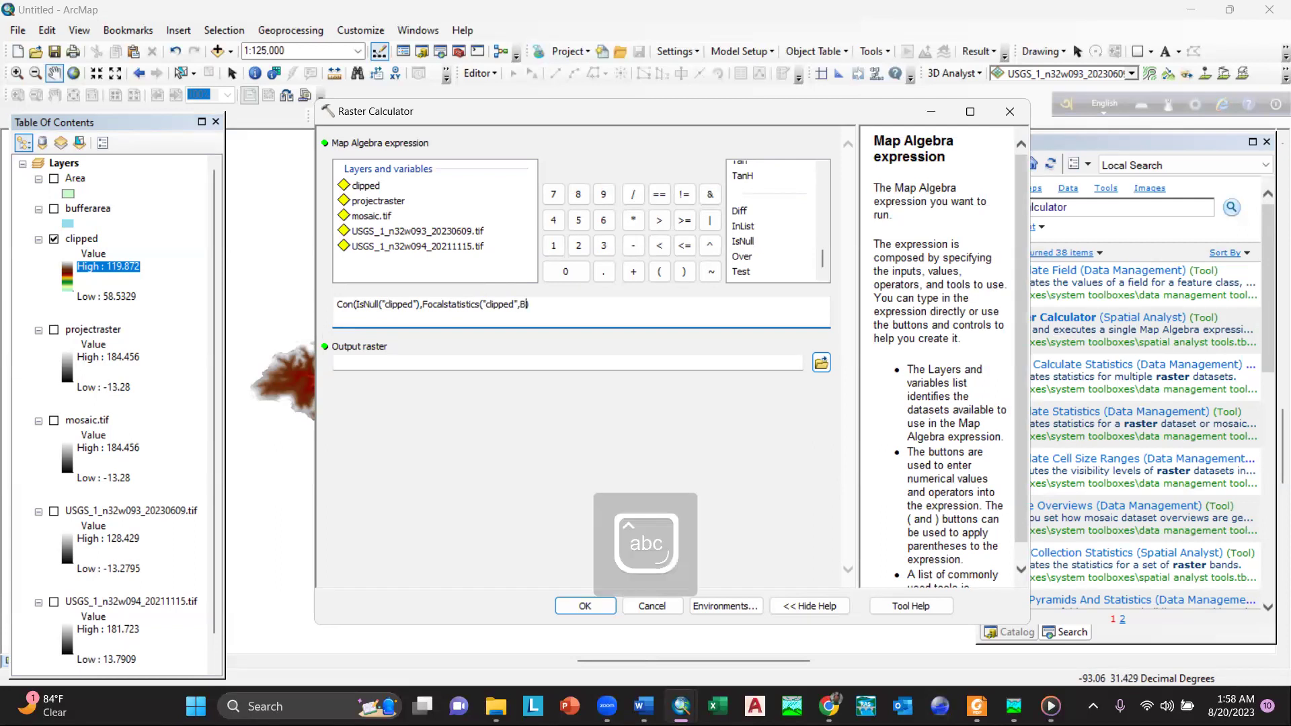
key(BackSpace)
key(Caps_Lock)
text(N)
key(Caps_Lock)
text(br)
key(Caps_Lock)
text(R)
key(Caps_Lock)
text(ectangle(3)
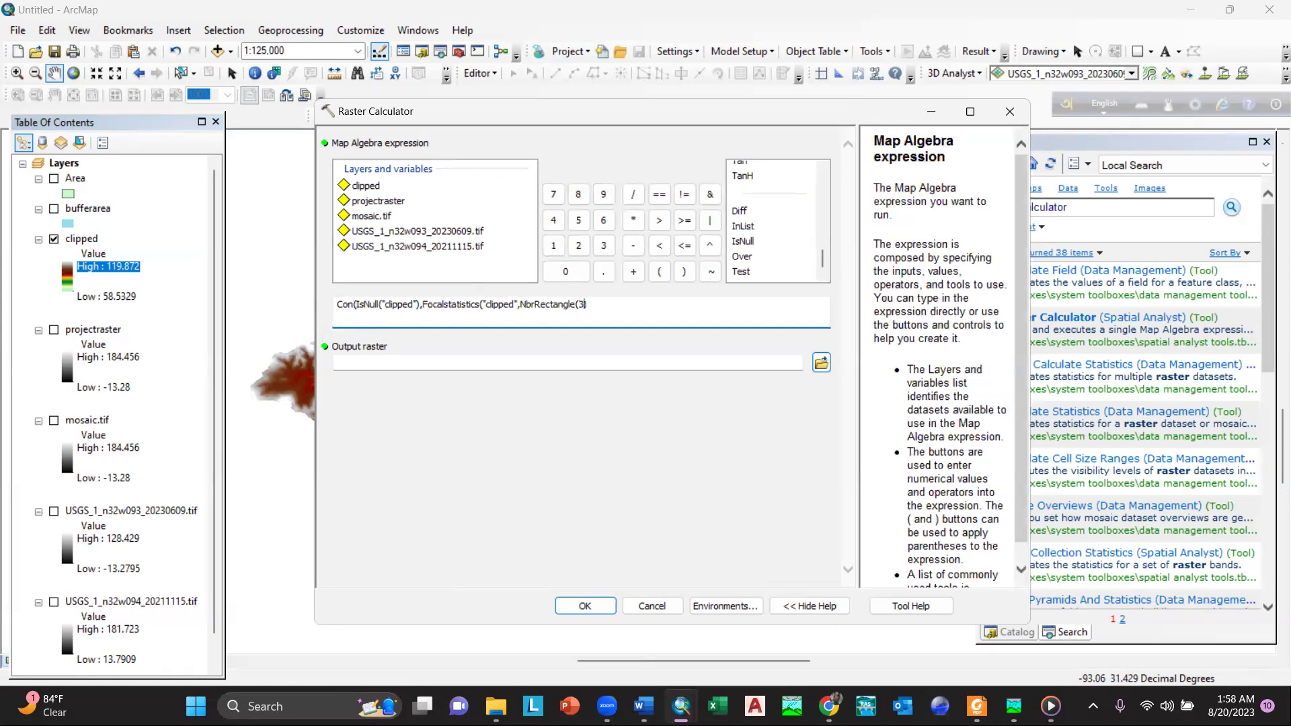
text(,3),"Mean)
text("),)
Close the expression with "clipped" as the false value, review it, and open the output save location.
double_click(363, 191)
text())
drag(630, 305, 601, 305)
drag(679, 305, 336, 305)
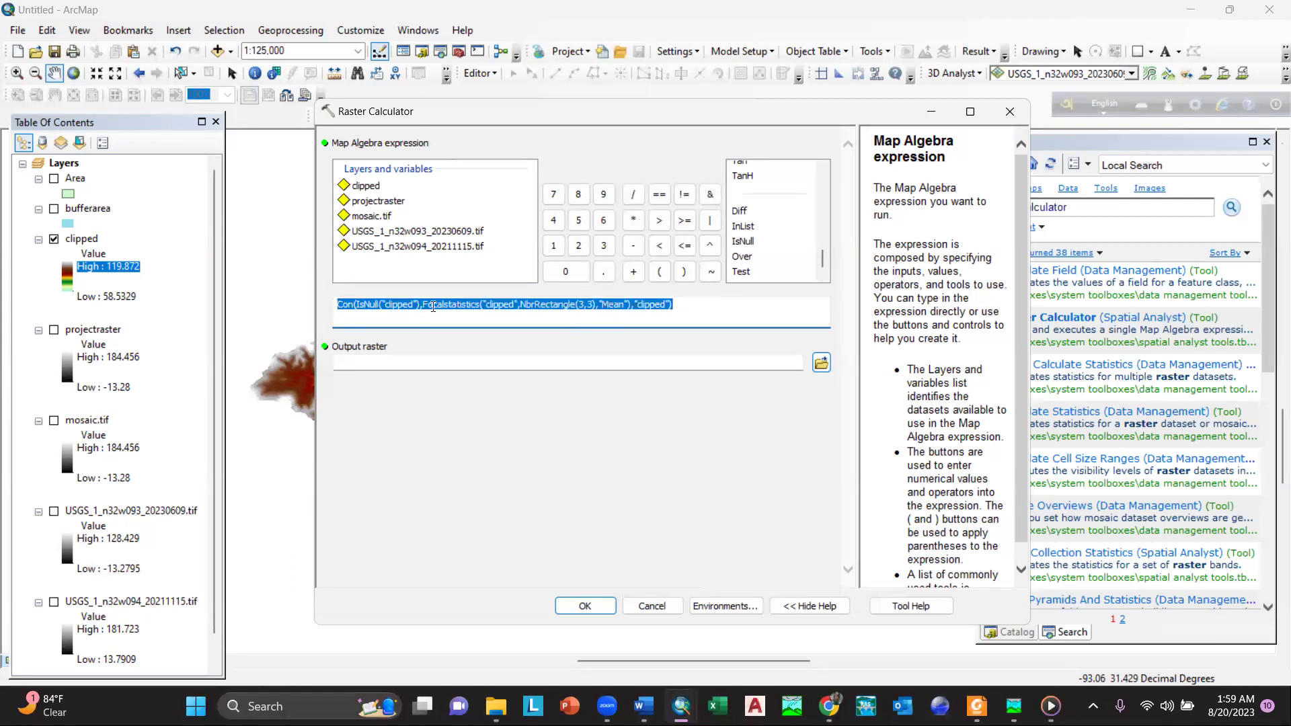
click(696, 302)
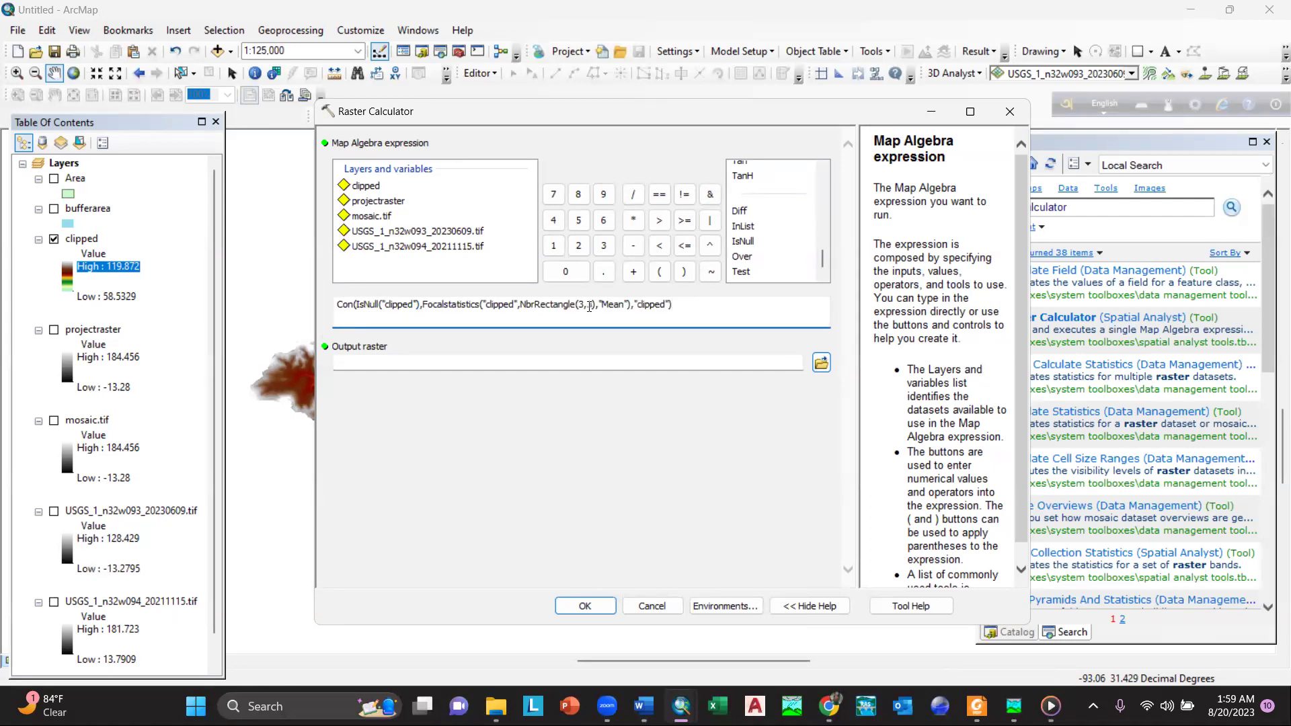
click(821, 363)
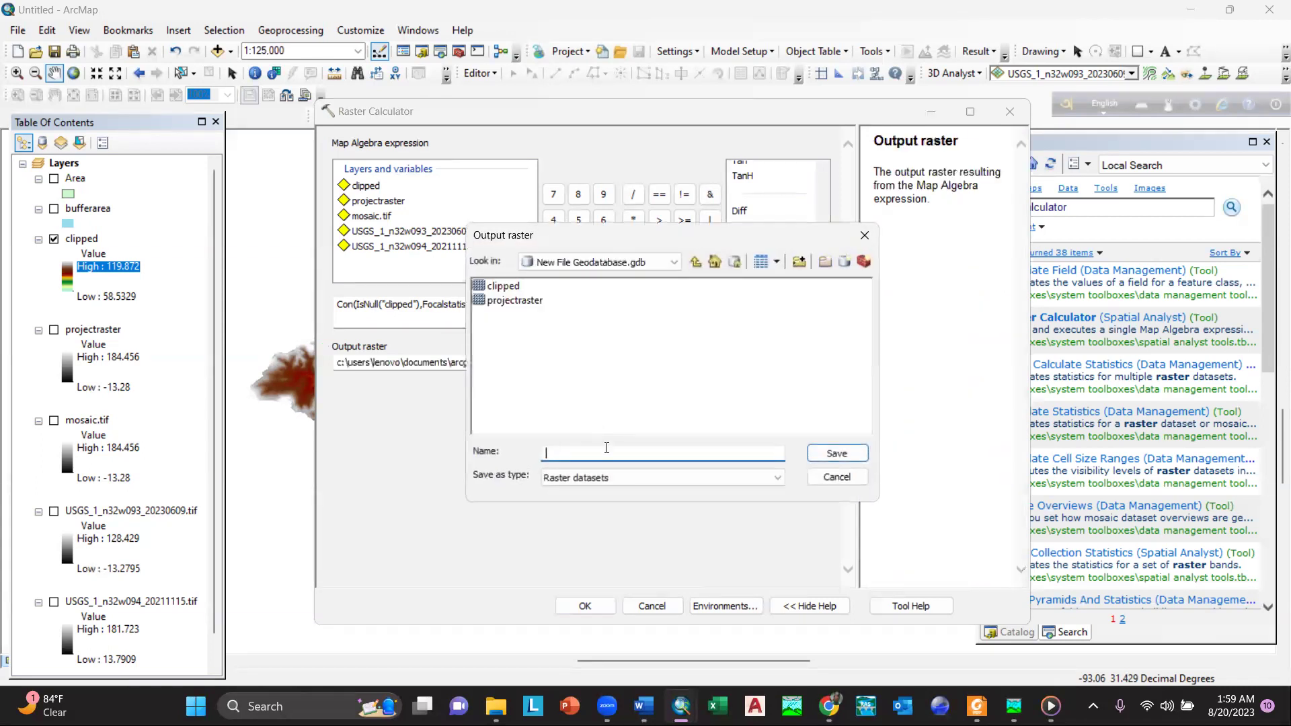
Name the output finalraster in New File Geodatabase.gdb and run the calculation.
text(finalraster)
click(838, 455)
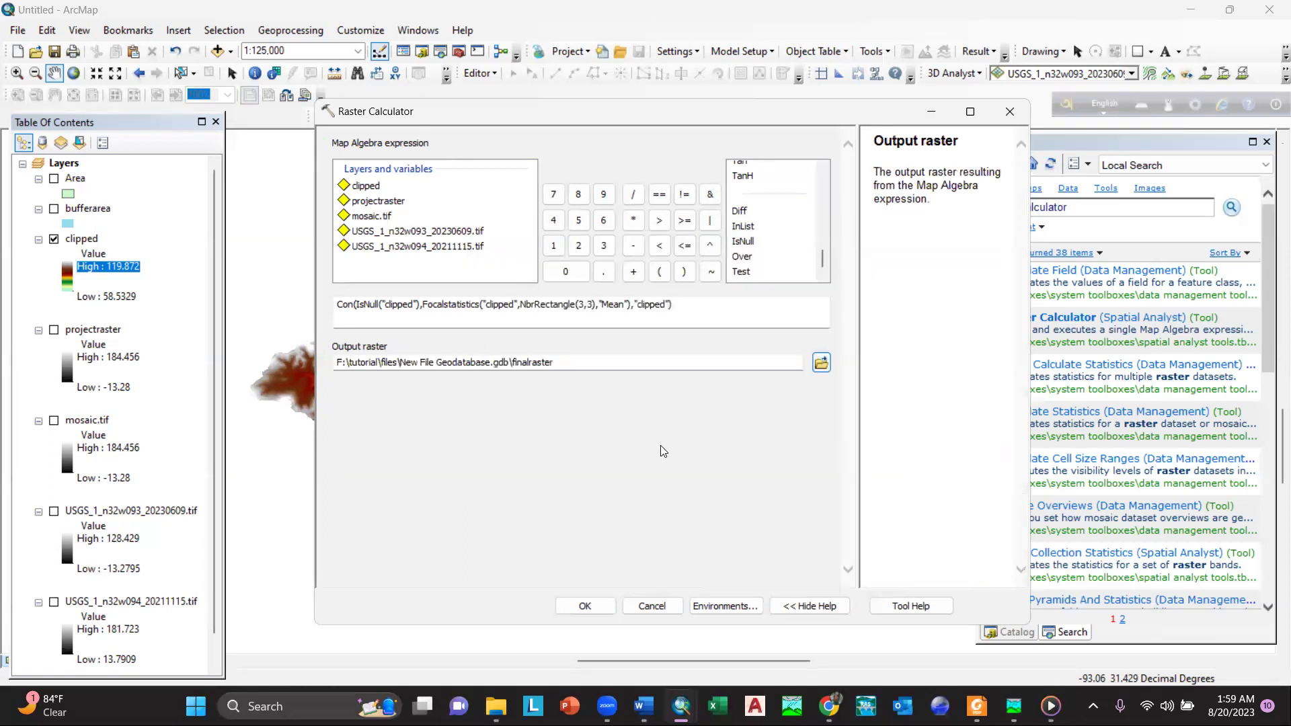
click(584, 606)
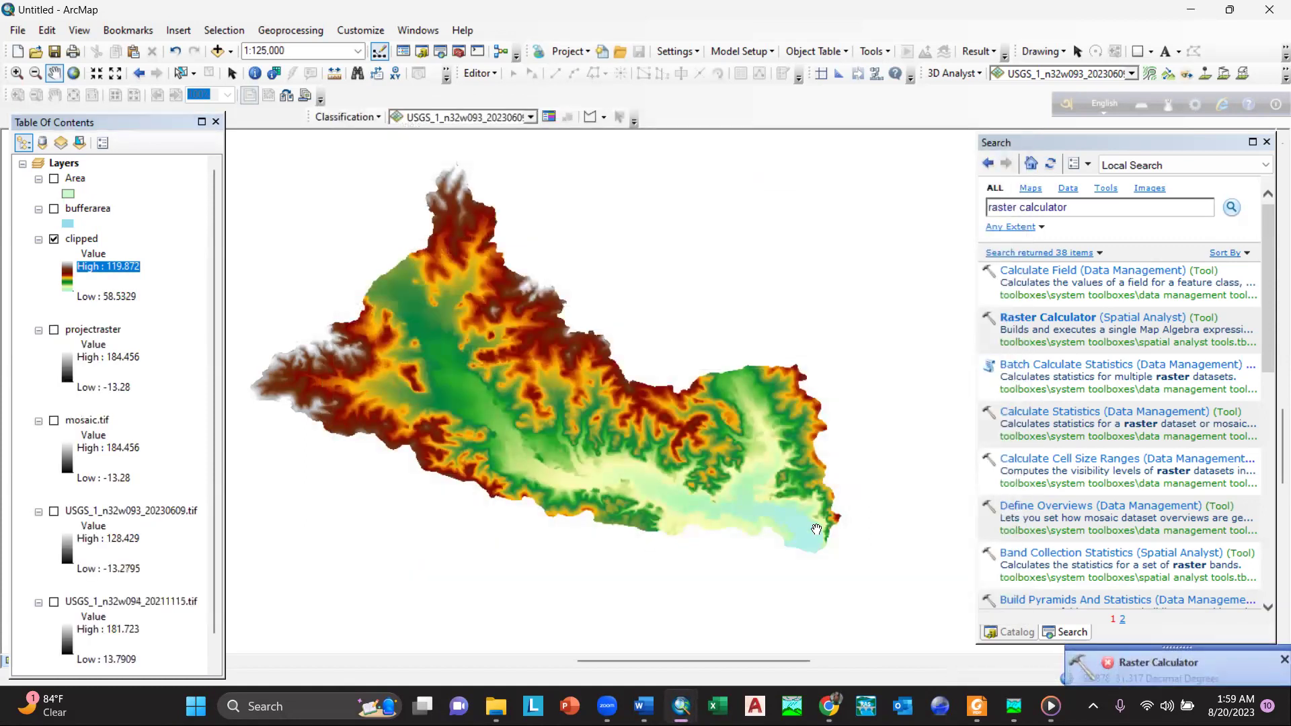
Reopen Raster Calculator, check the FocalStatistics expression, and rerun it to create finalraster.
click(1018, 320)
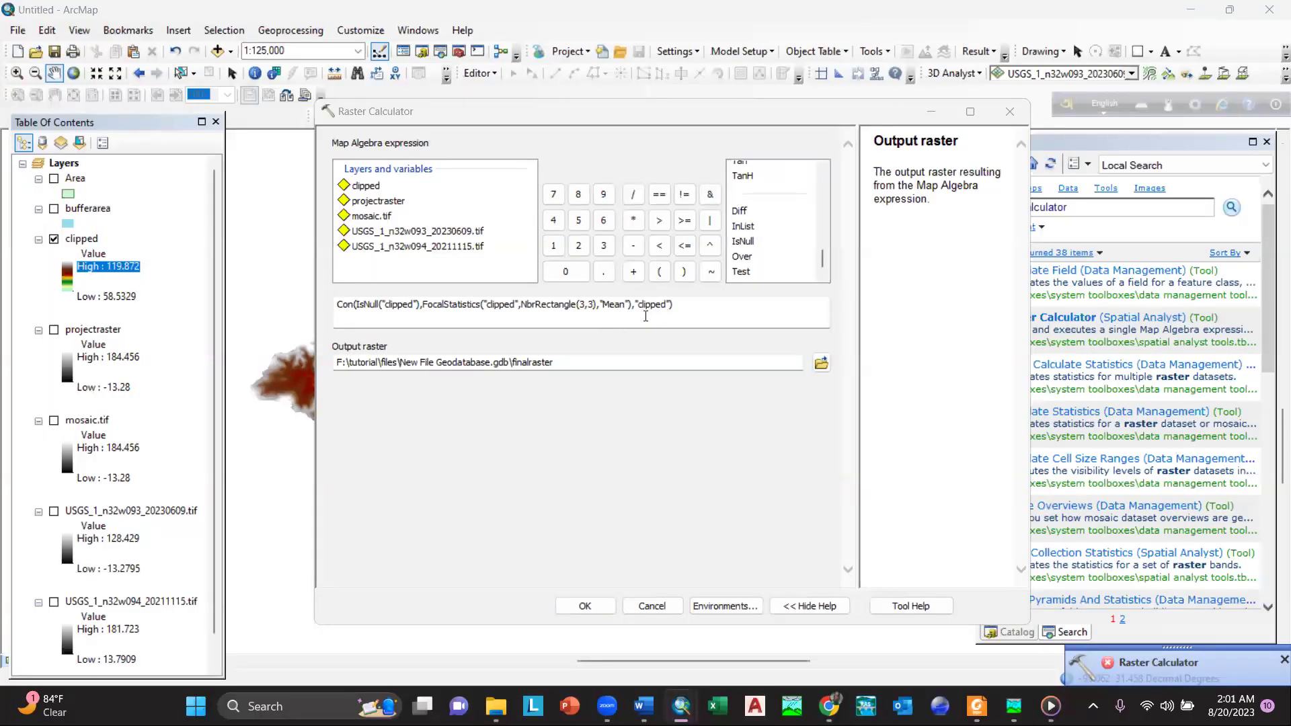
click(336, 309)
drag(684, 305, 331, 308)
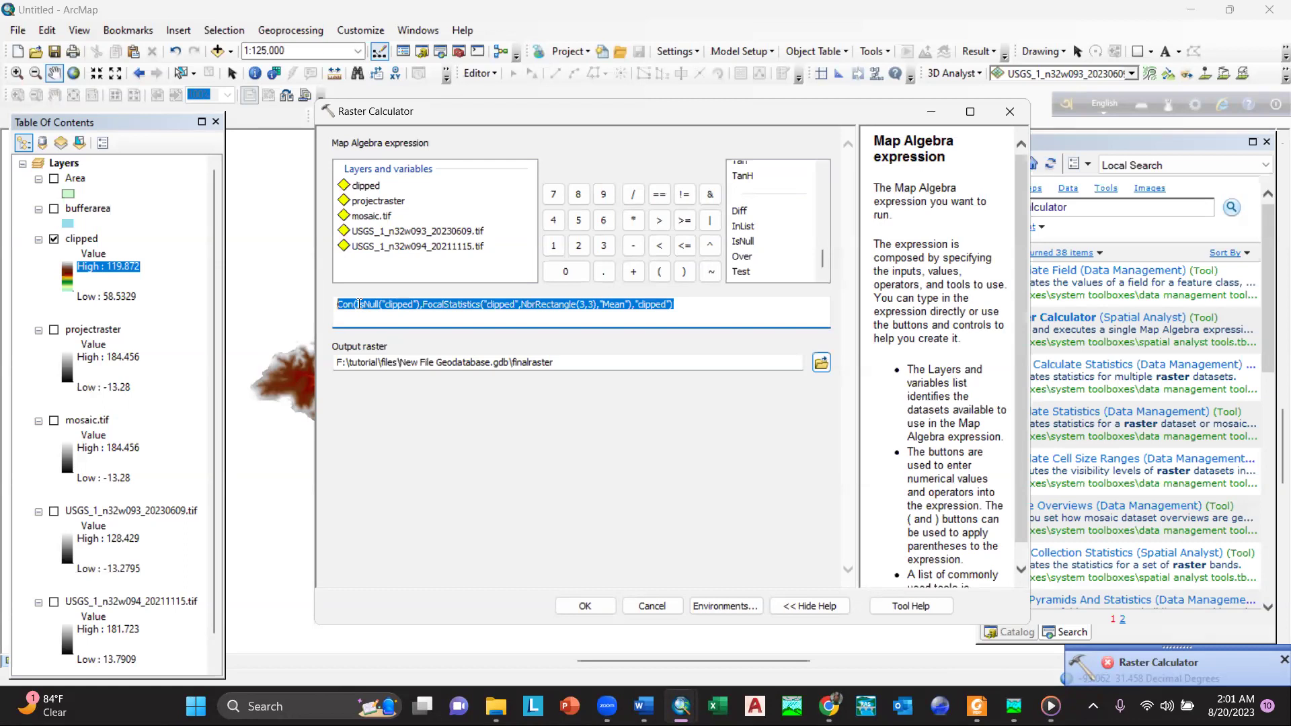
click(363, 306)
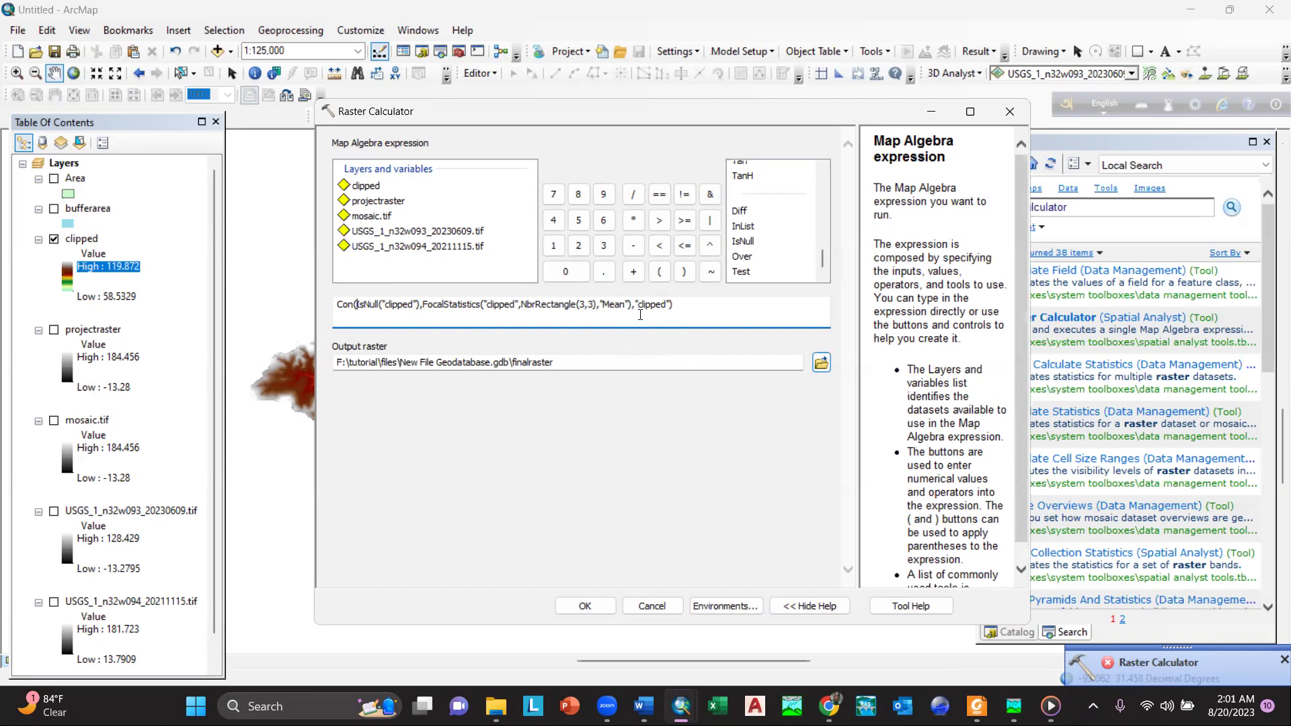
click(585, 606)
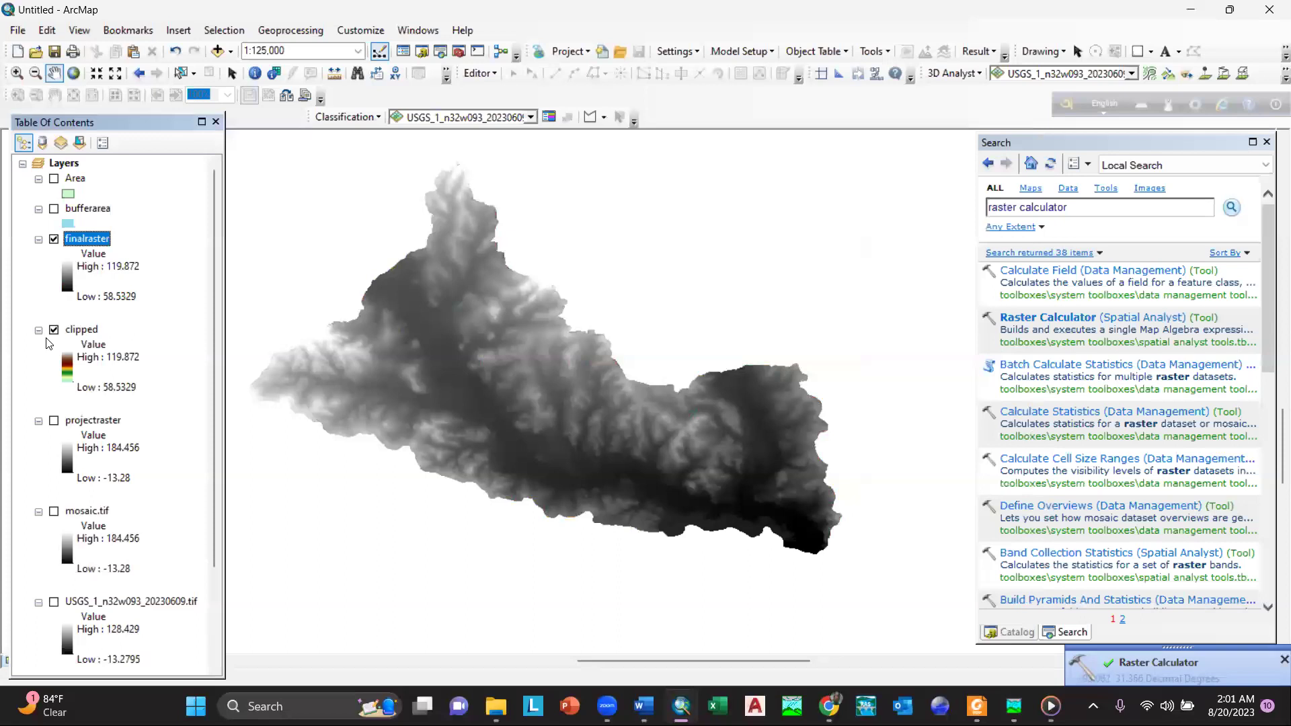
Hide clipped and give finalraster the green-yellow-red-brown elevation colour ramp.
click(54, 331)
click(65, 277)
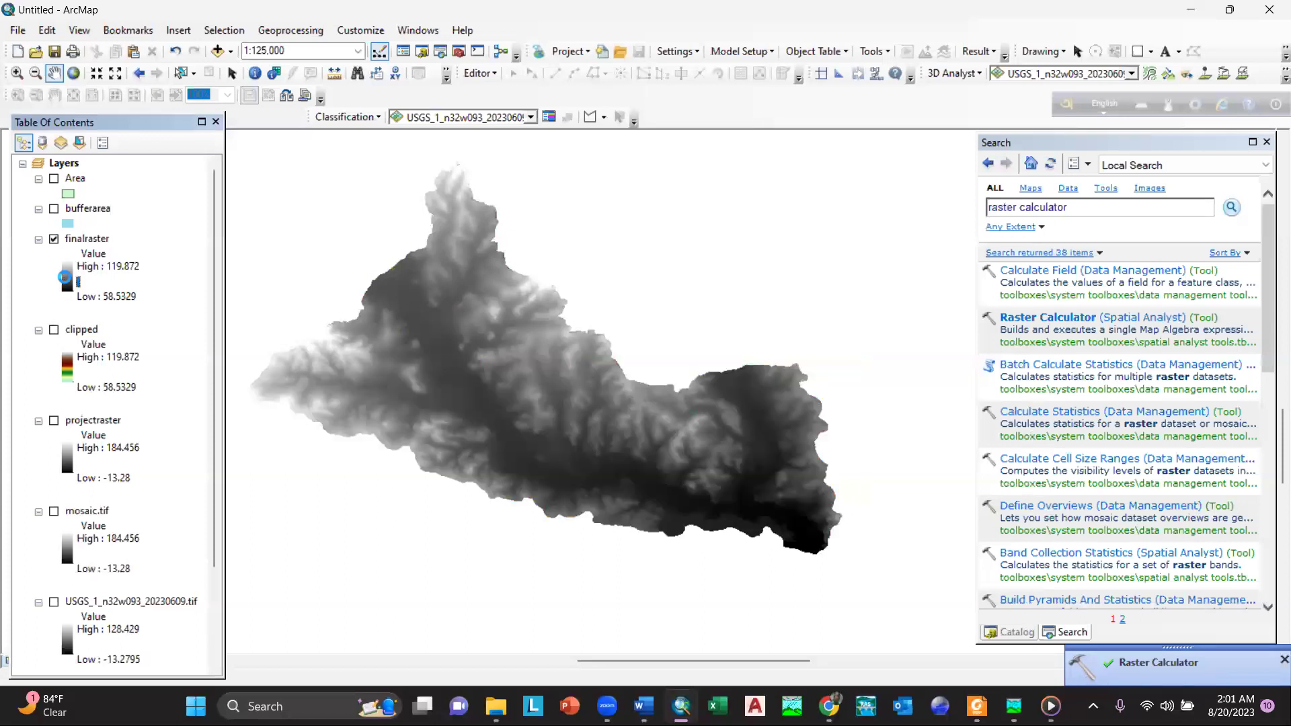
click(213, 334)
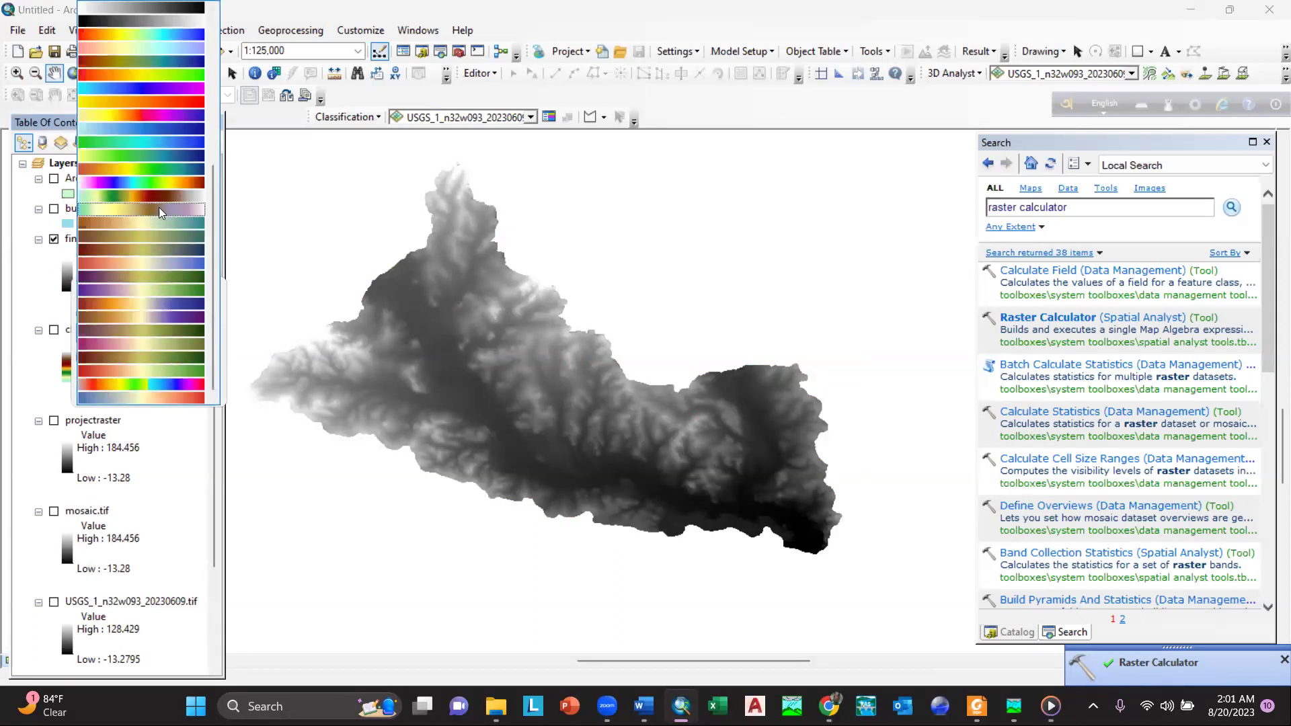
click(158, 199)
click(108, 391)
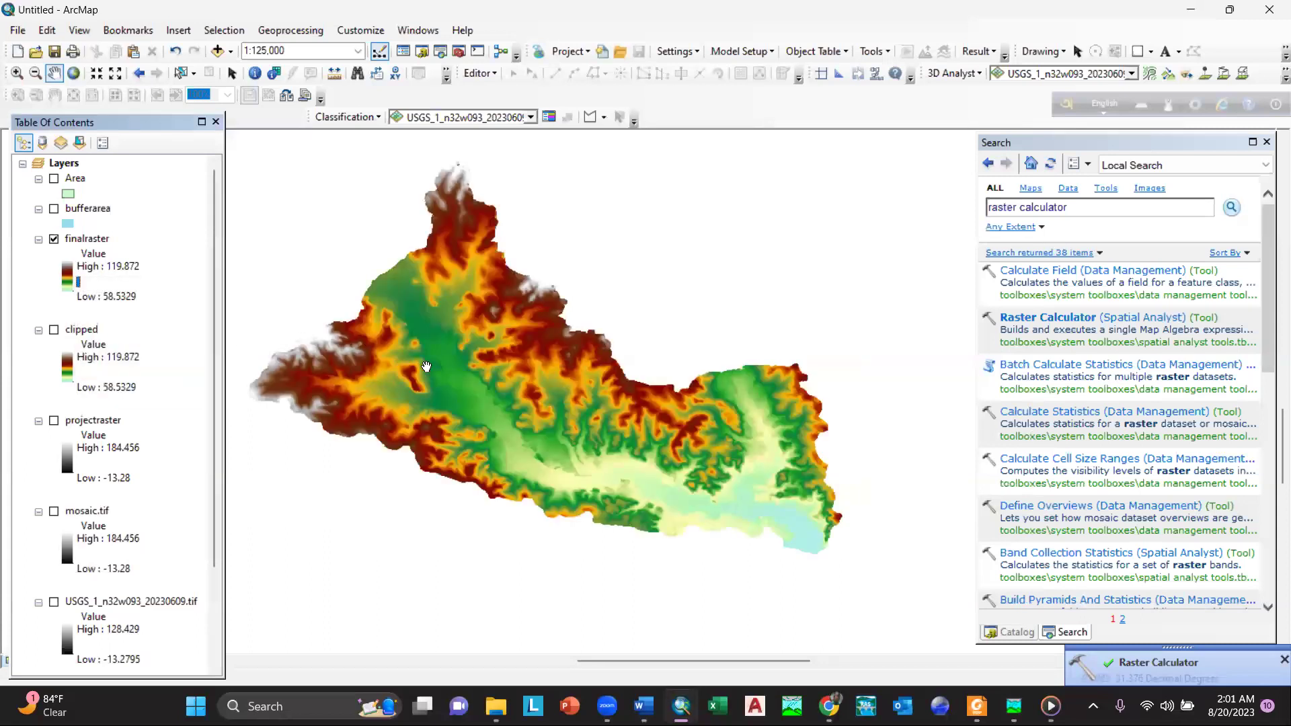
drag(444, 308, 494, 289)
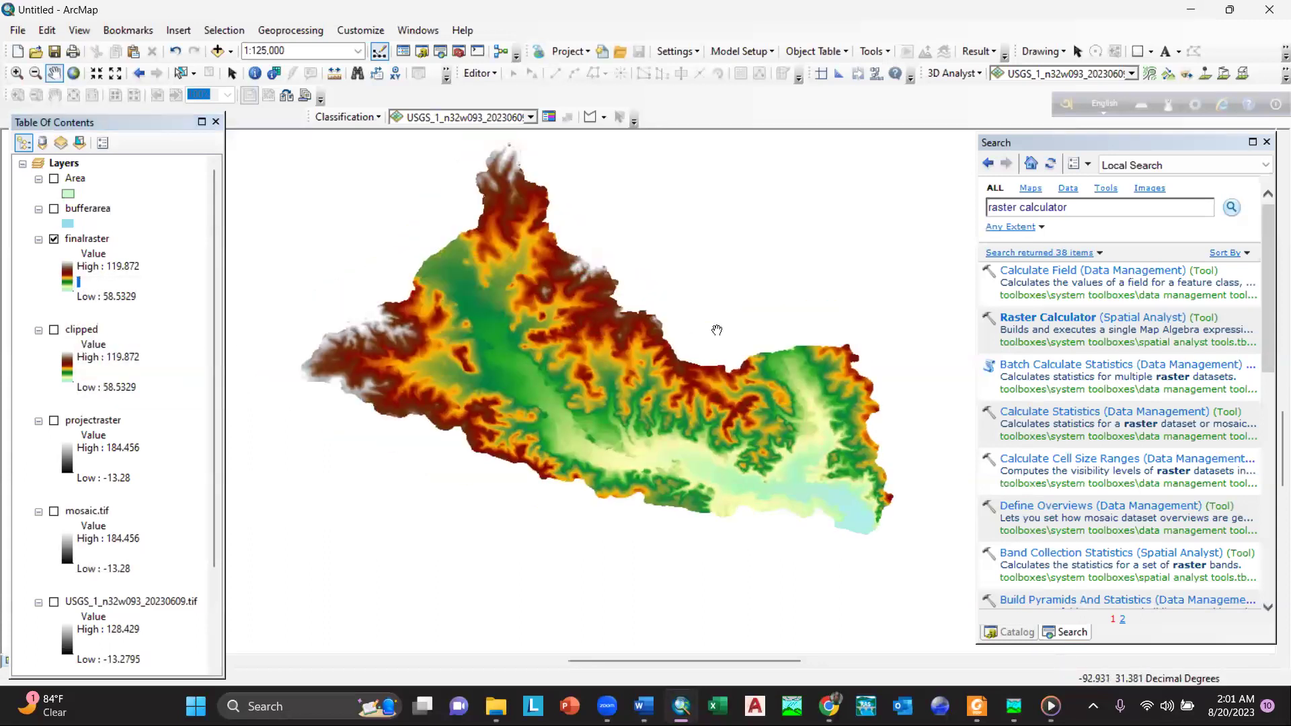